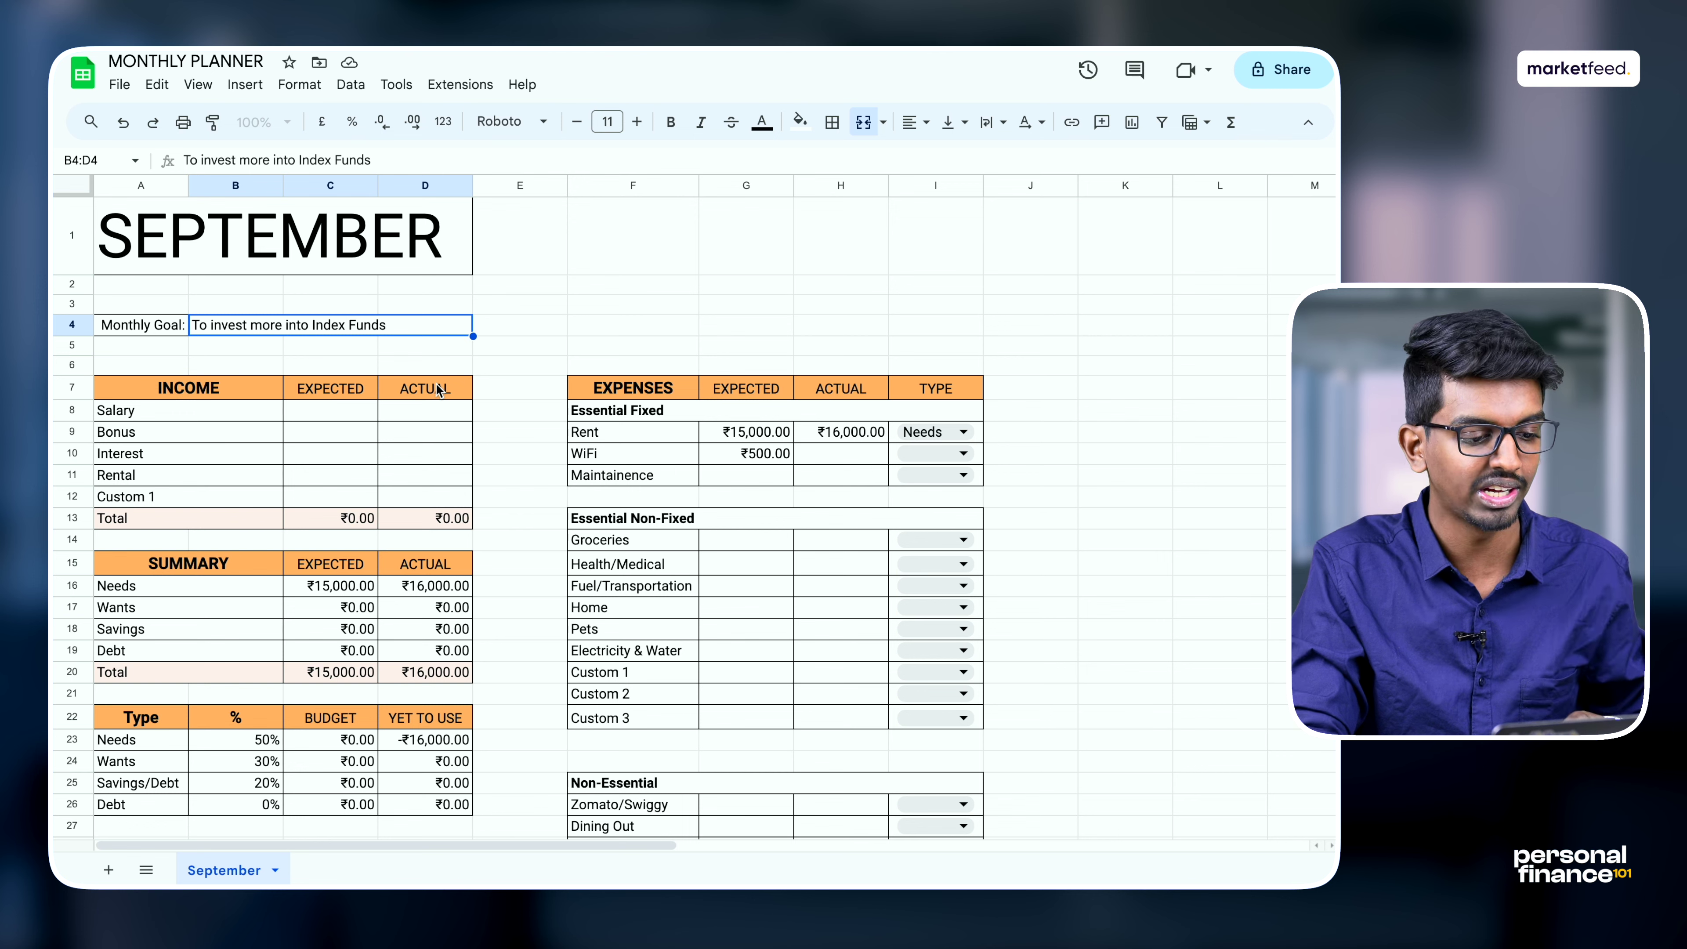
Step: Enter 50,000 as both the expected and the actual Salary in the income table
left_click_drag(162, 389, 444, 509)
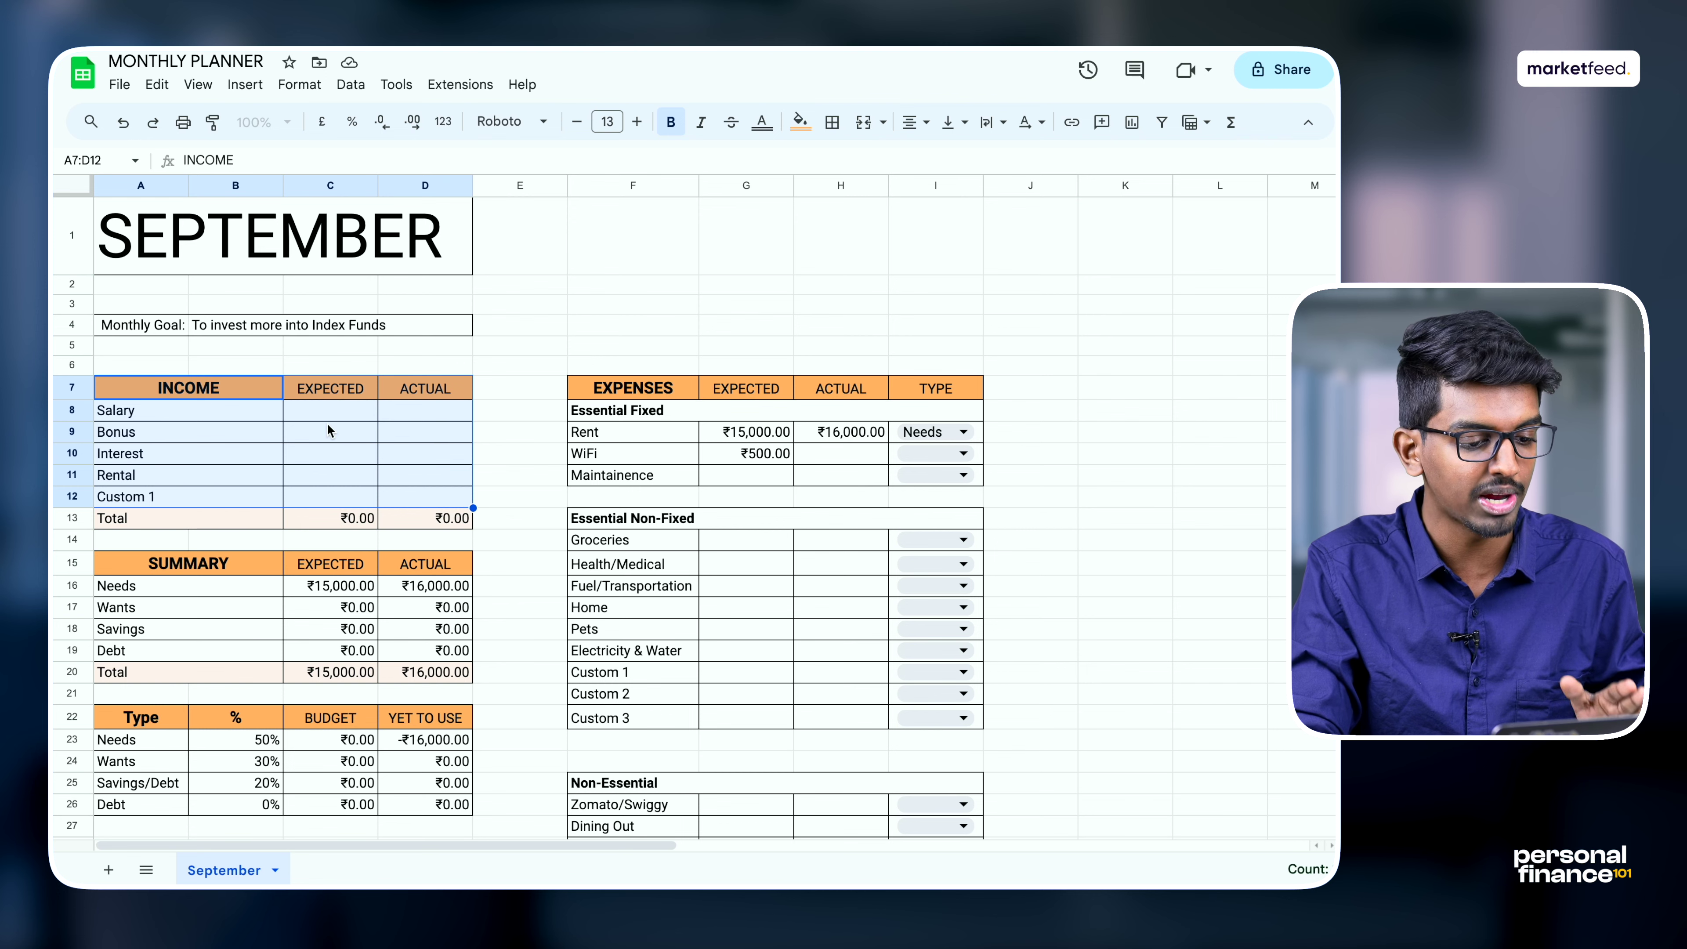
left_click(352, 413)
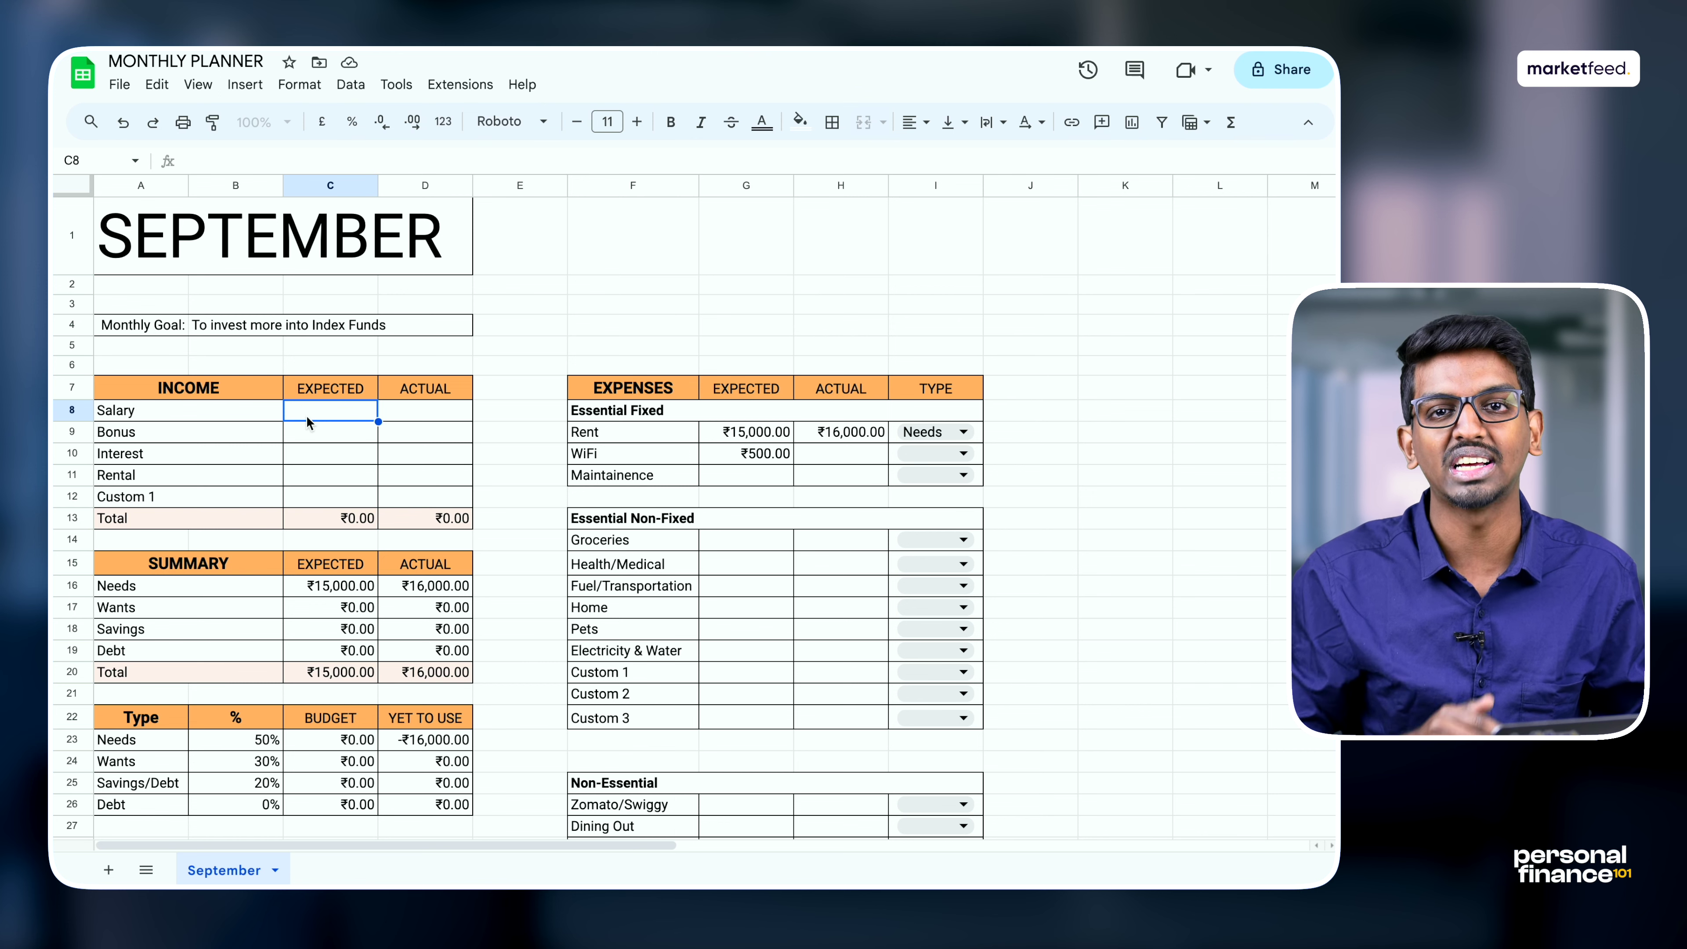
type("50000")
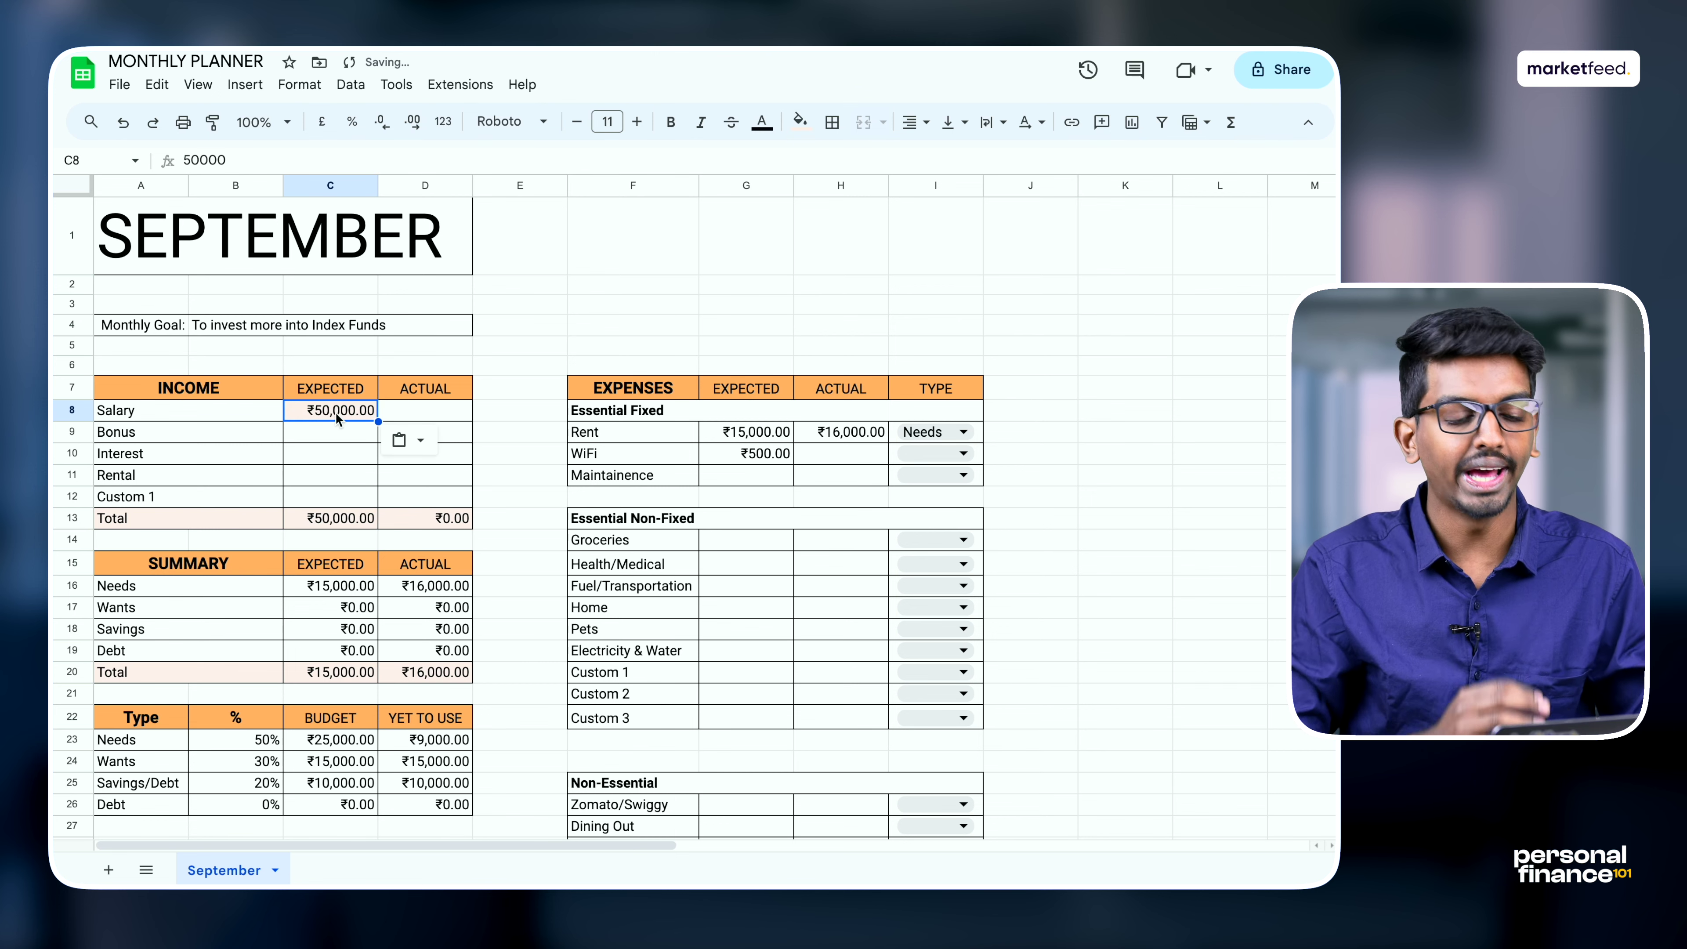
type("50,00")
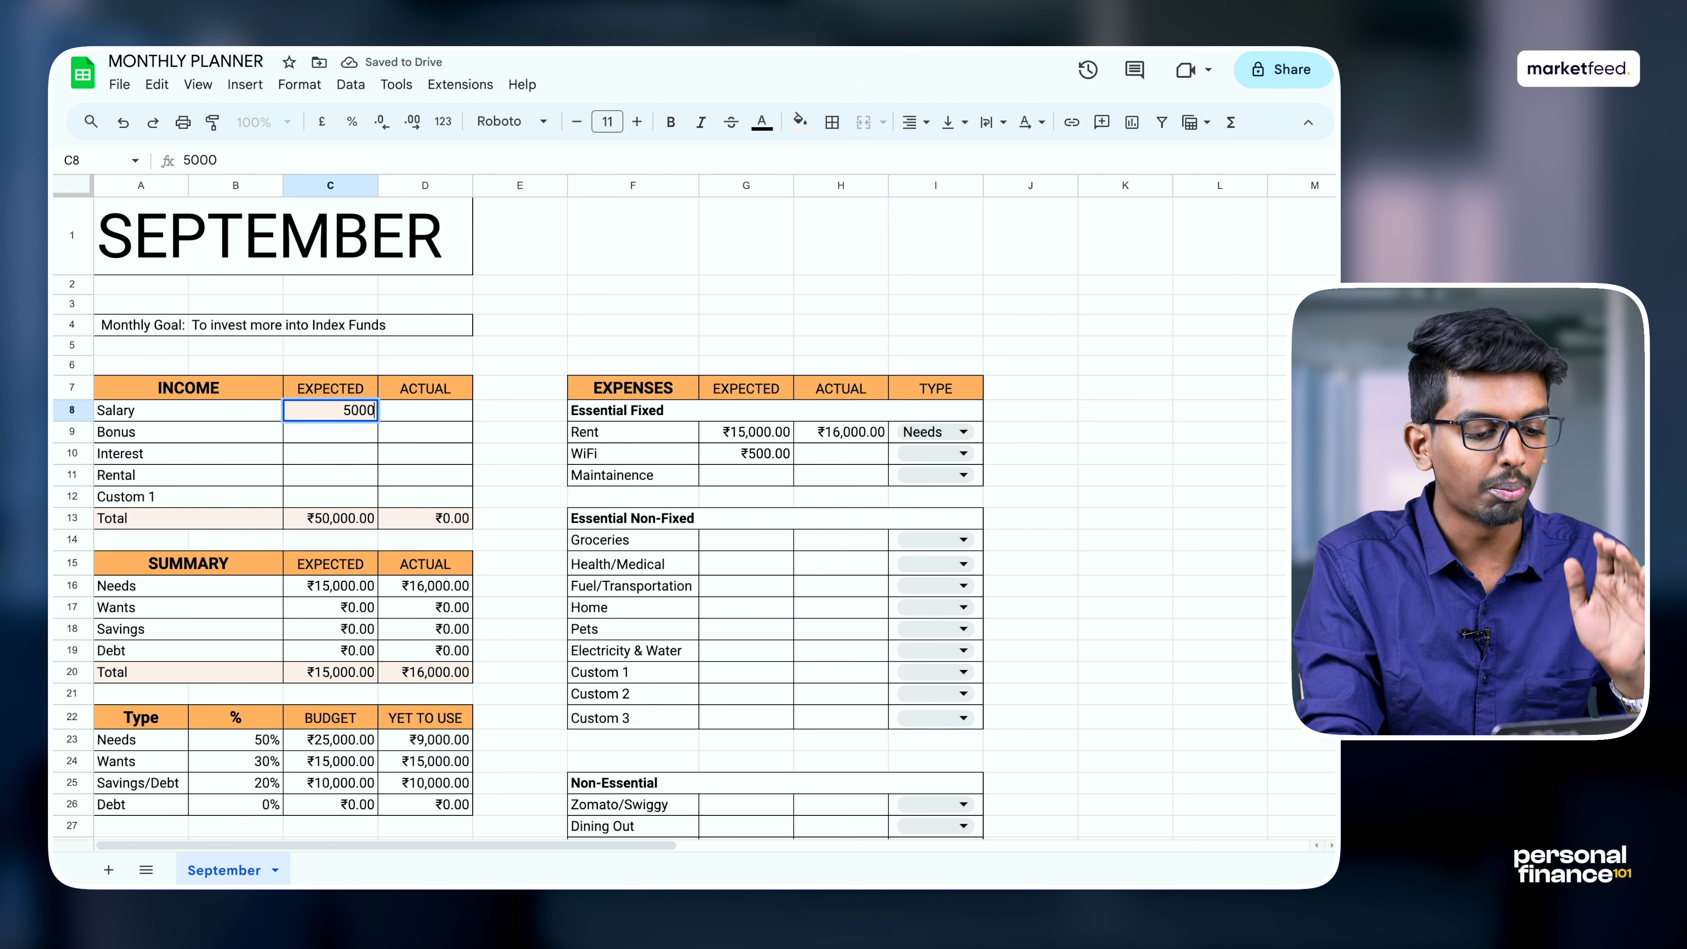
type("0")
key("Return")
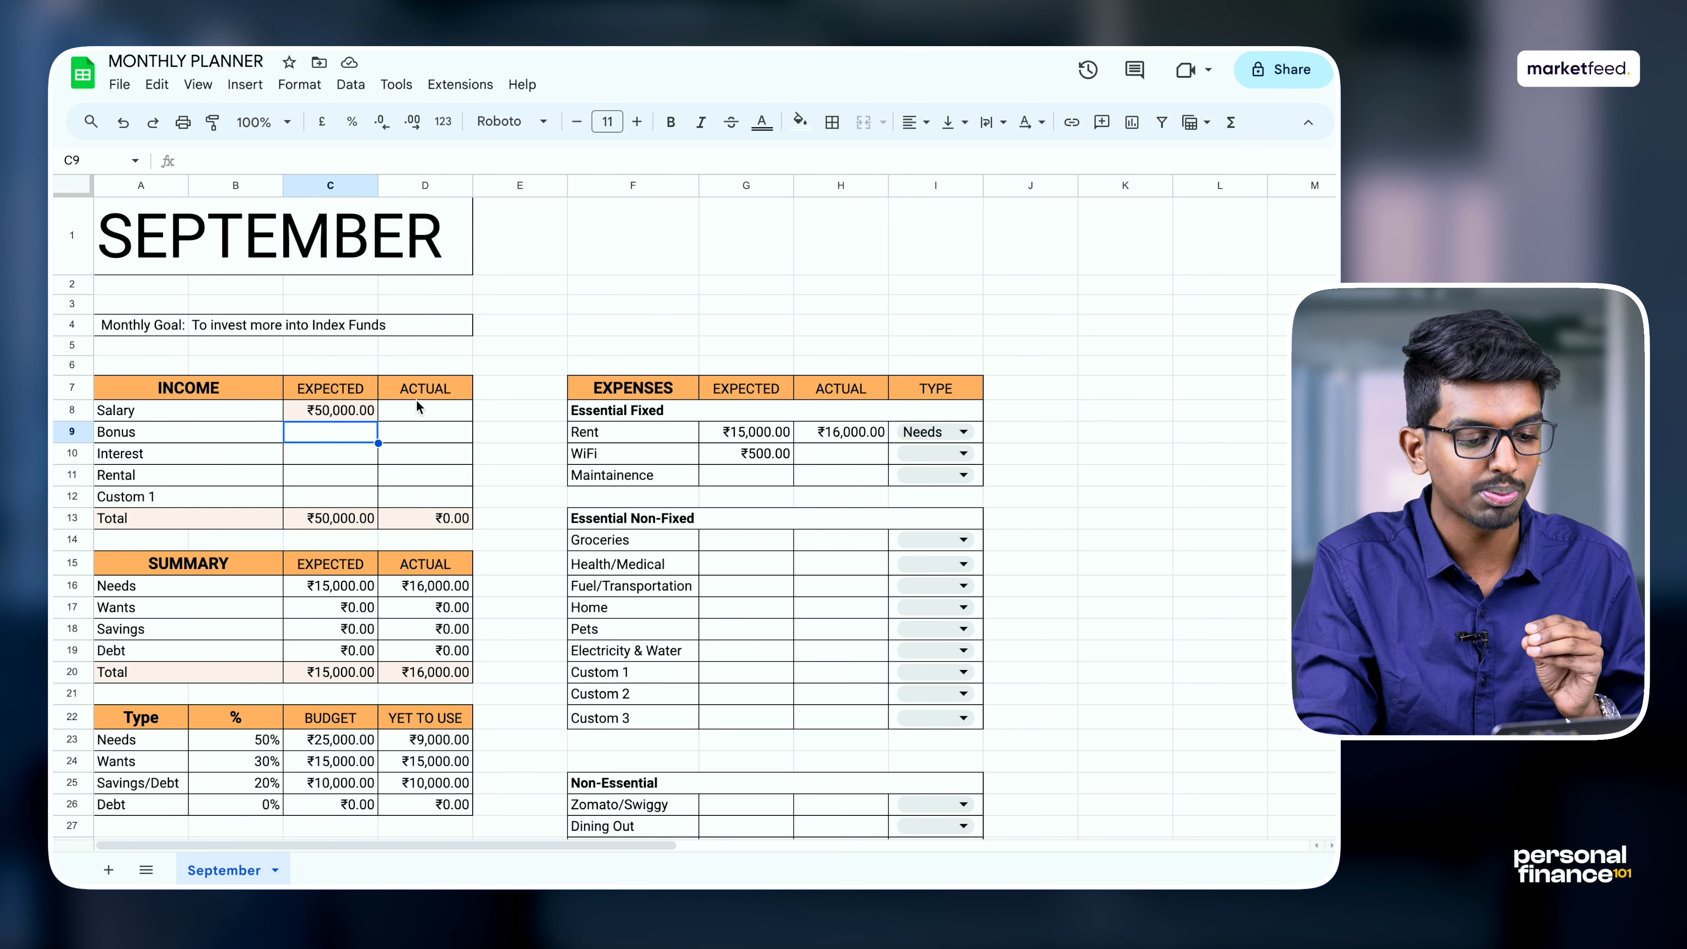
left_click(397, 413)
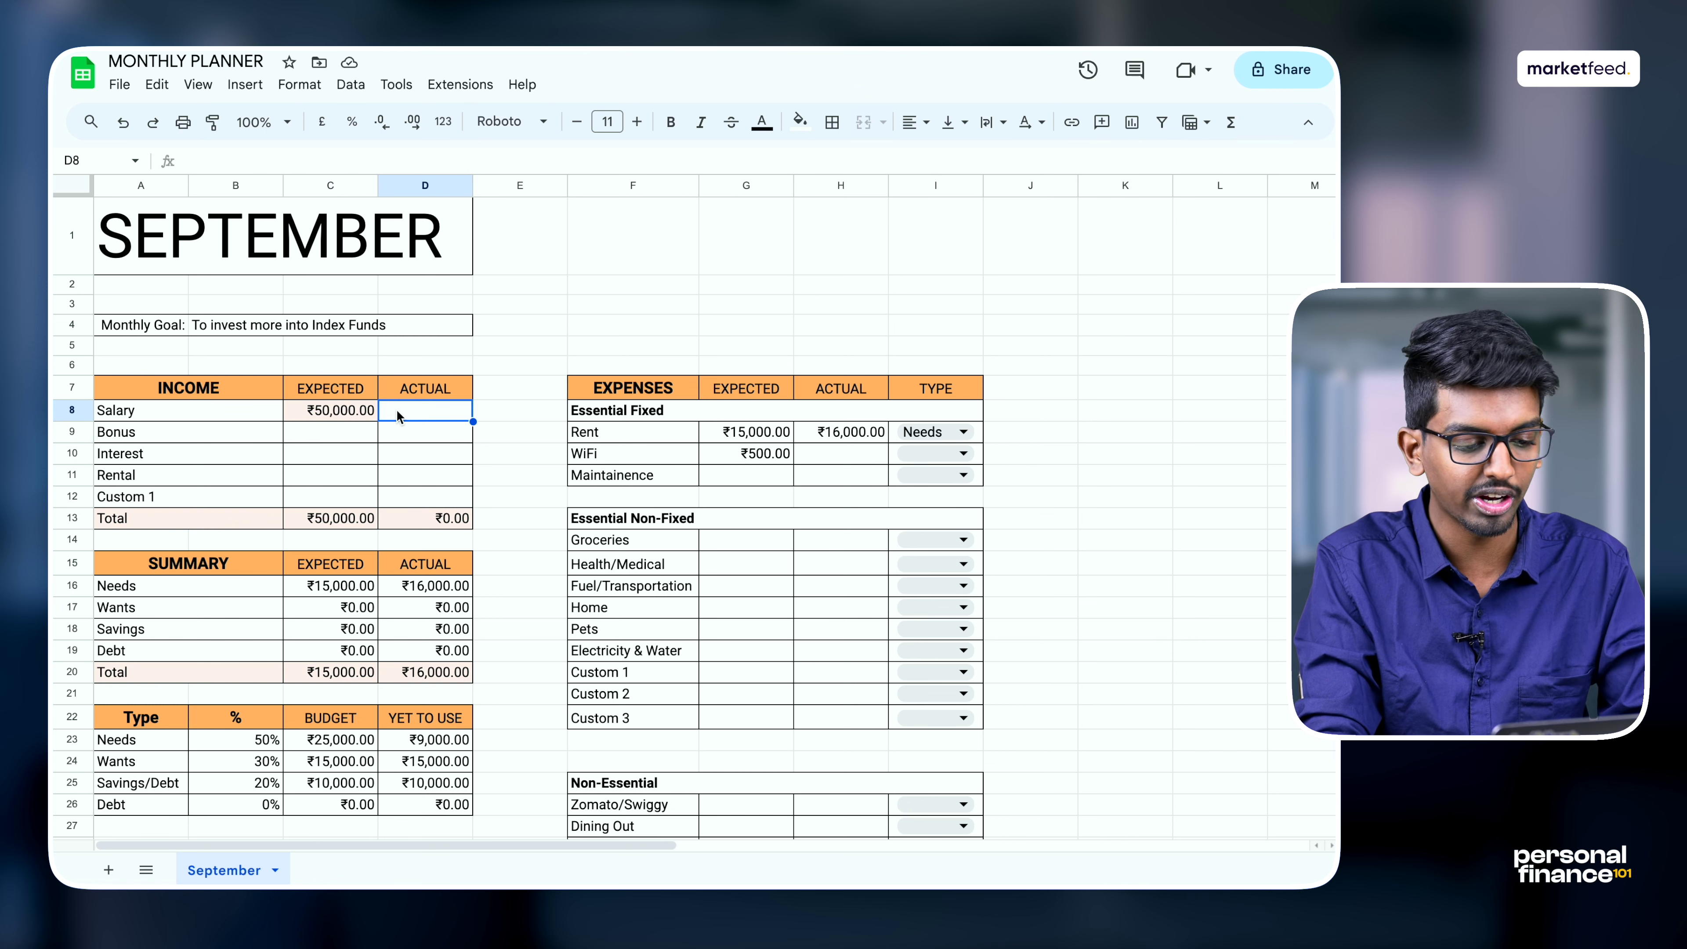
type("50,000")
key("Return")
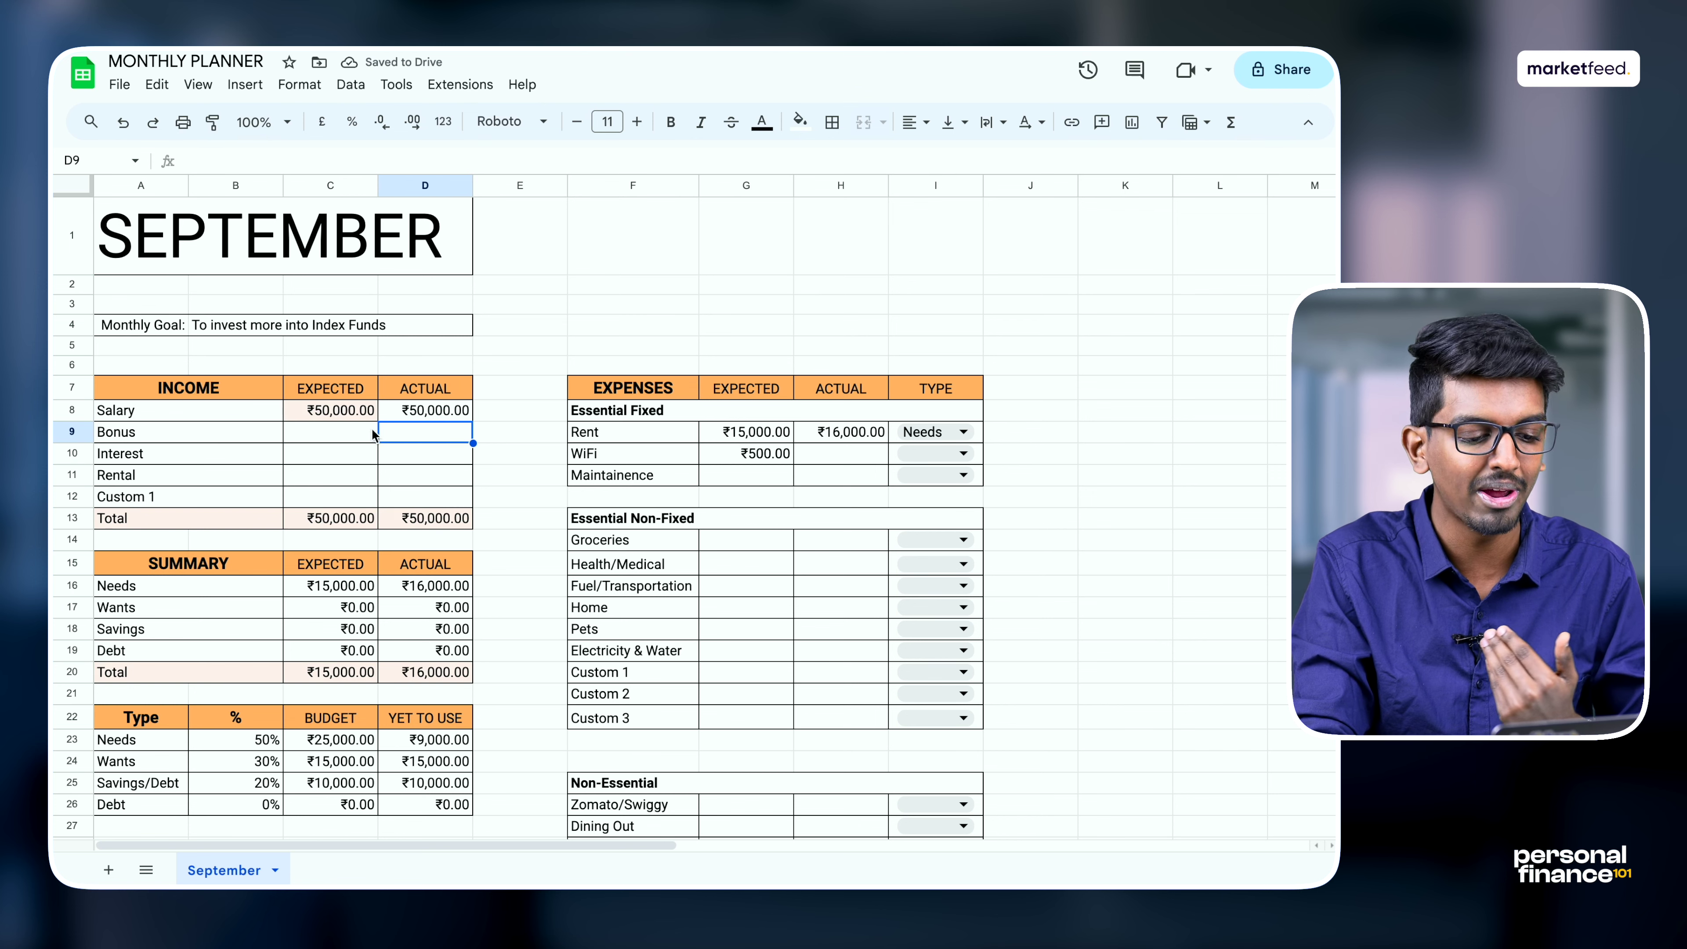
Step: Enter 0 as the expected Bonus in the income table
left_click(359, 435)
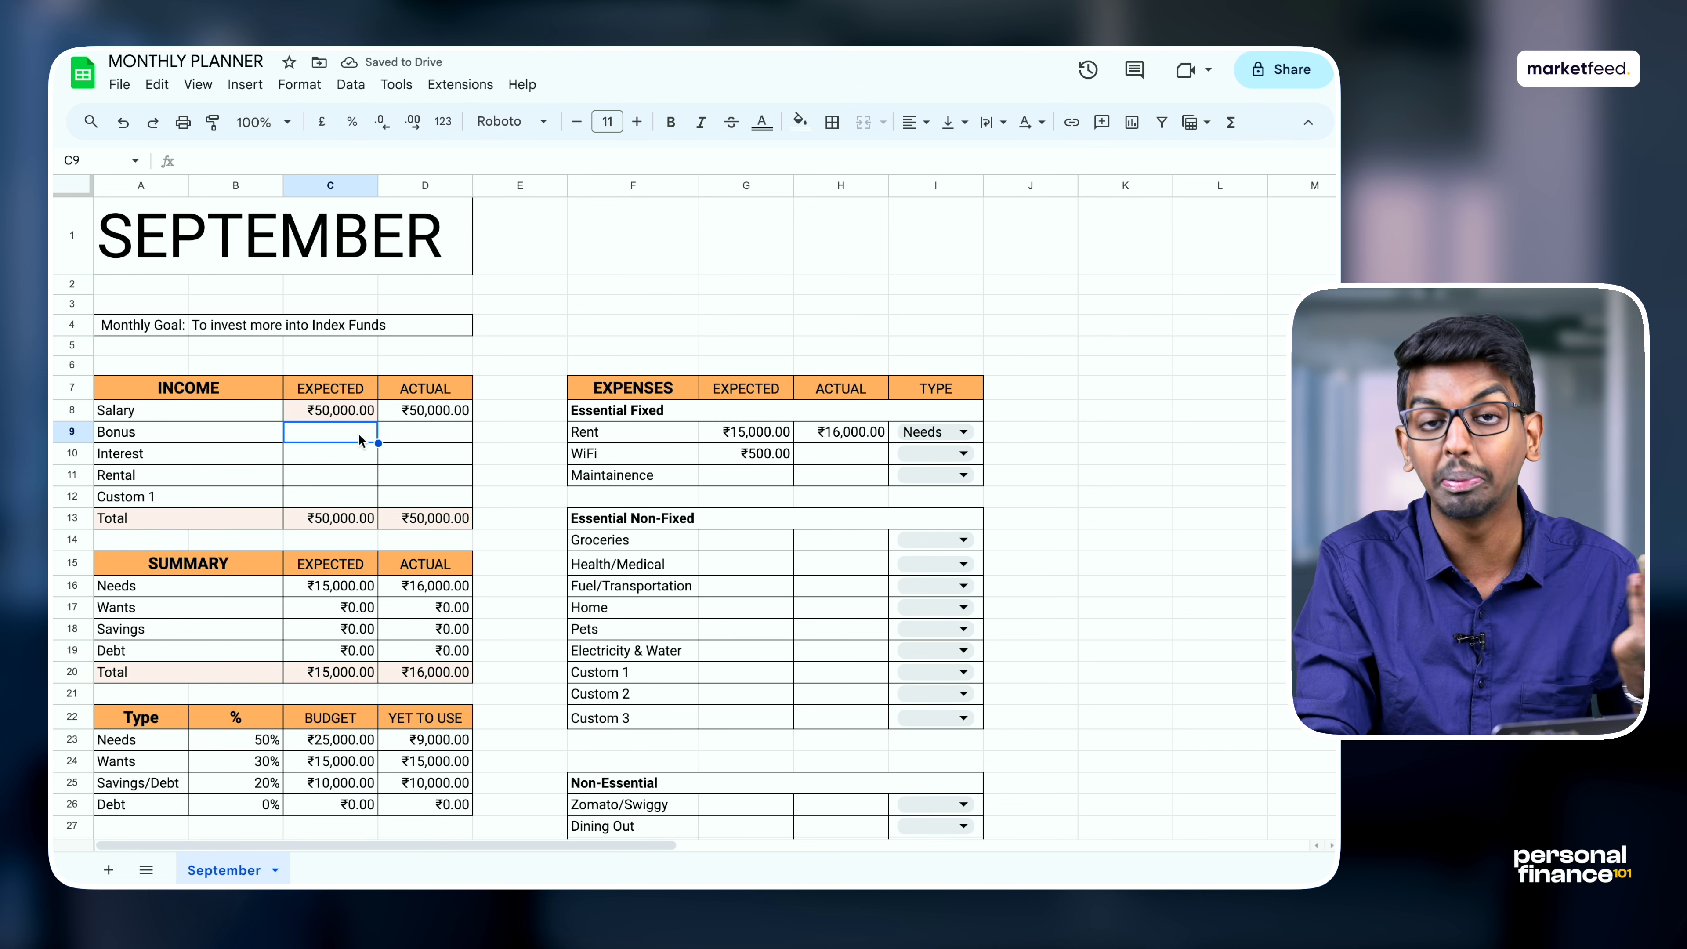
type("0")
key("Up")
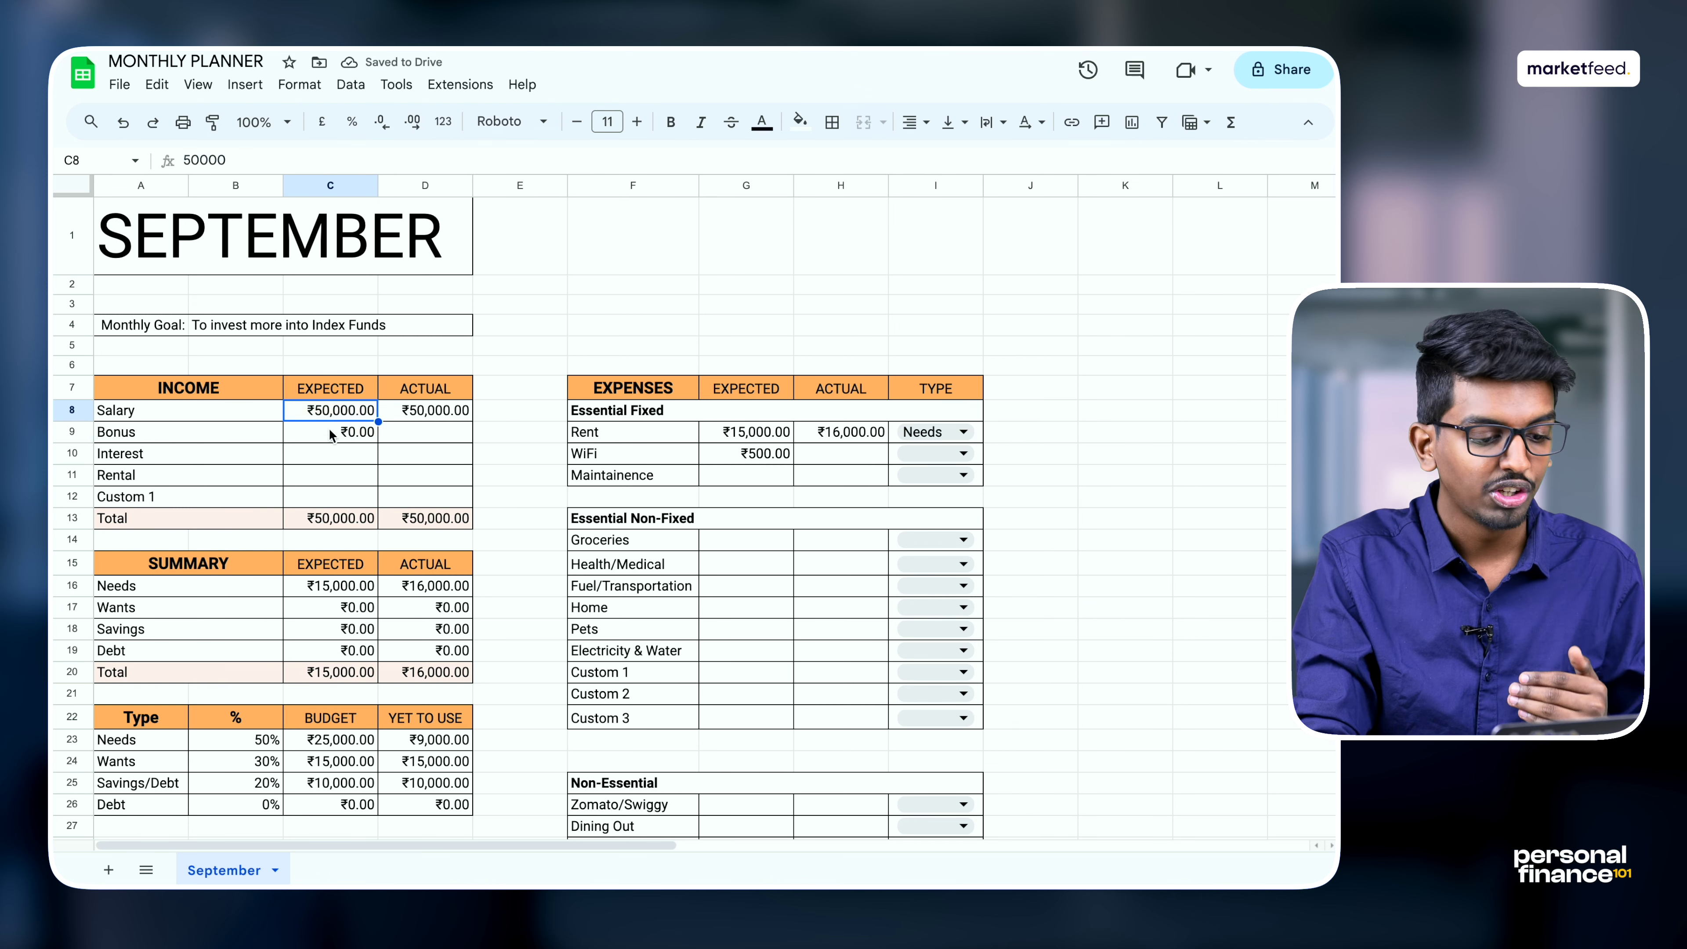
left_click(330, 431)
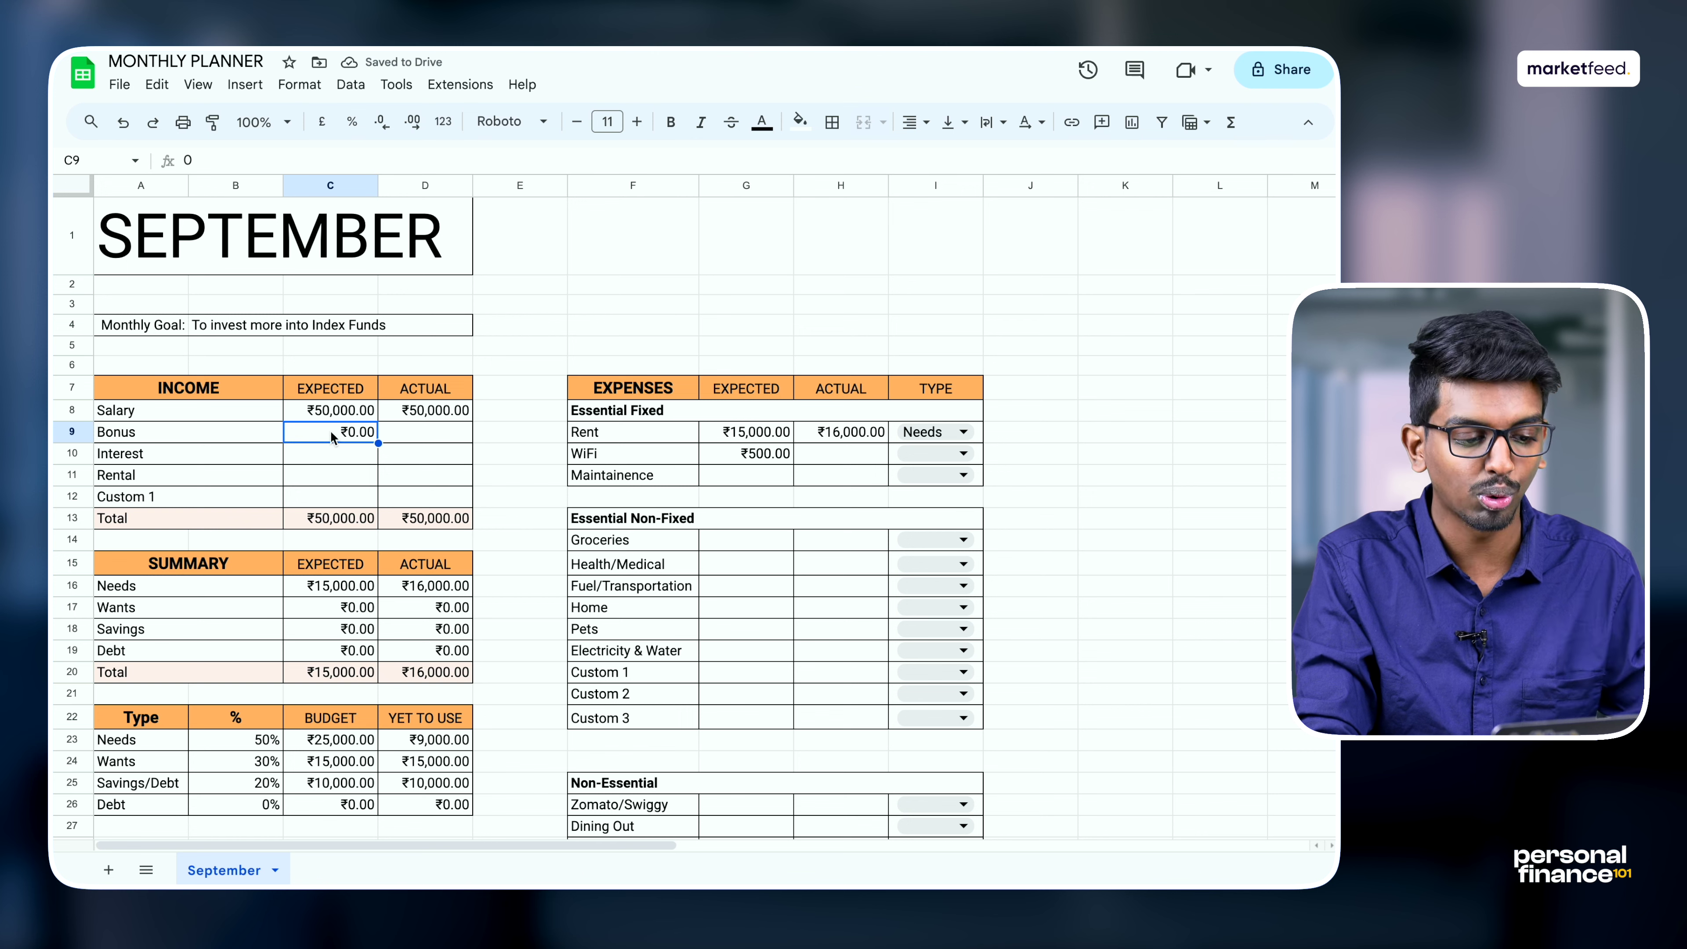
left_click(330, 463)
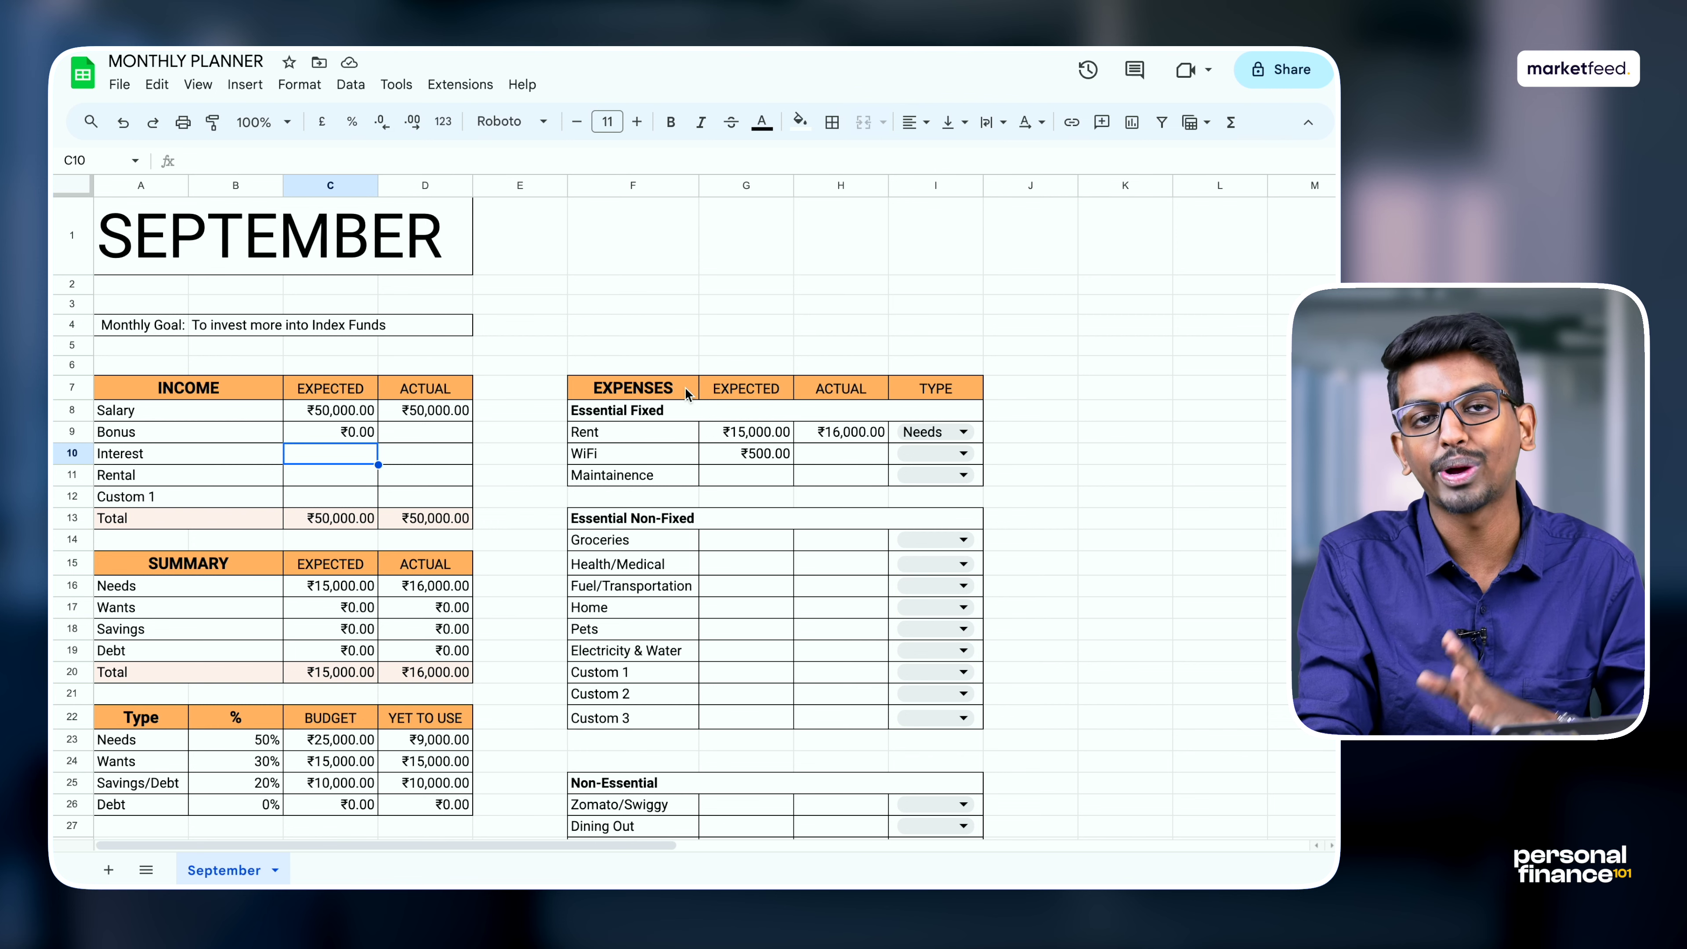
Step: Set the actual Rent to 15,000 and the actual WiFi cost to 500 under Essential Fixed expenses
left_click_drag(685, 386, 911, 389)
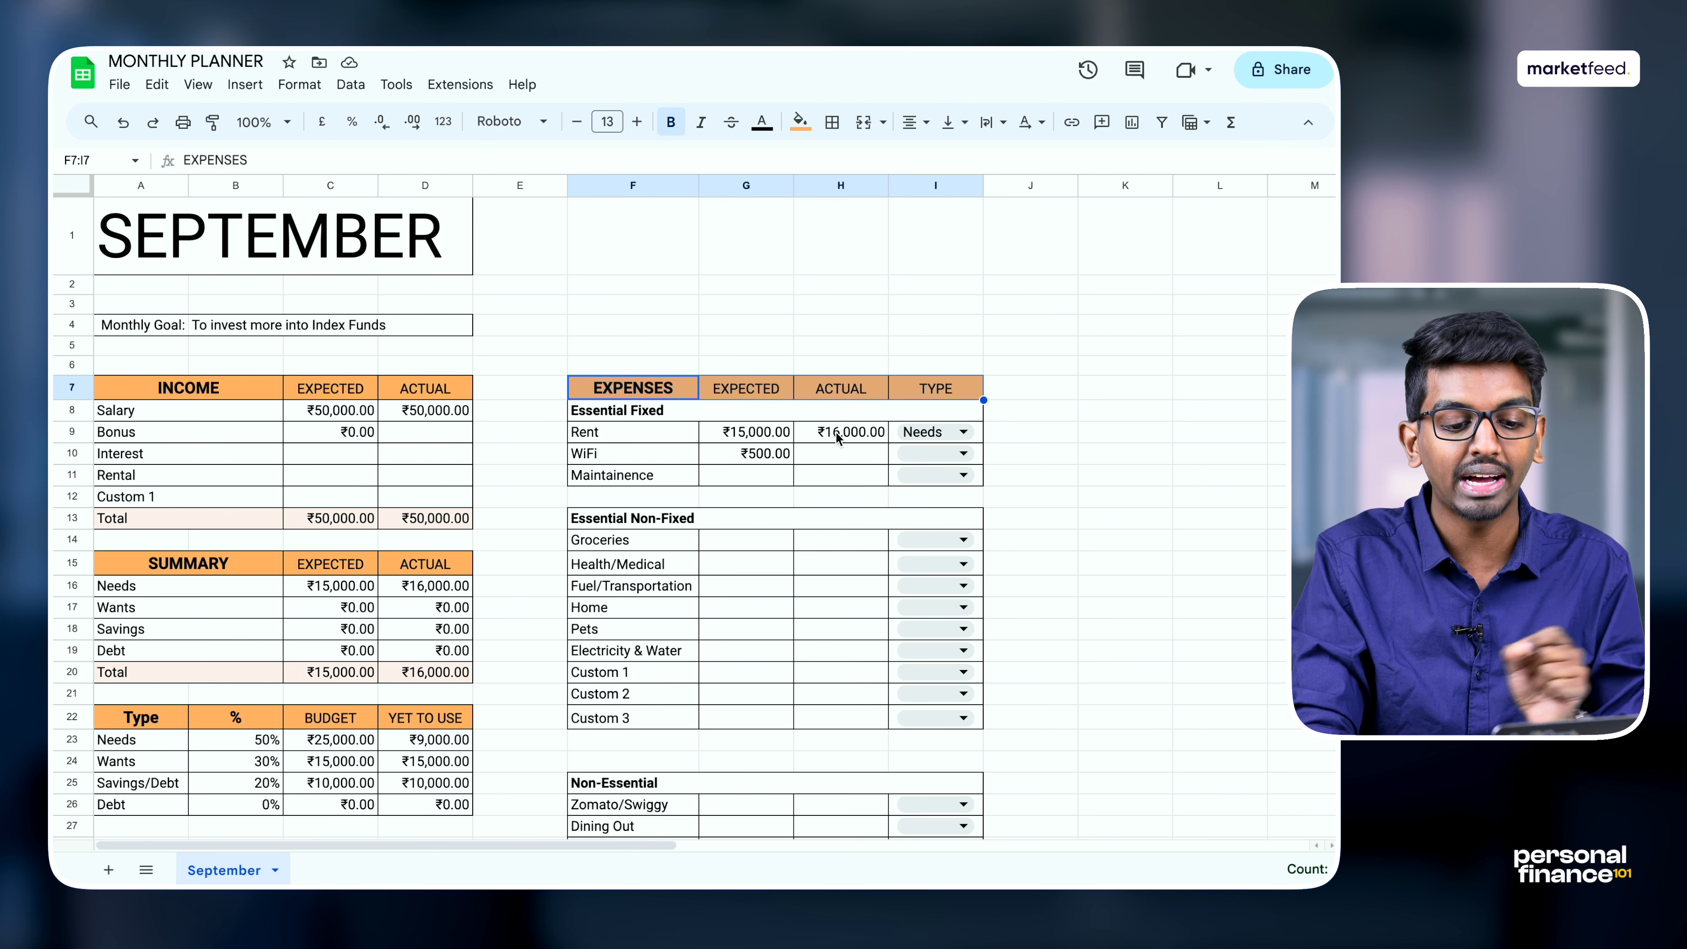
left_click(714, 437)
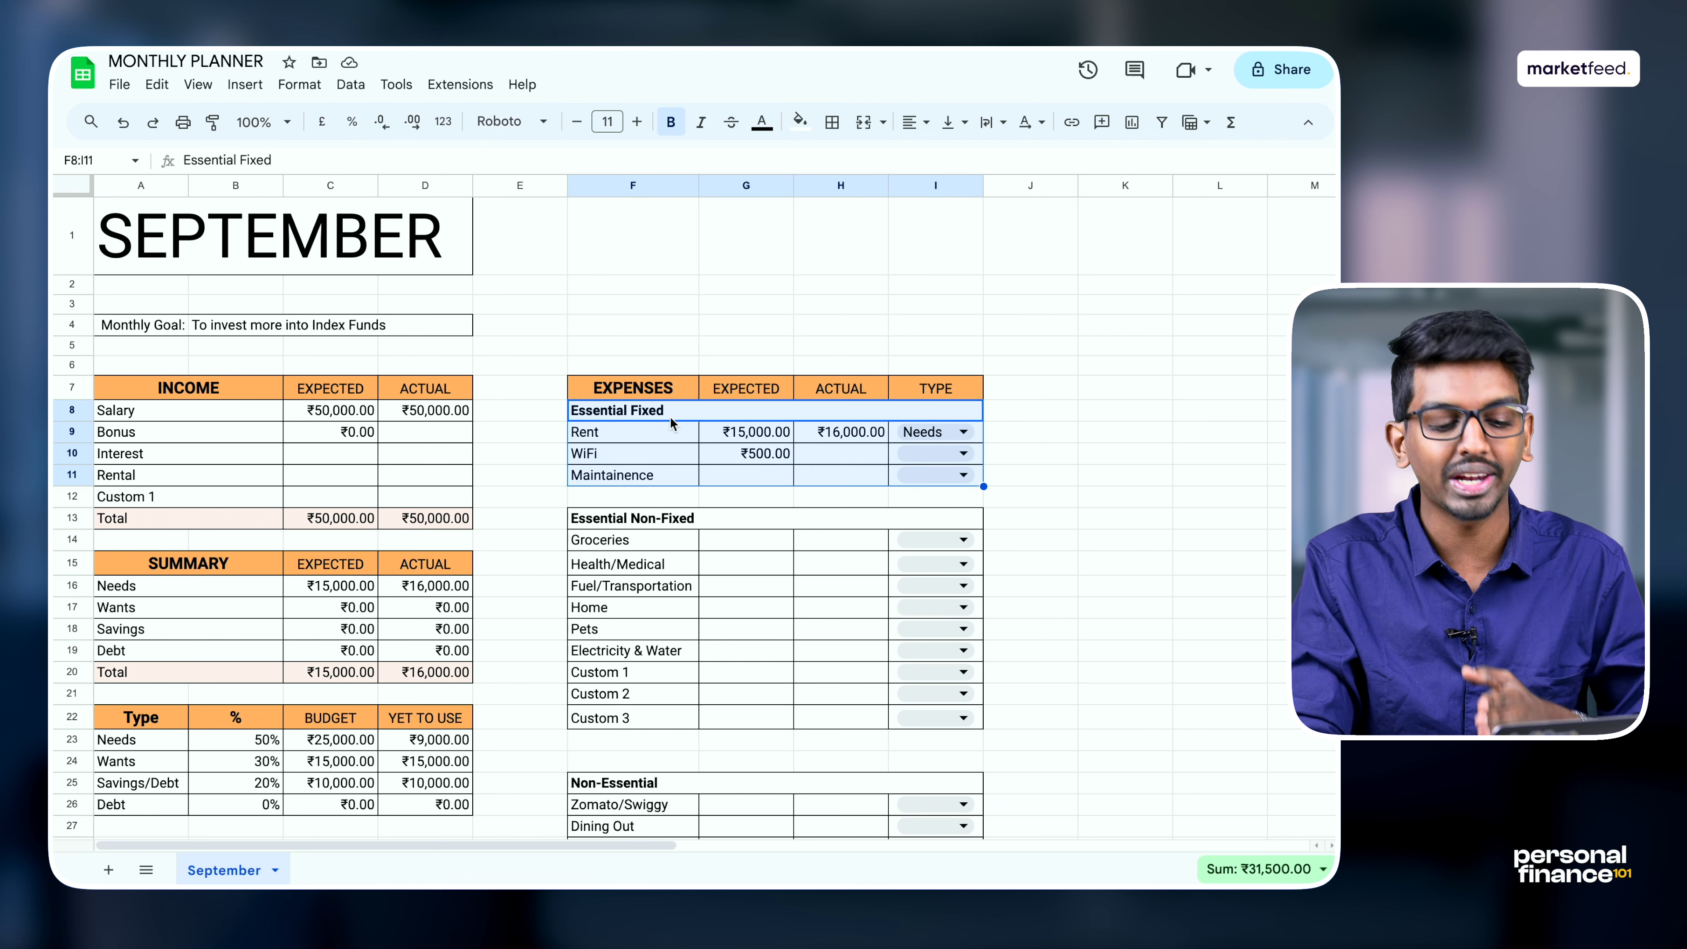
left_click_drag(669, 414, 672, 463)
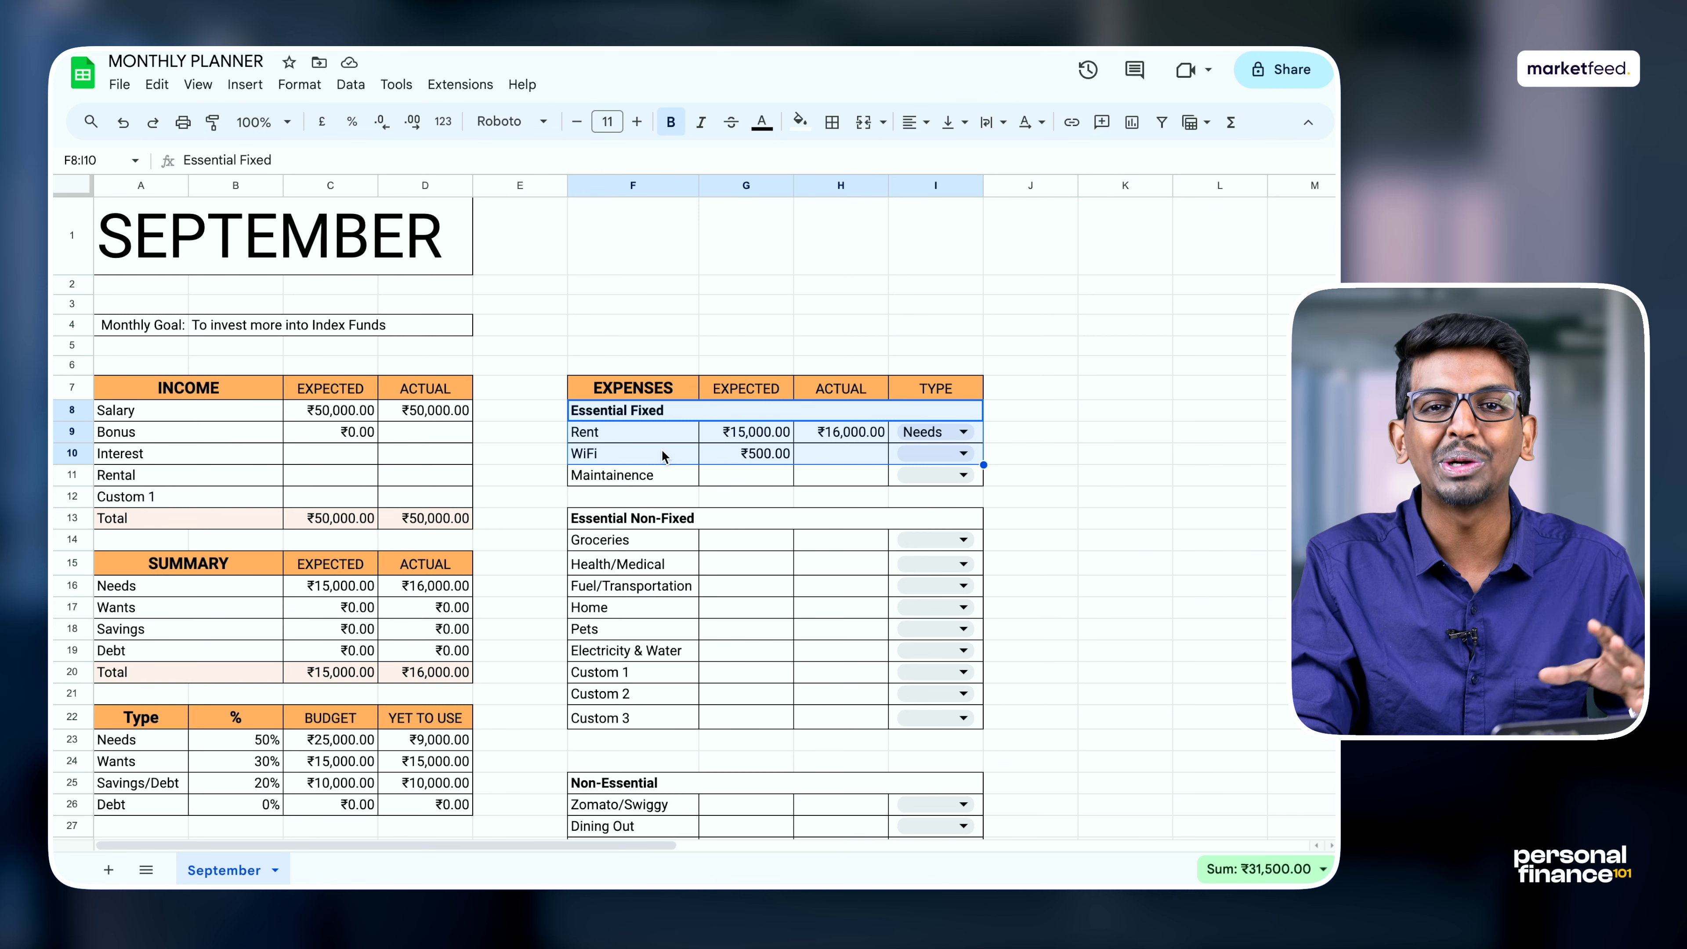
left_click(728, 430)
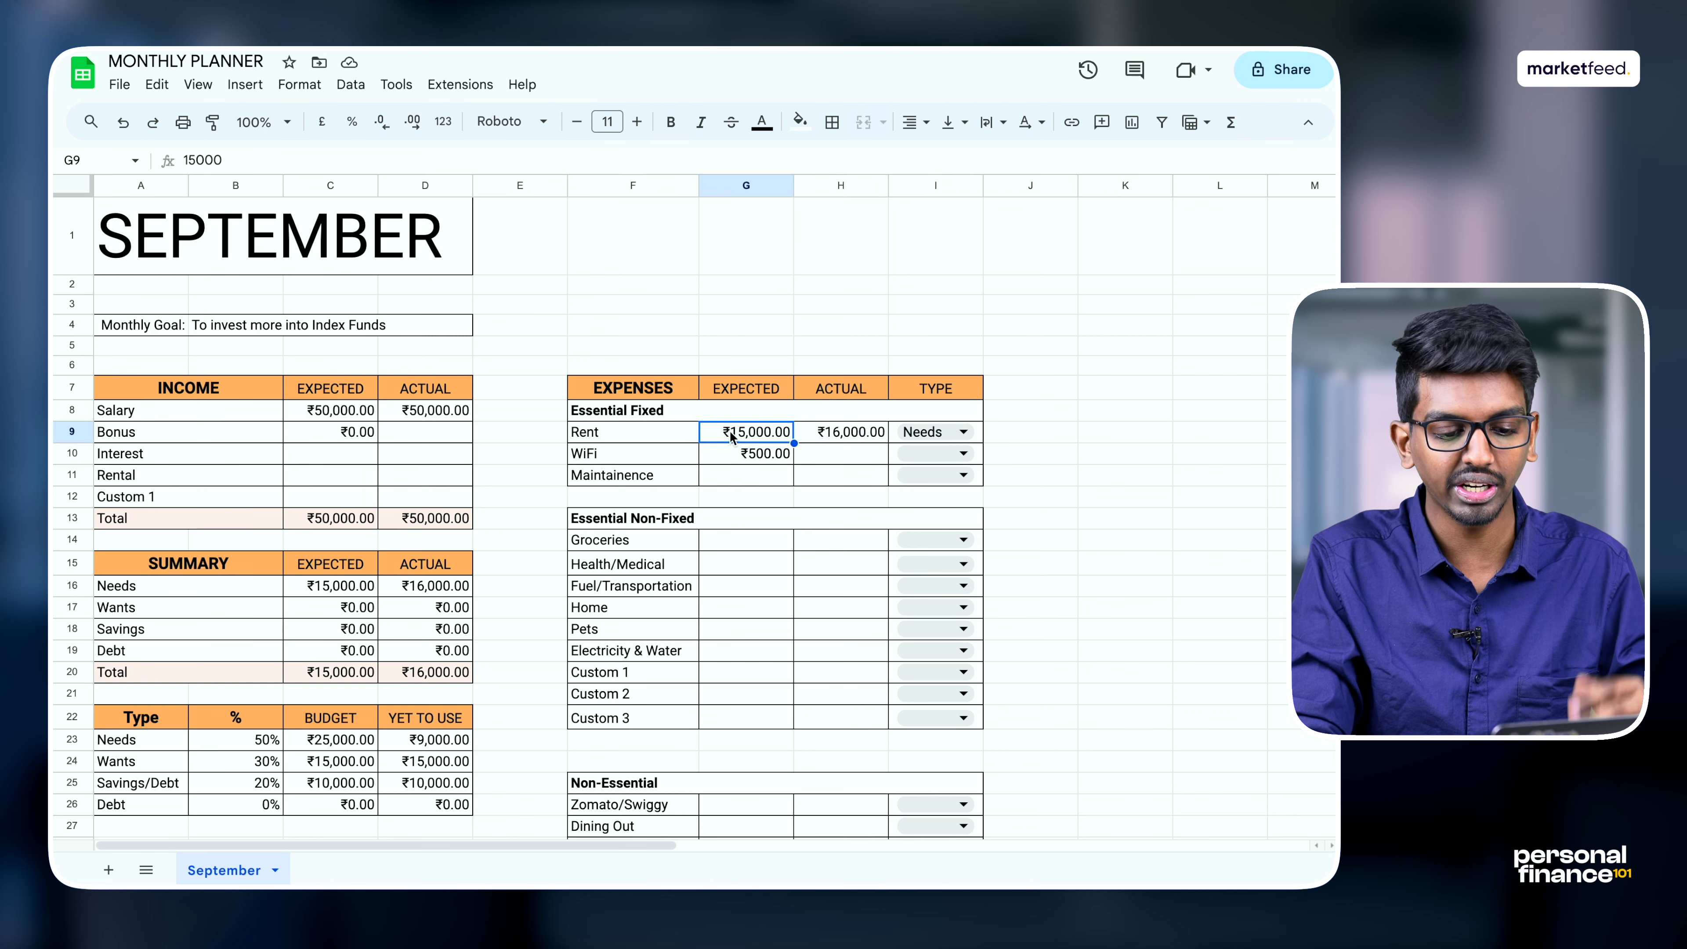
left_click(867, 434)
type("15000")
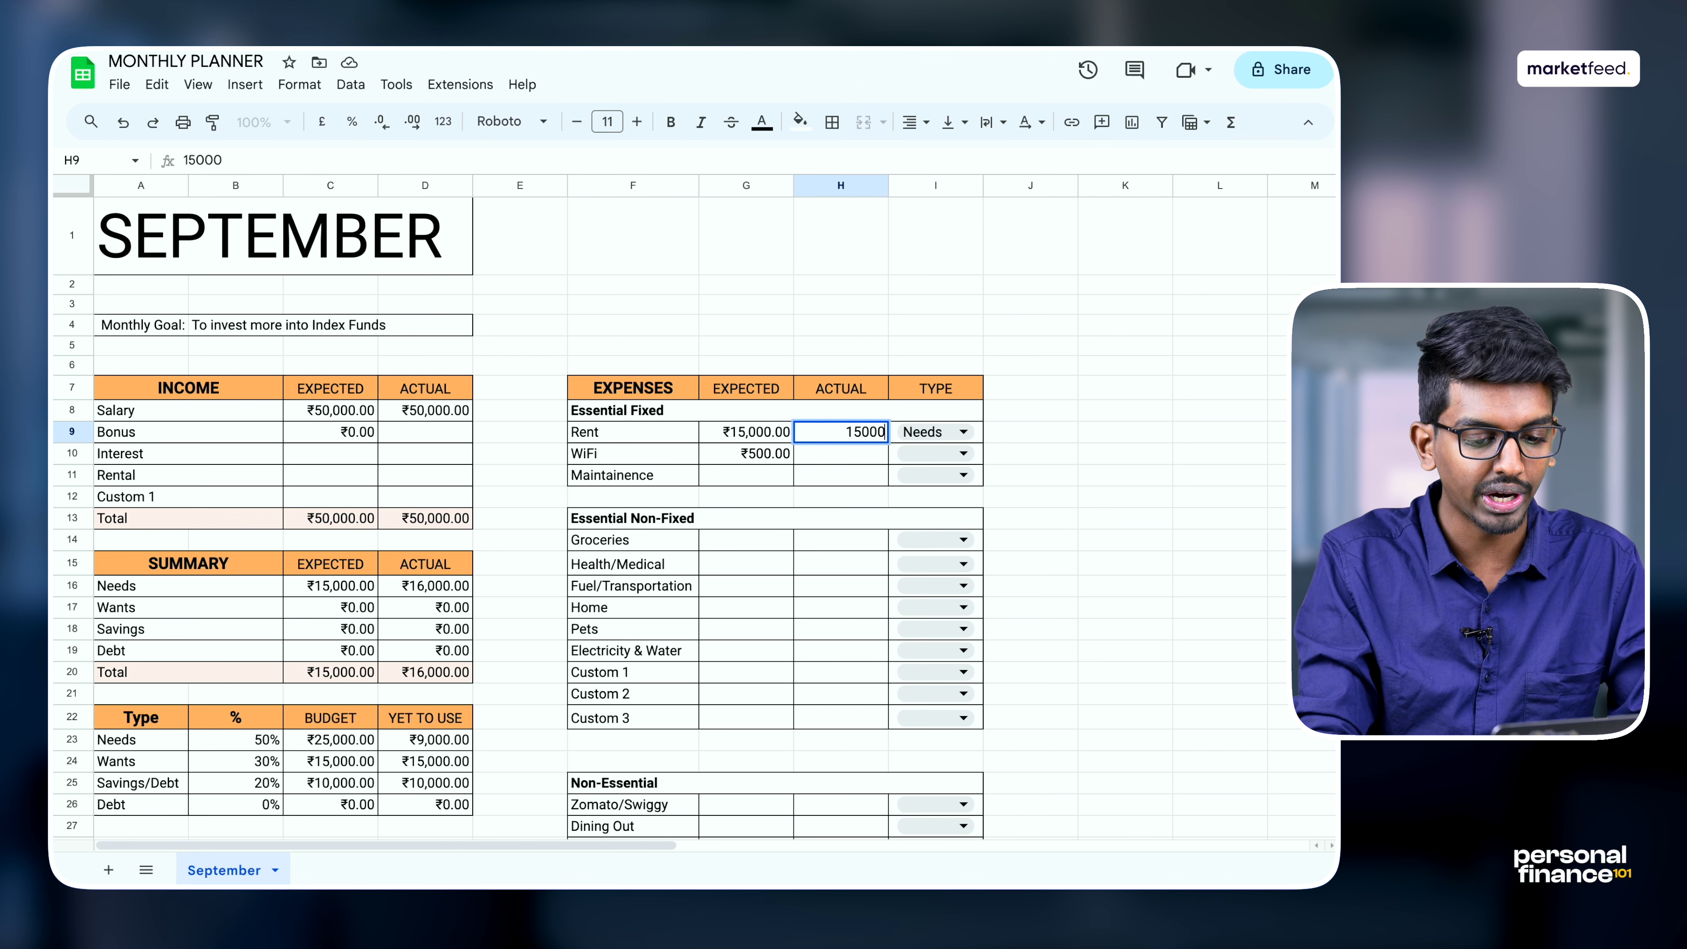
key("Return")
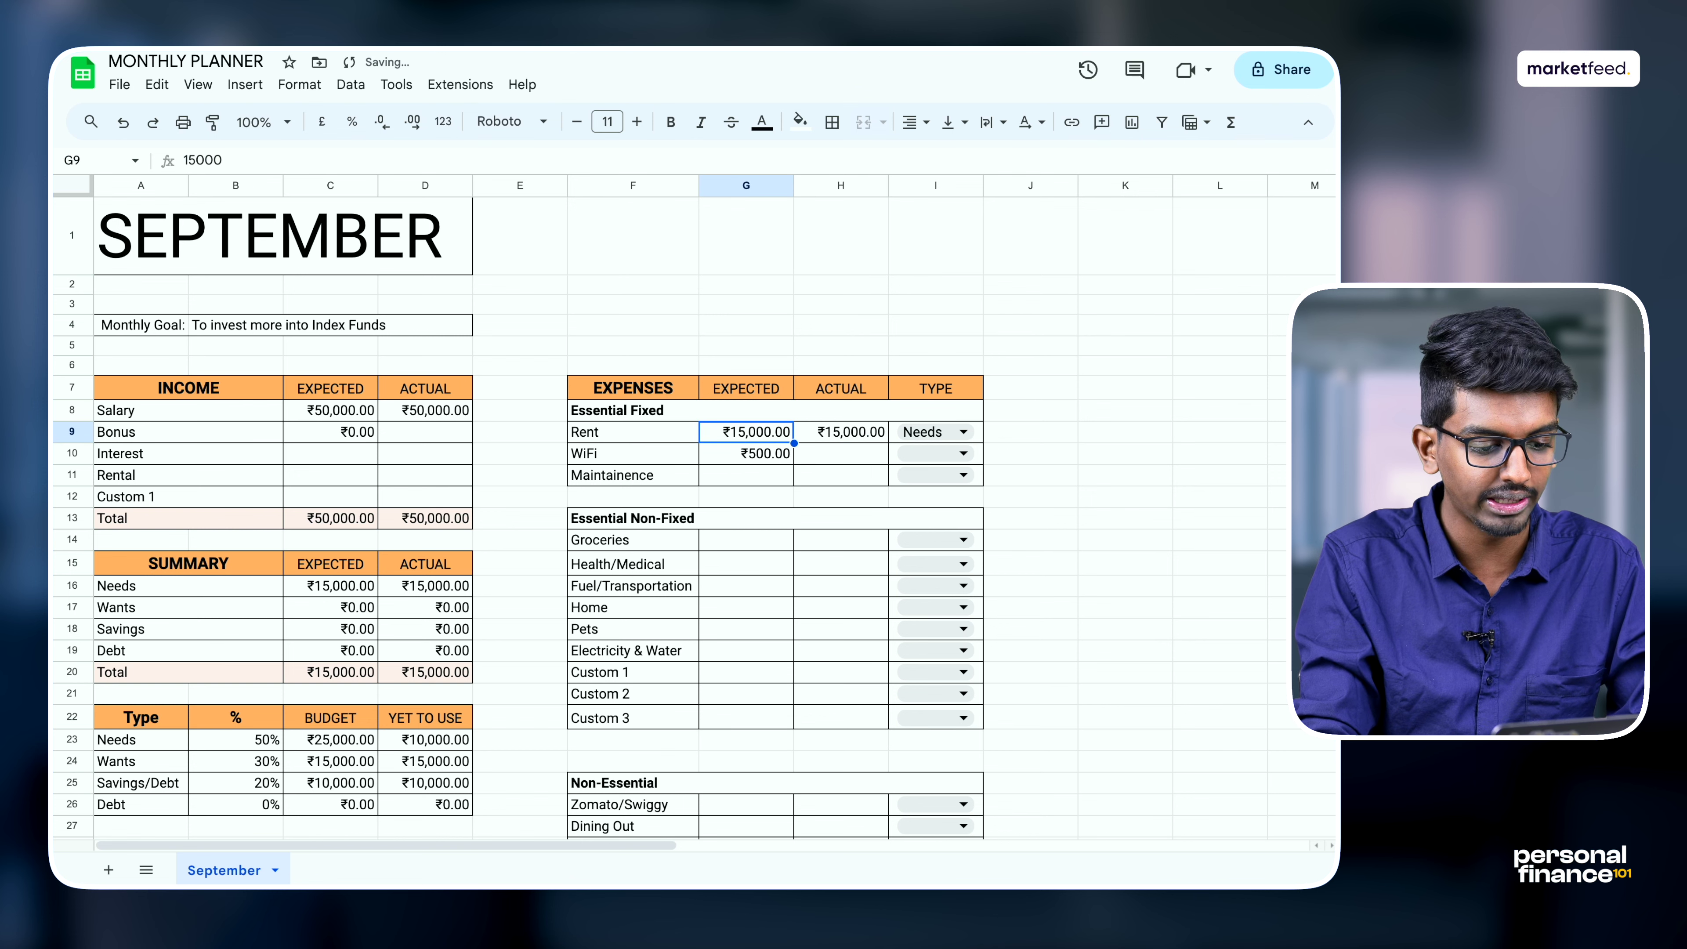
type("500")
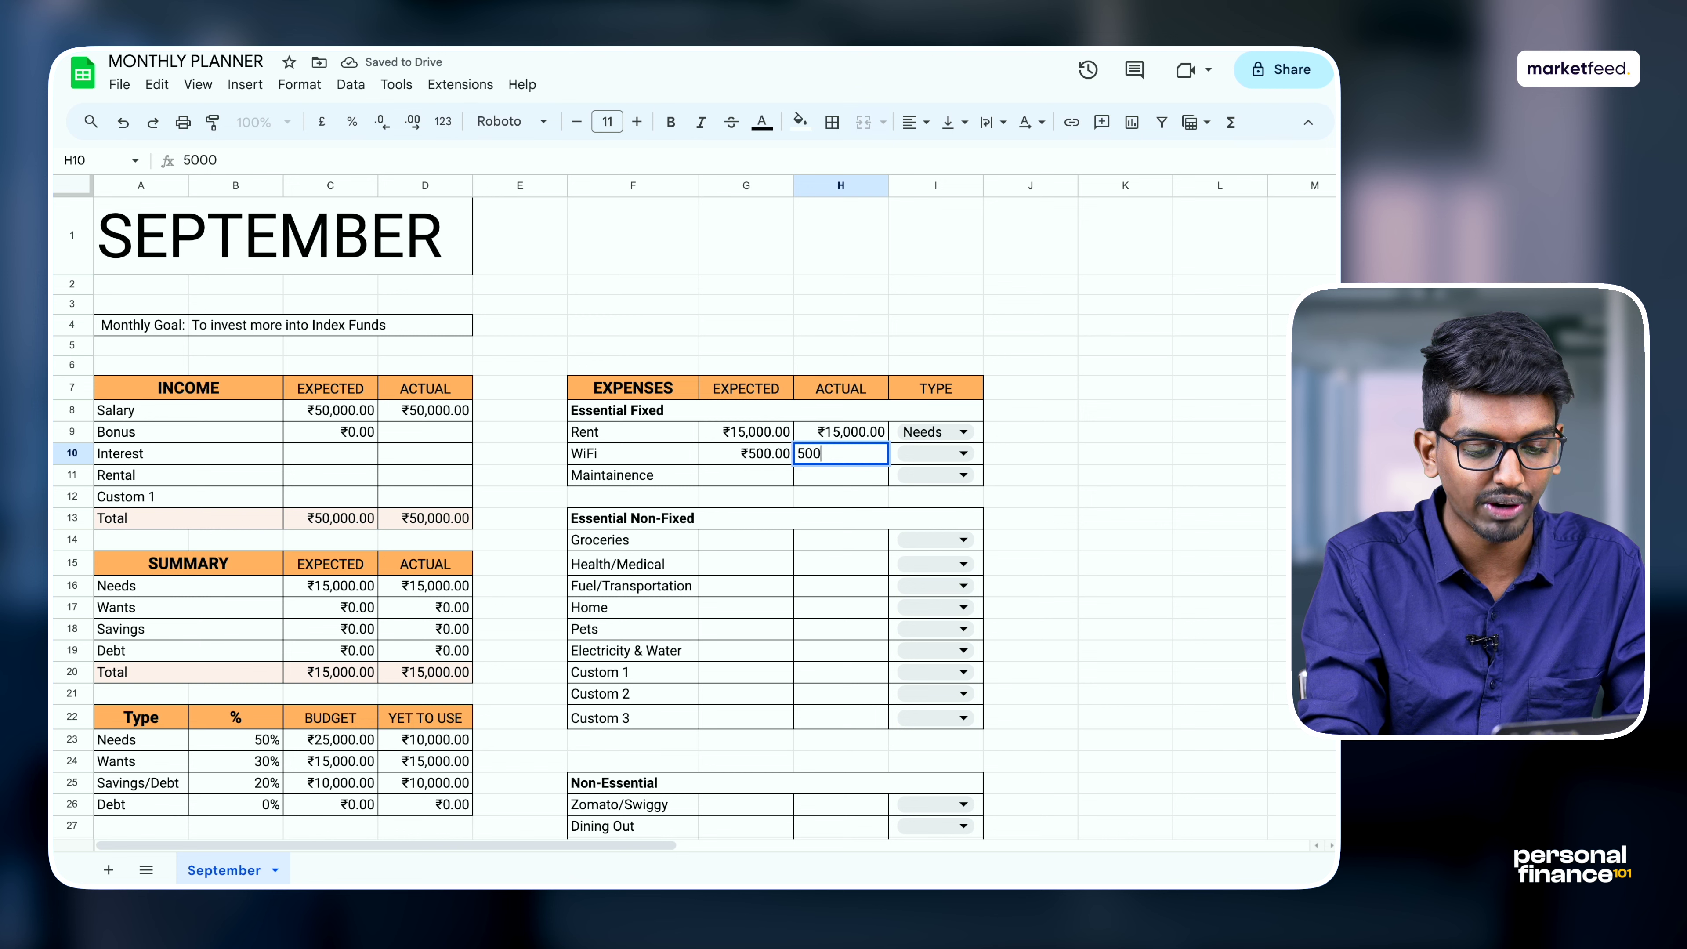
key("Return")
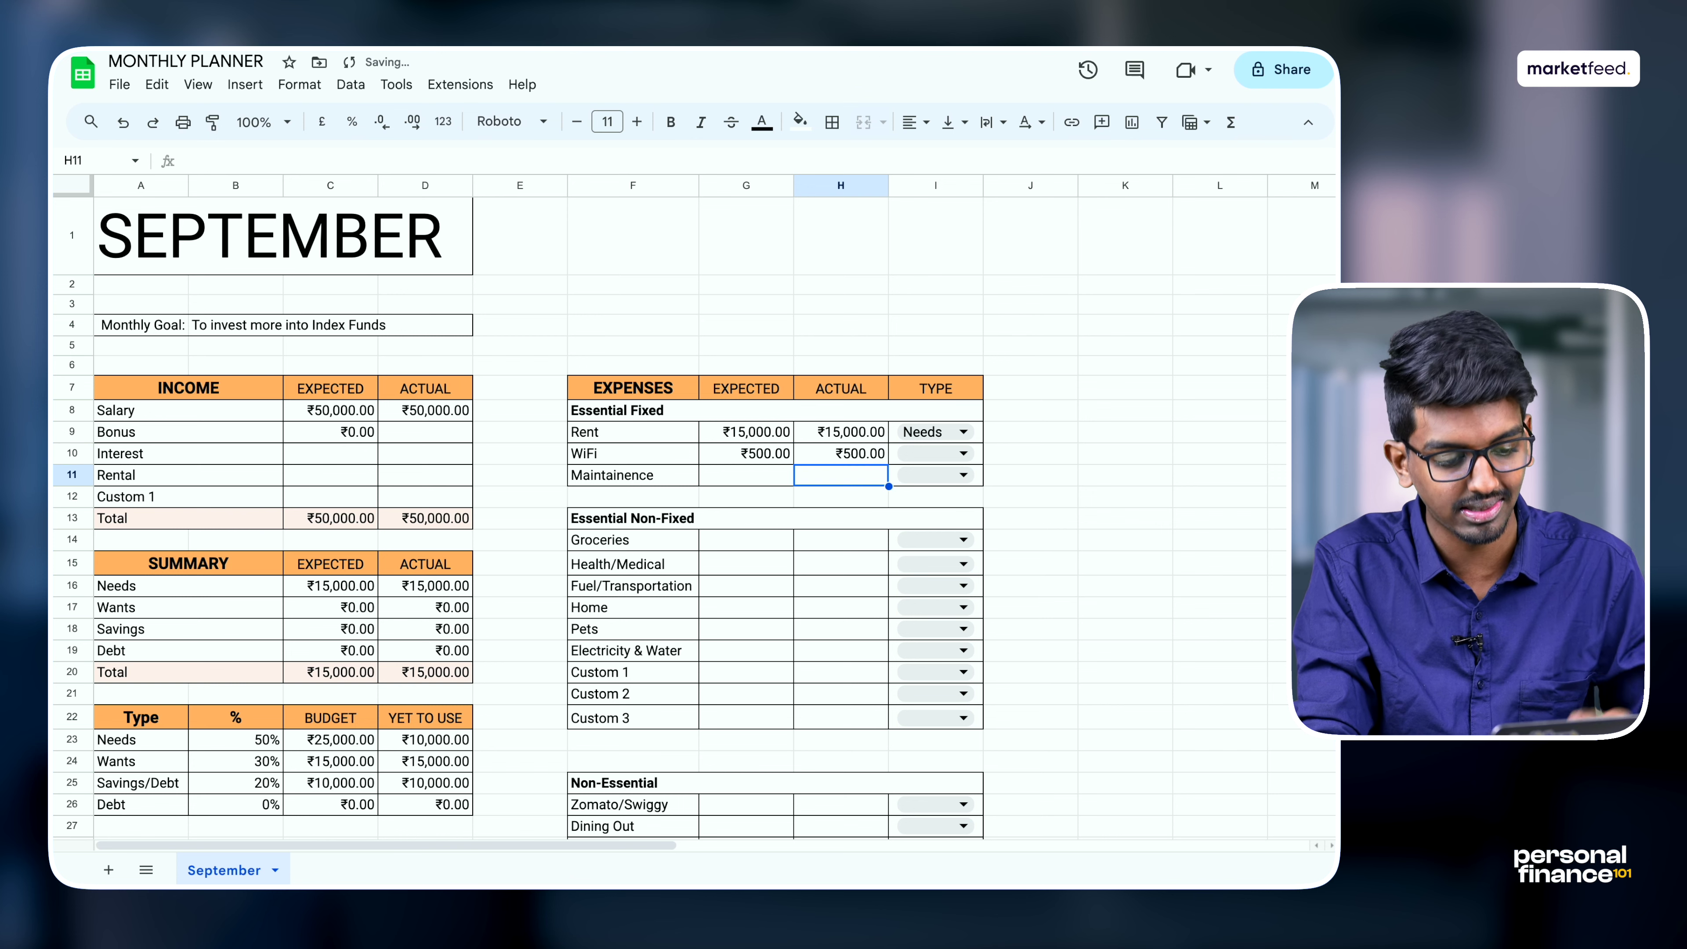
Step: Enter 3000 as both the expected and the actual Maintainence expense
key("Left")
type("3000")
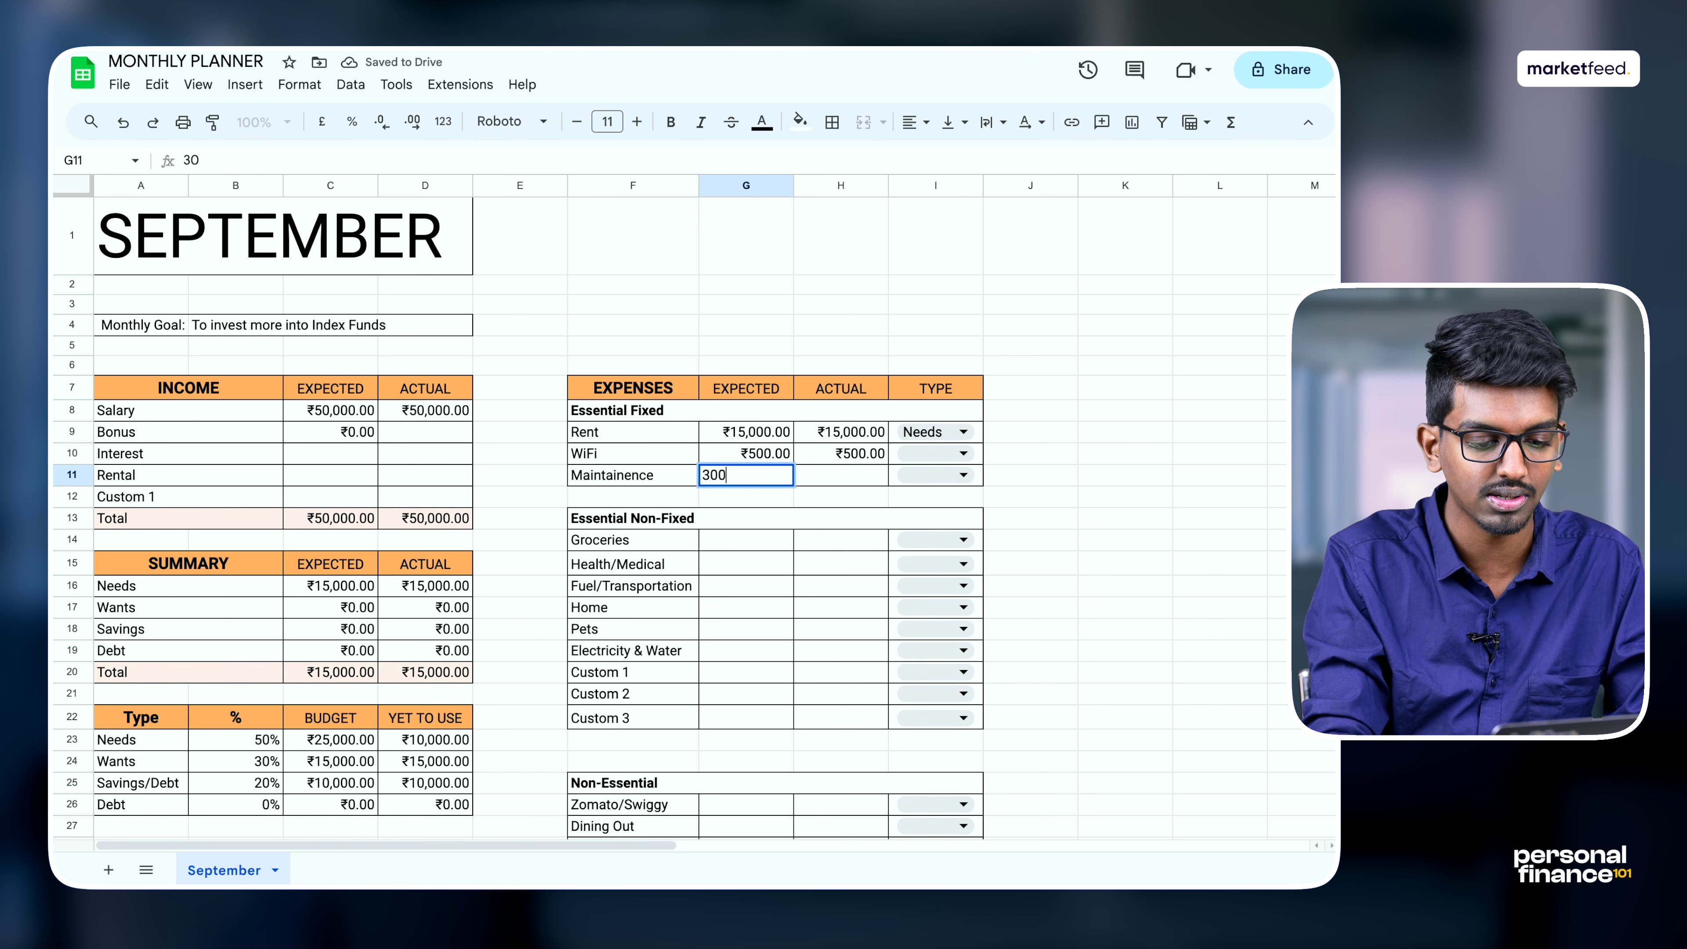
key("Tab")
type("3000")
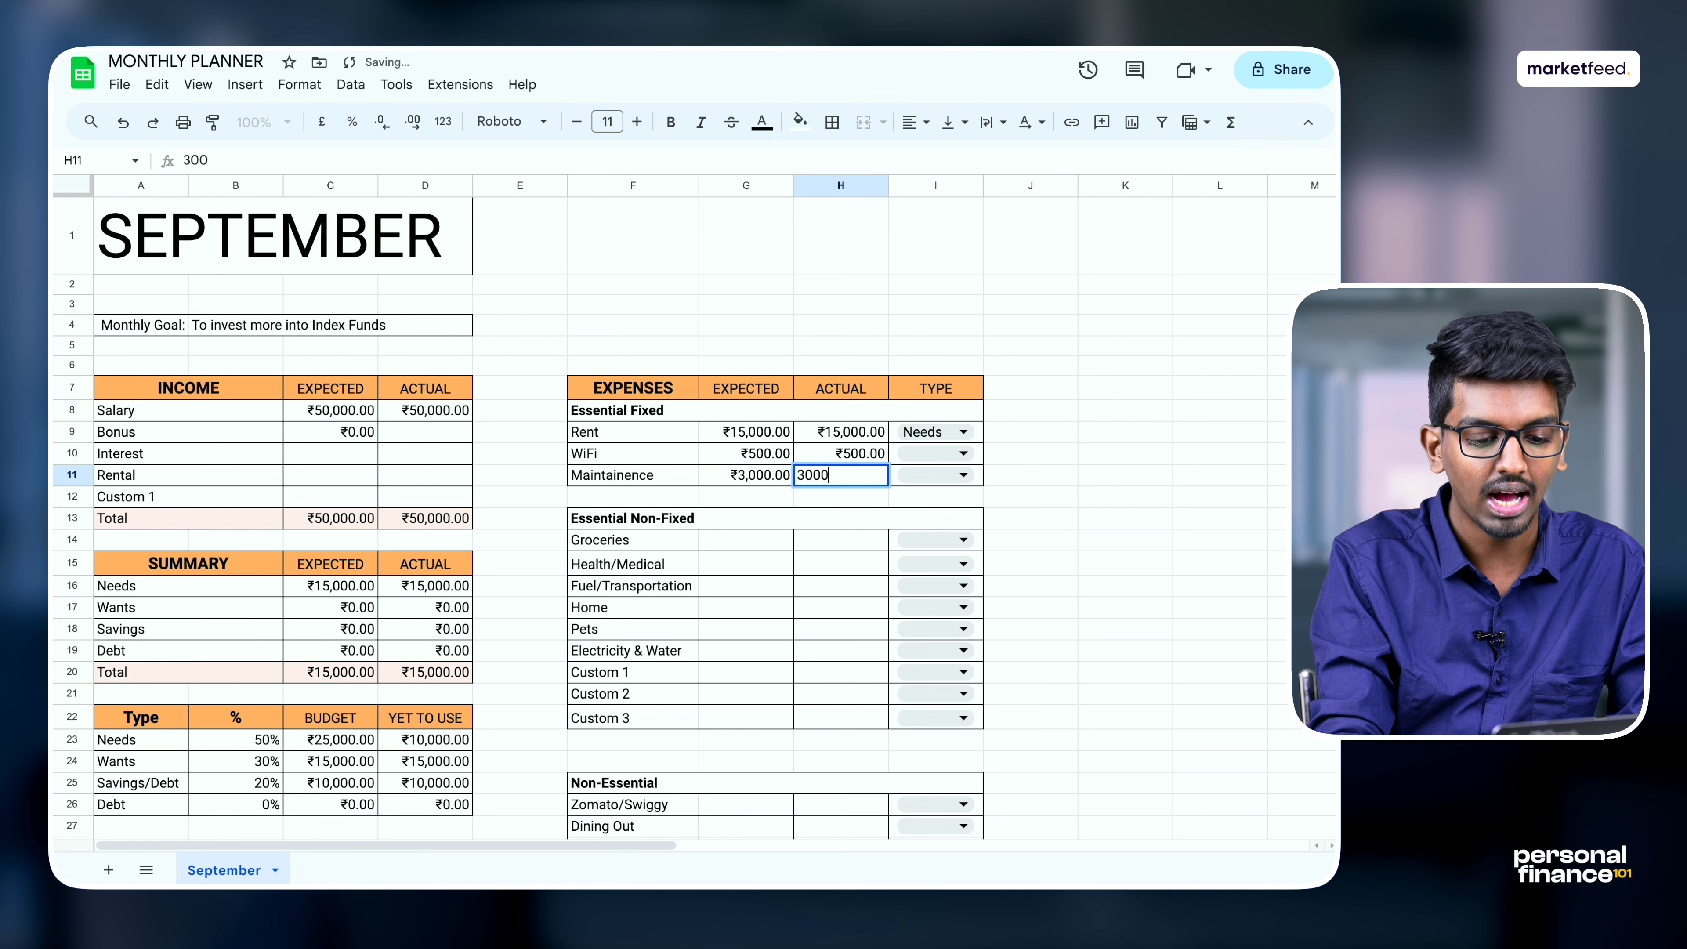
key("Return")
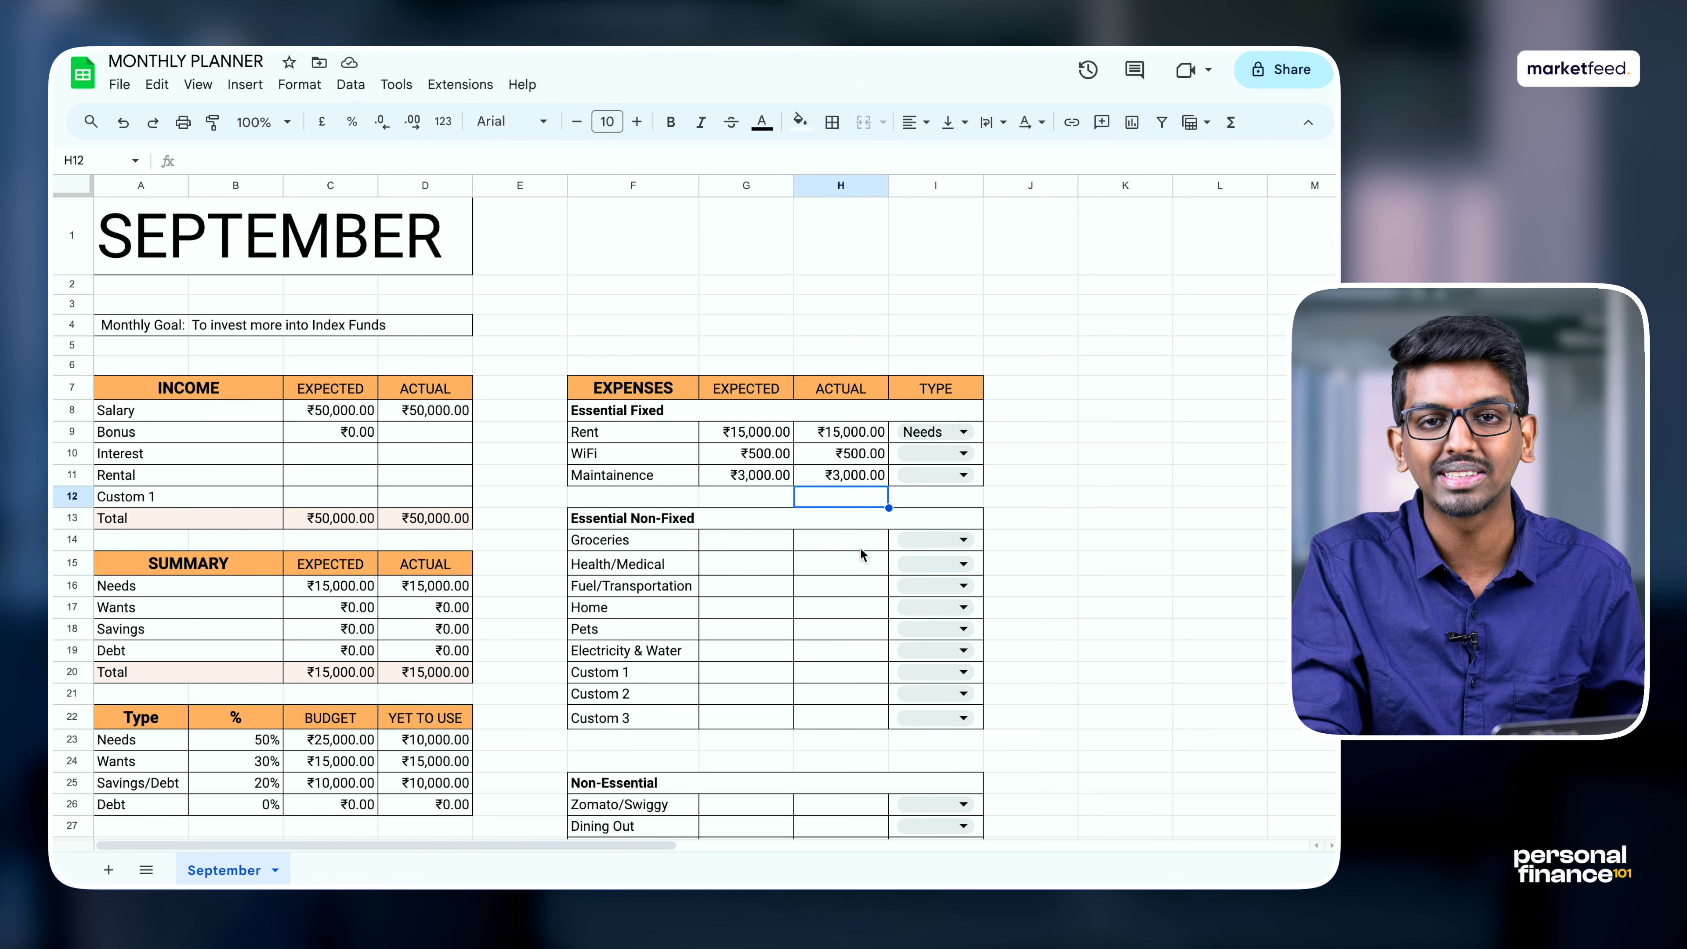
Step: Enter 5000 as the expected Groceries expense and classify Groceries as Needs
left_click_drag(634, 539, 795, 545)
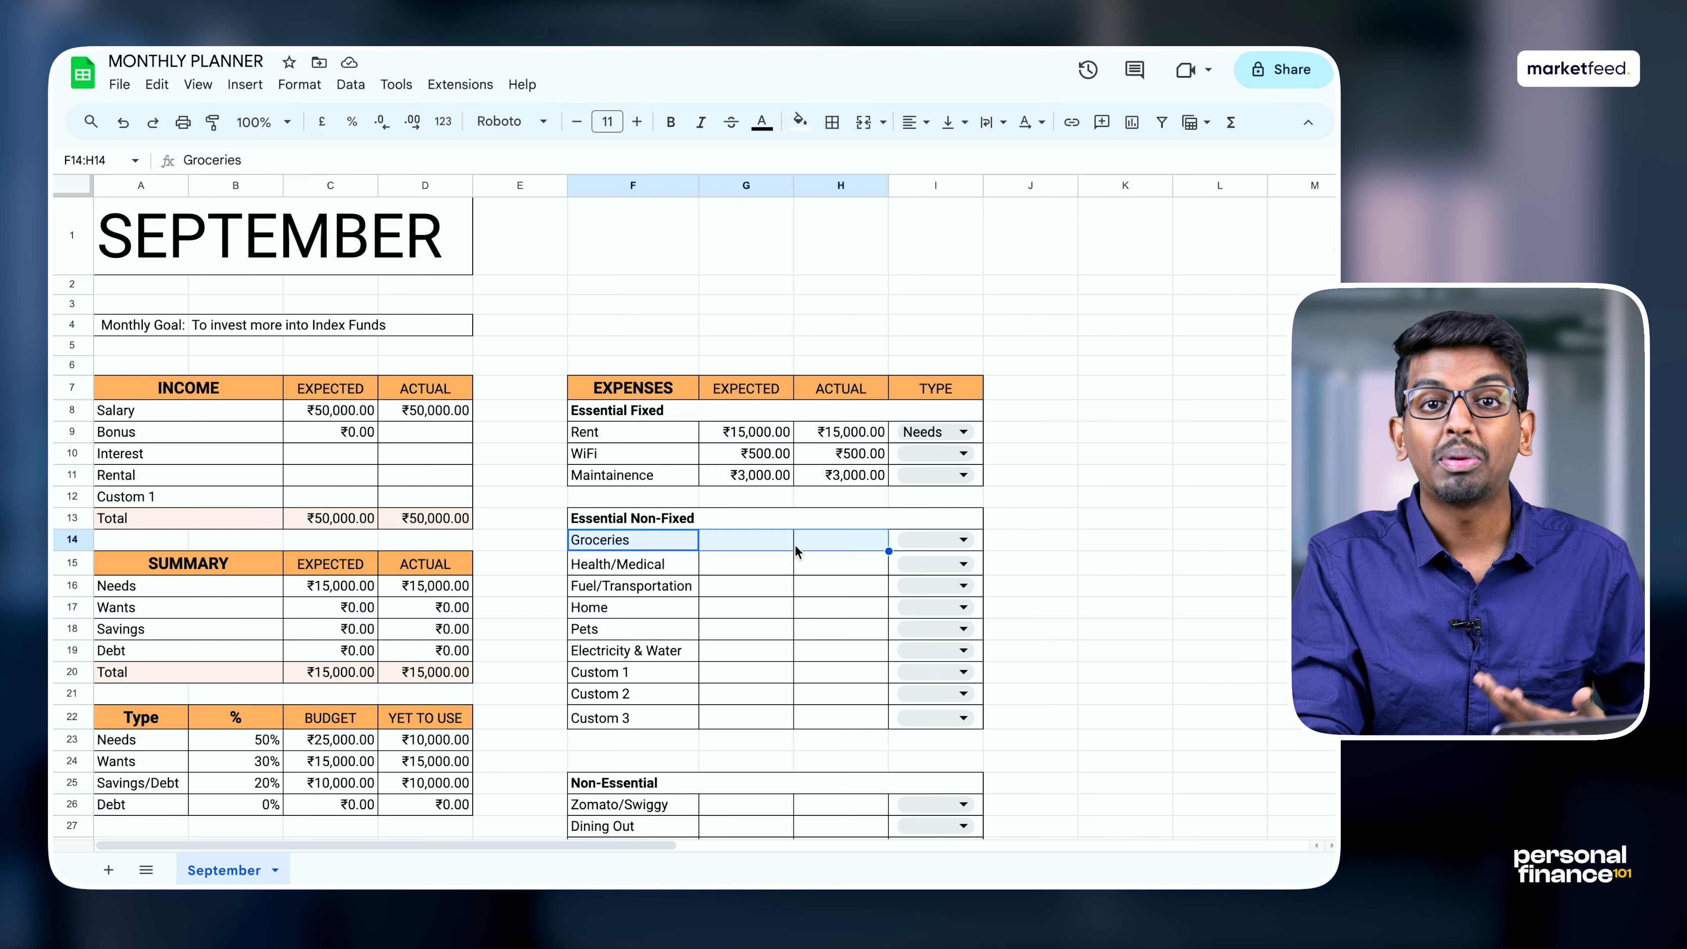
left_click(748, 543)
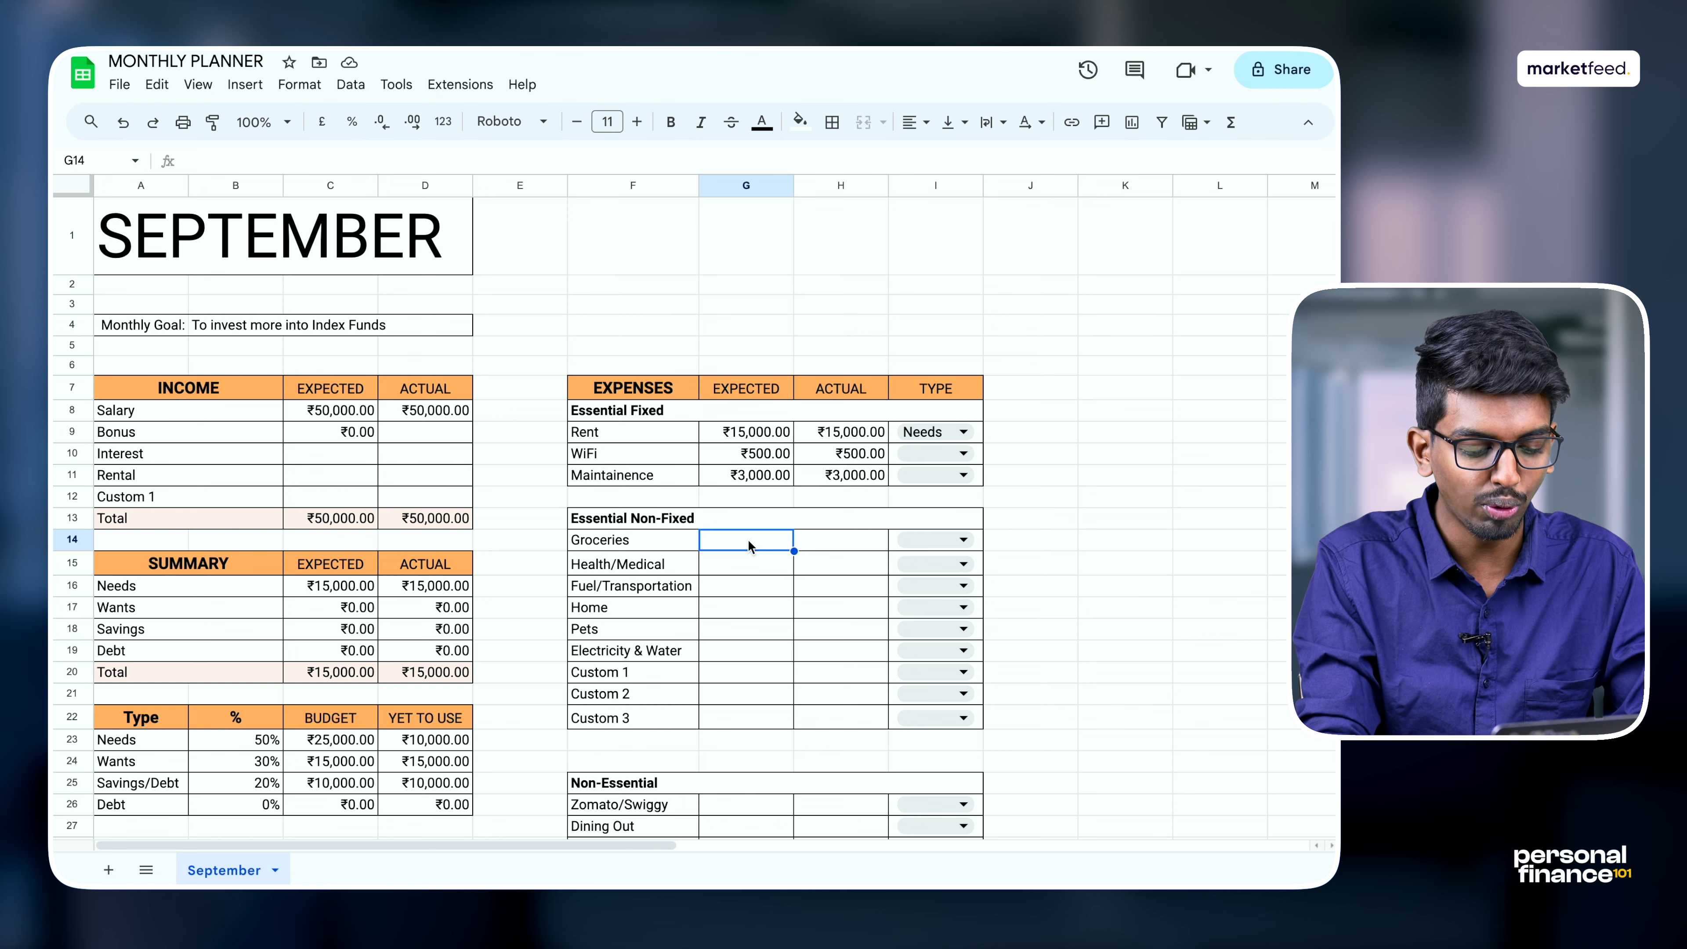
type("5000")
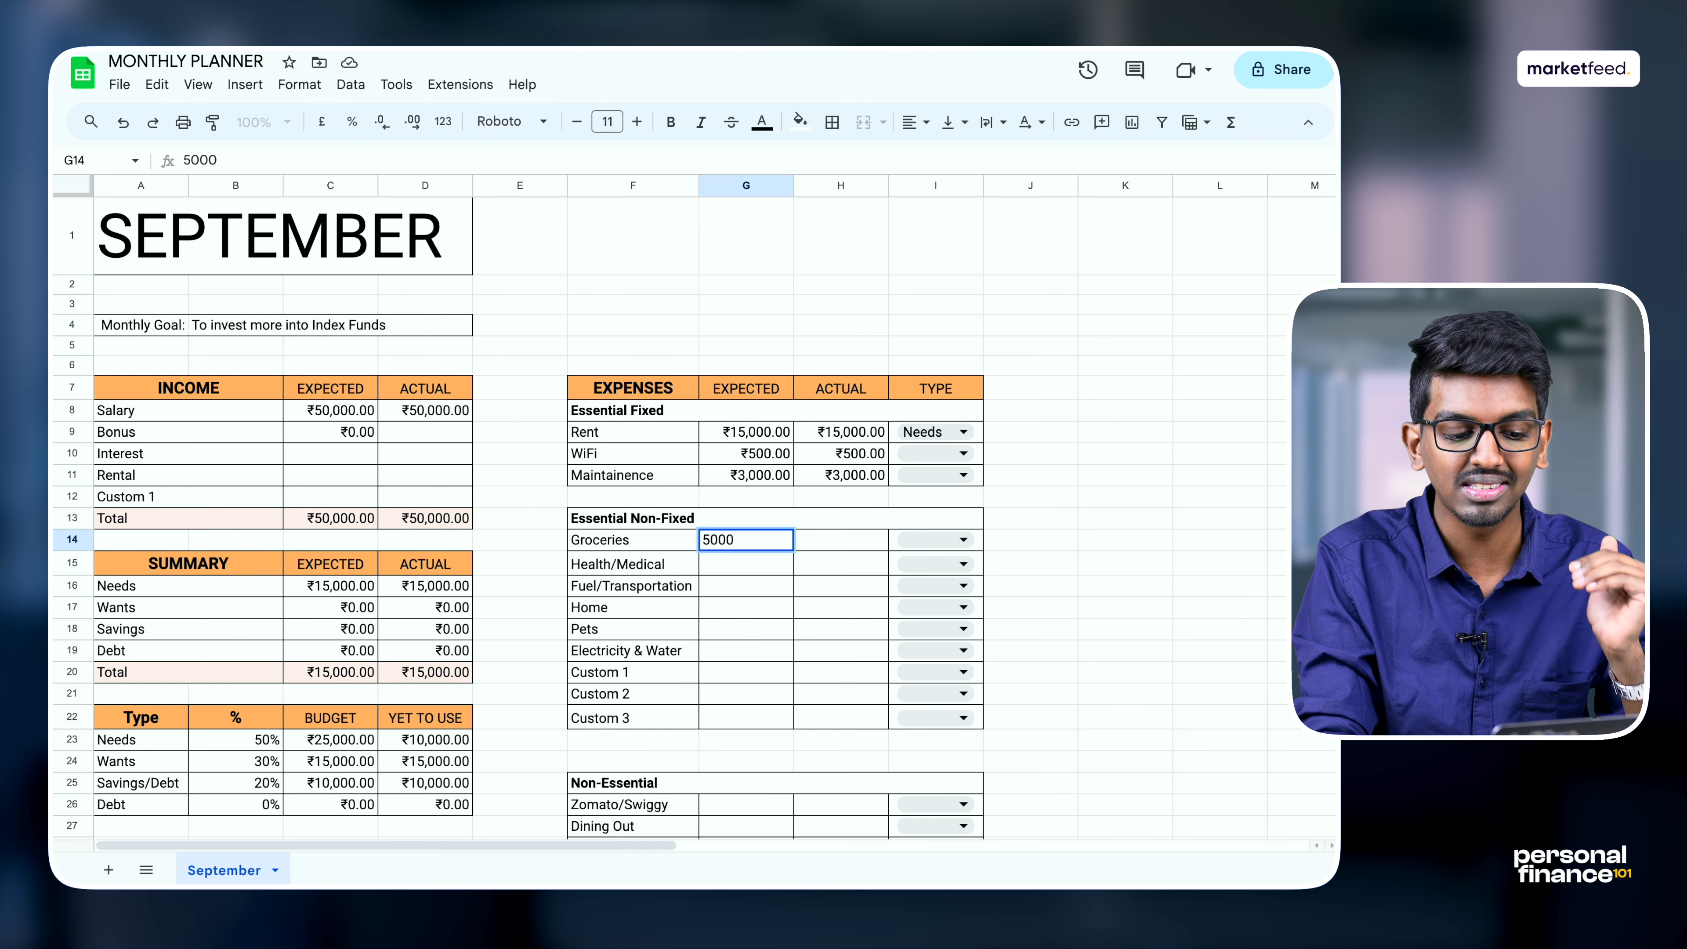
key("Return")
left_click(840, 540)
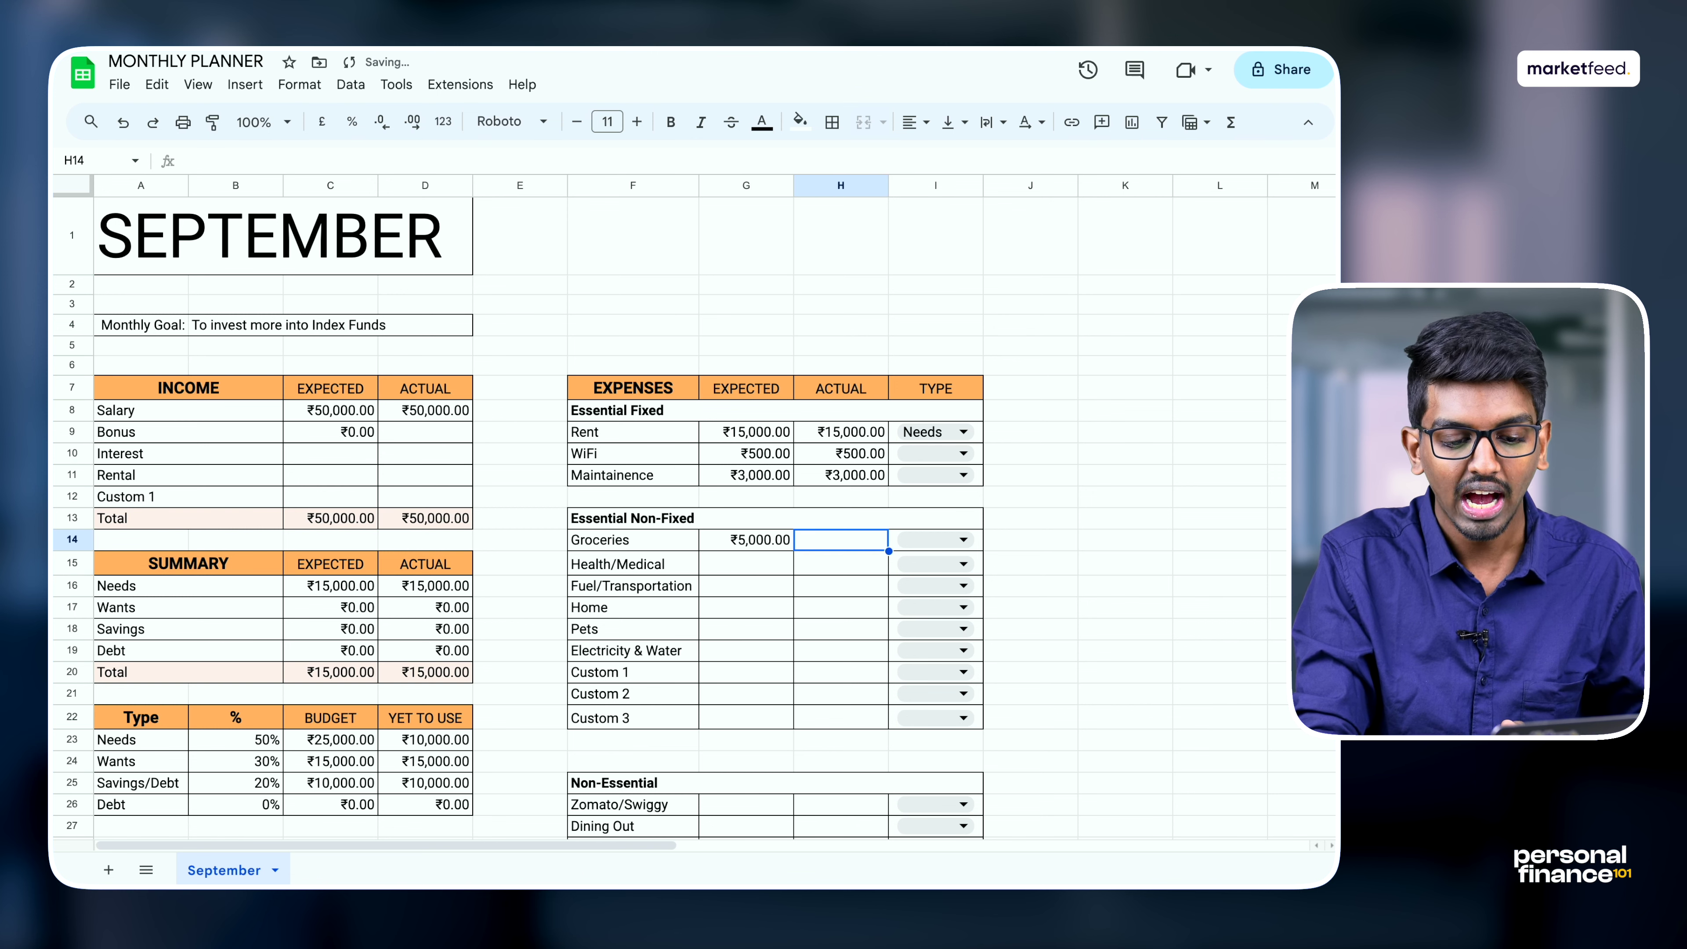
left_click(963, 540)
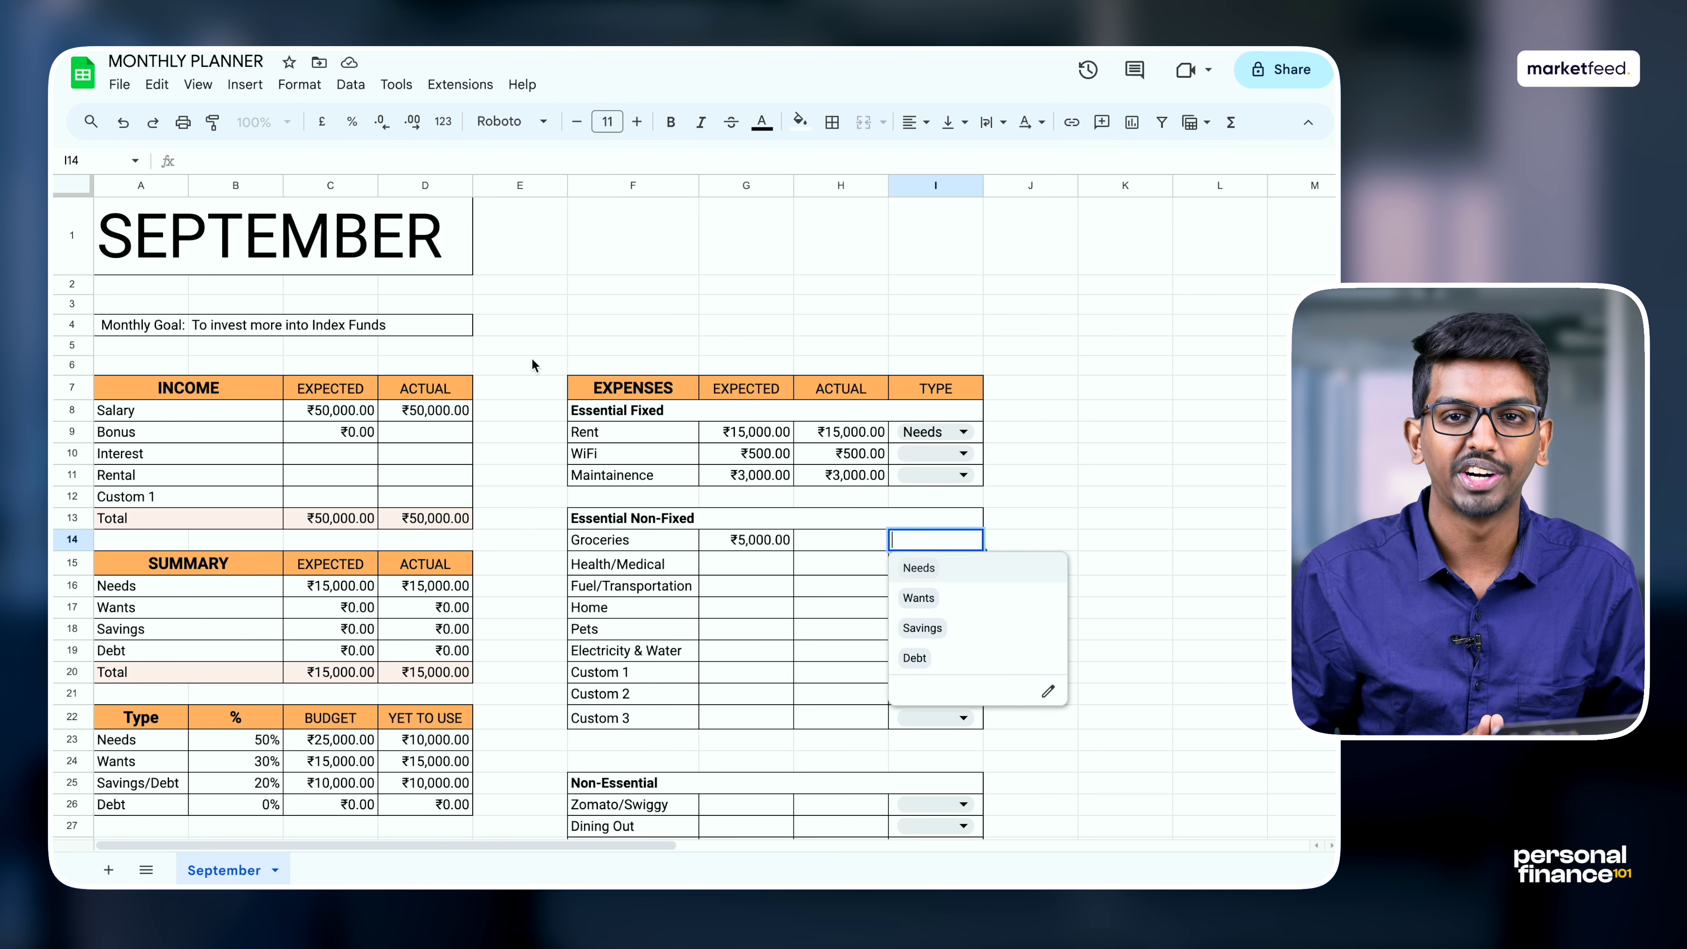
key("Return")
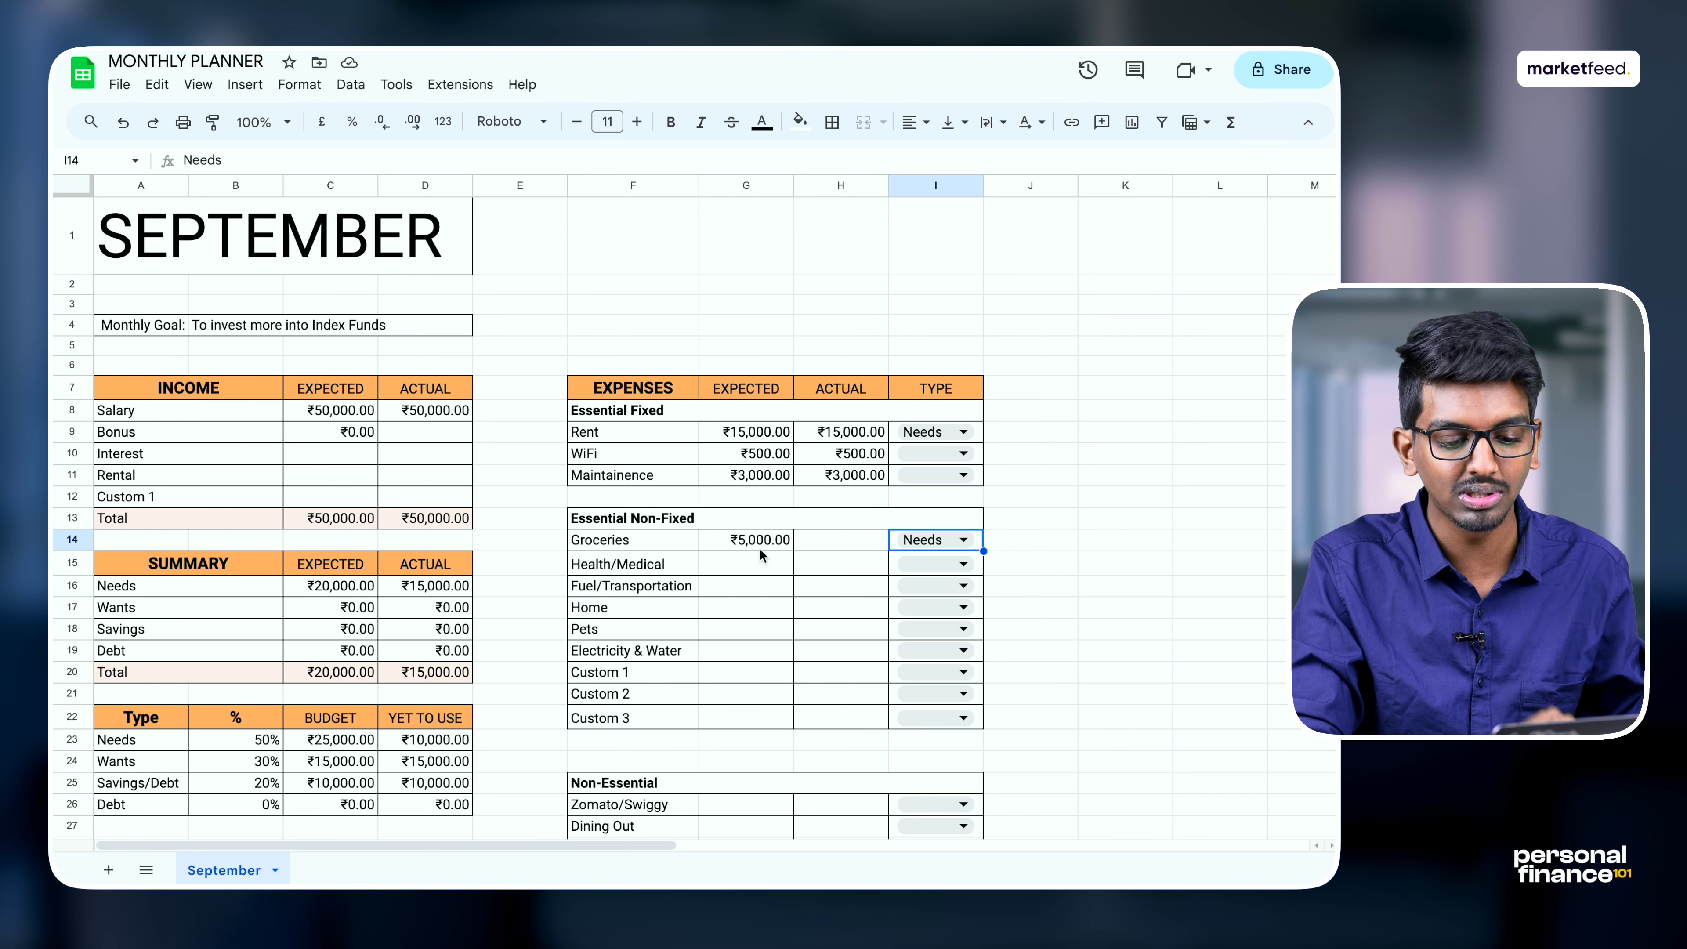
Step: Enter 1000 as the expected Health/Medical expense and classify both Health/Medical and Fuel/Transportation as Needs
left_click(728, 571)
type("1000")
key("Return")
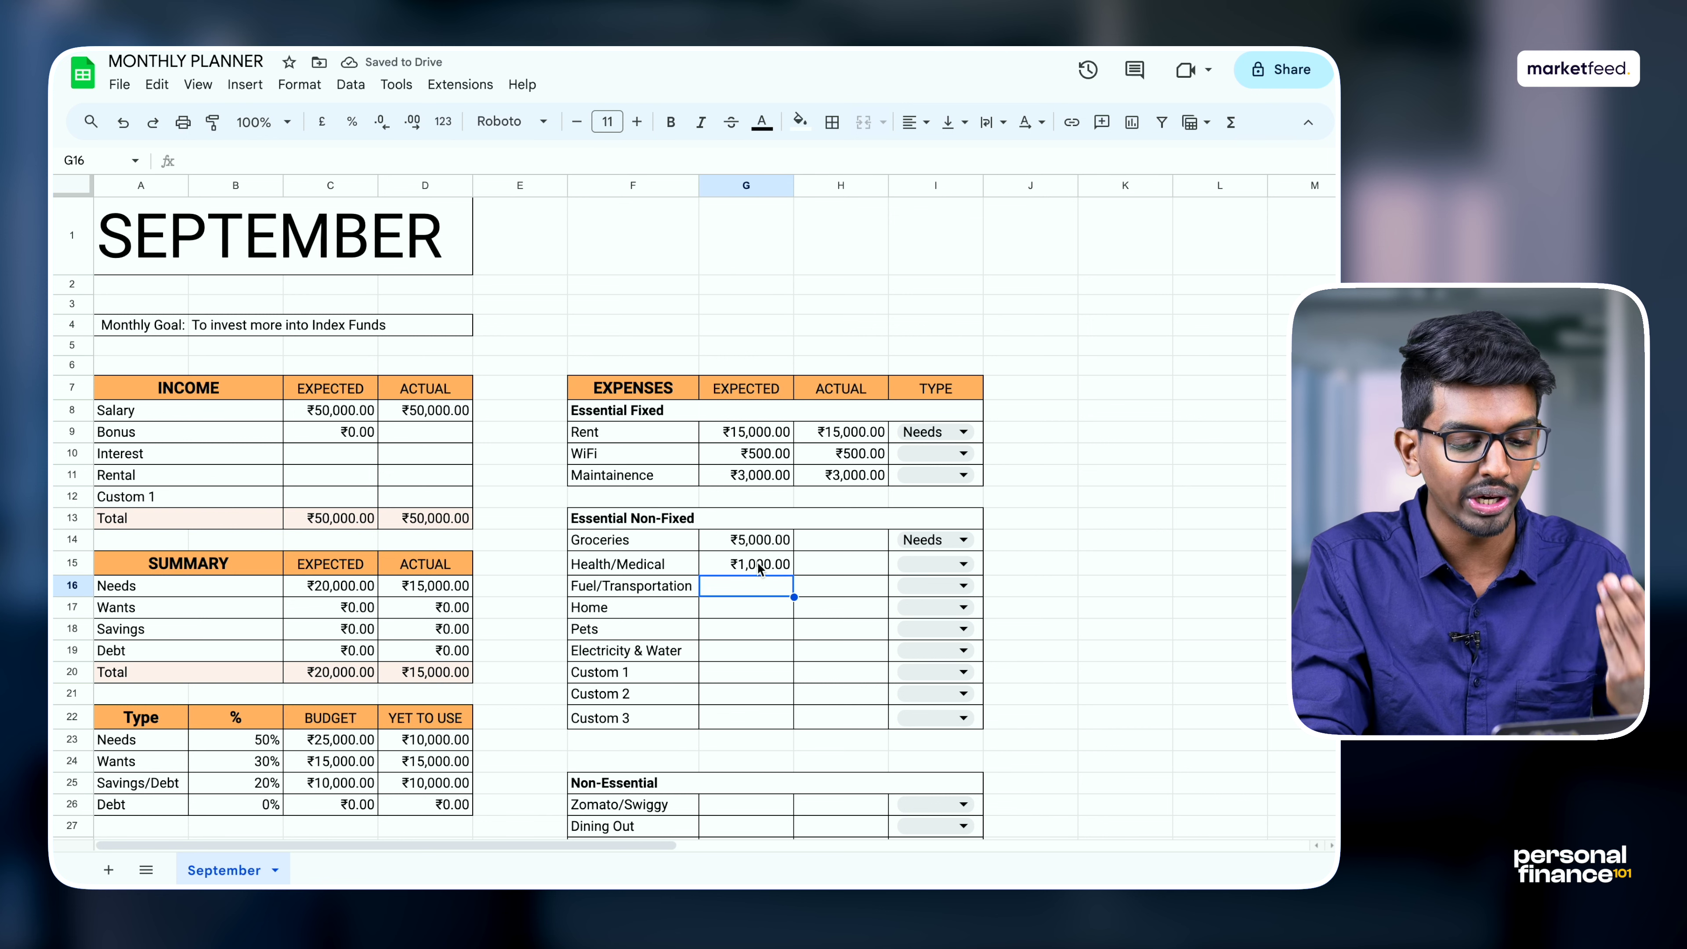
left_click_drag(757, 596, 754, 674)
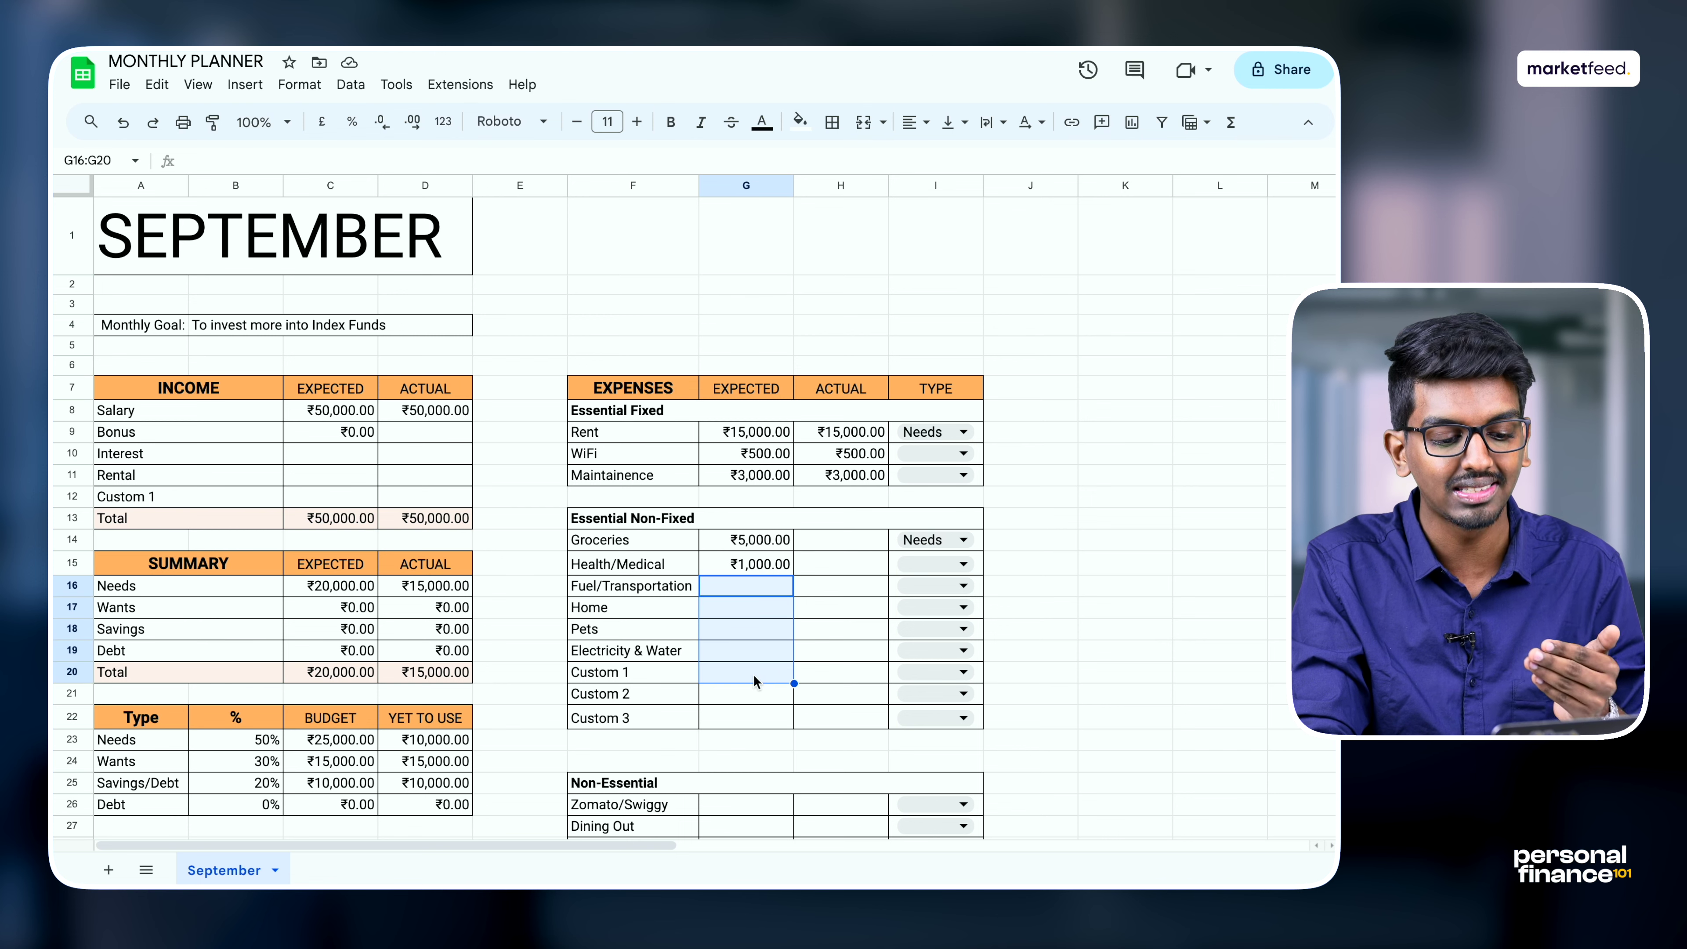
left_click_drag(630, 672, 909, 725)
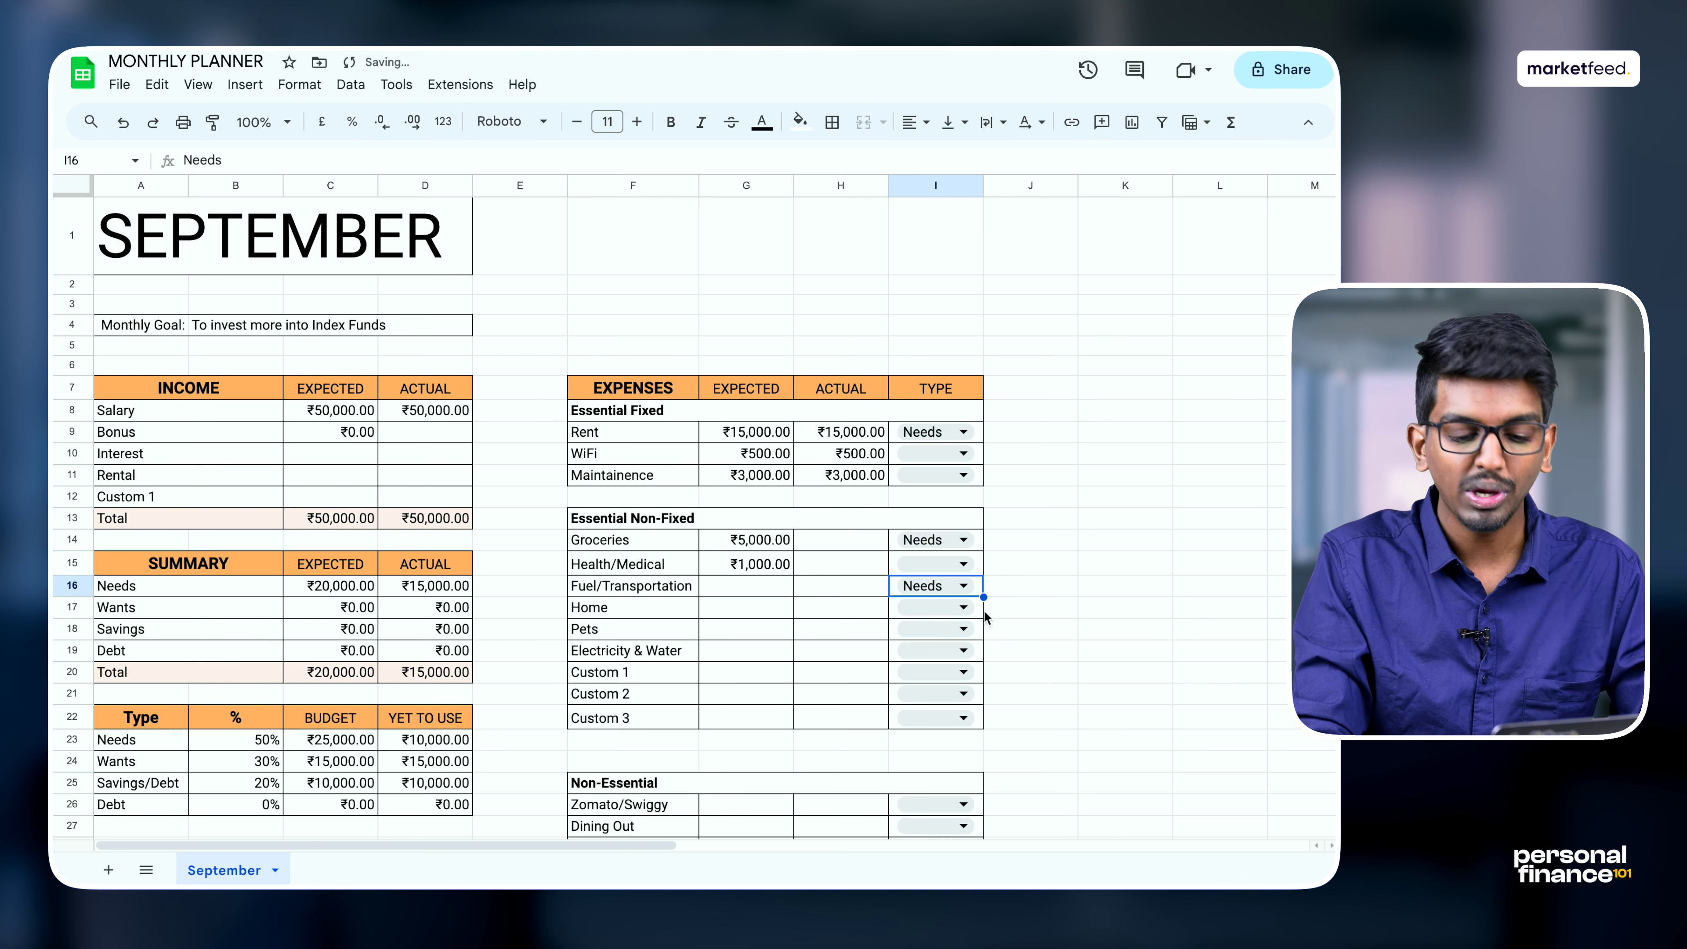
left_click(963, 564)
left_click(919, 592)
Step: Enter expected expenses of 5000 for Fuel/Transportation and 3000 for Home under Essential Non-Fixed
scroll(930, 598, "down", 1)
left_click(769, 497)
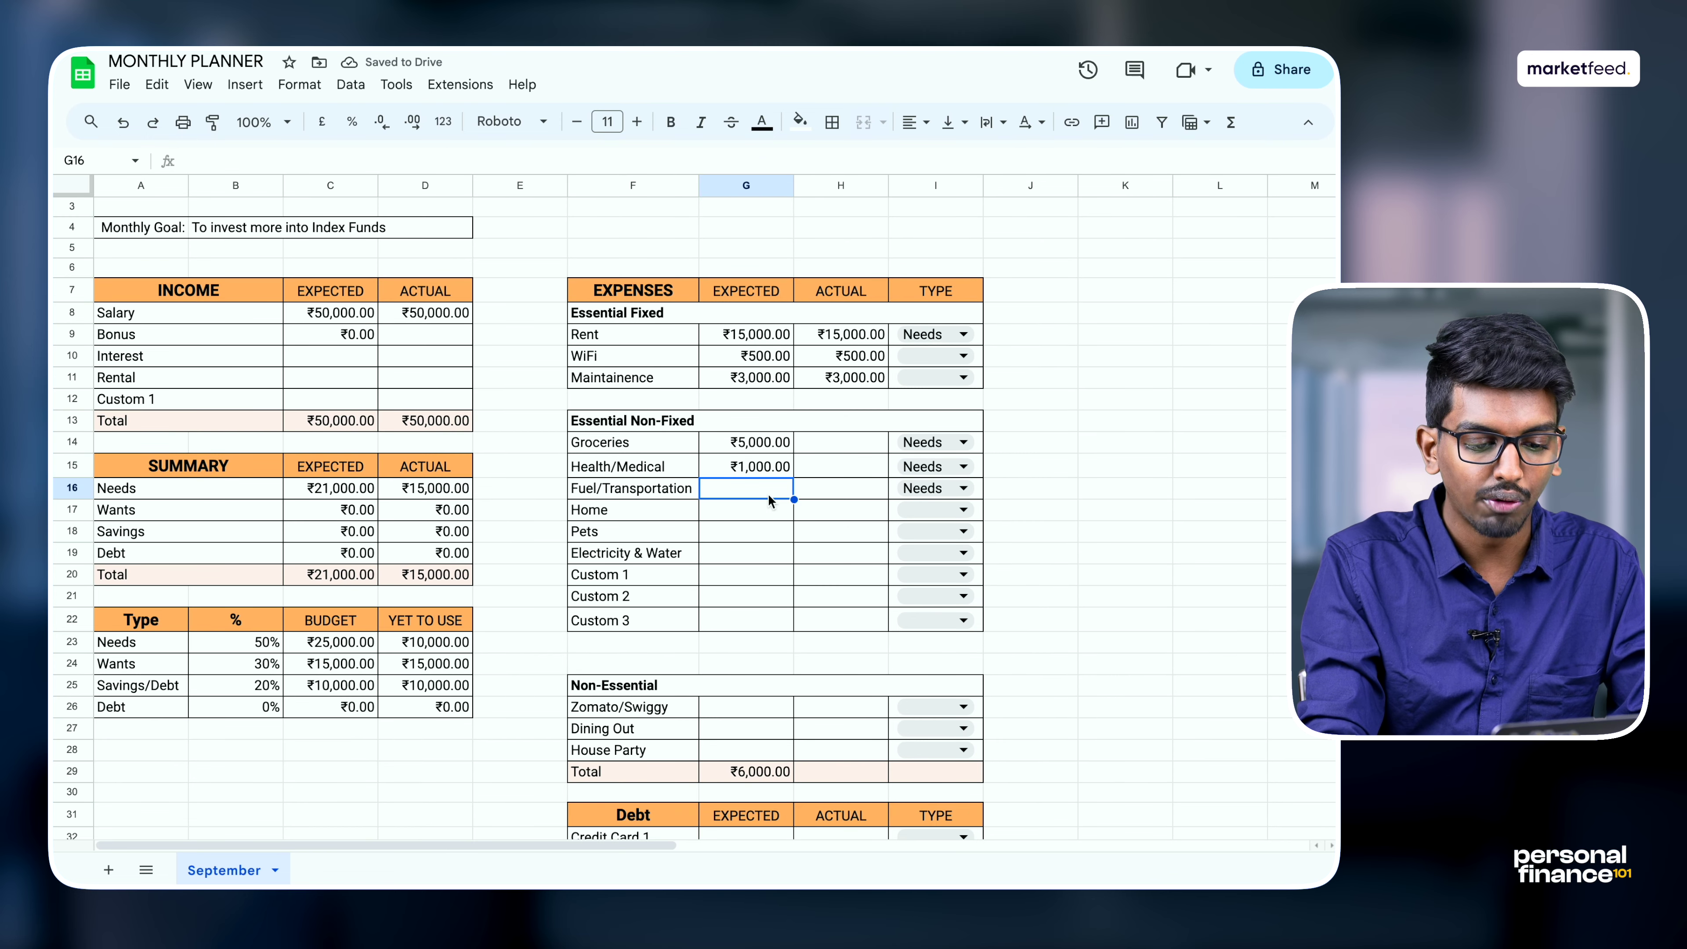
type("3")
key("BackSpace")
type("5000")
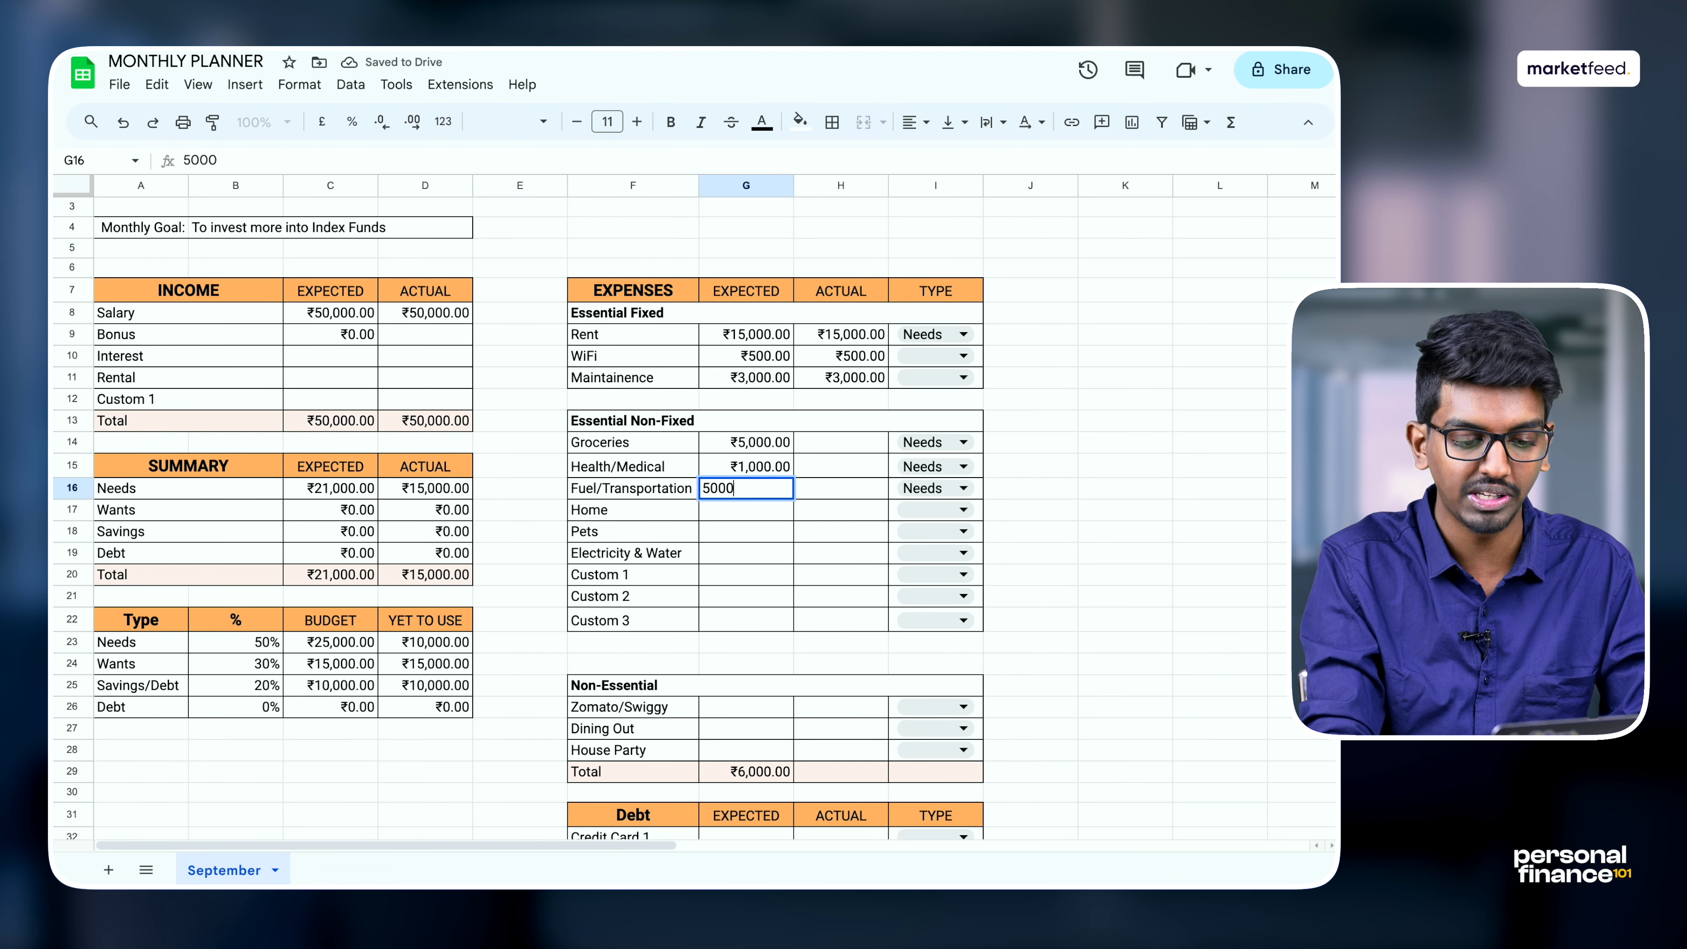
key("Return")
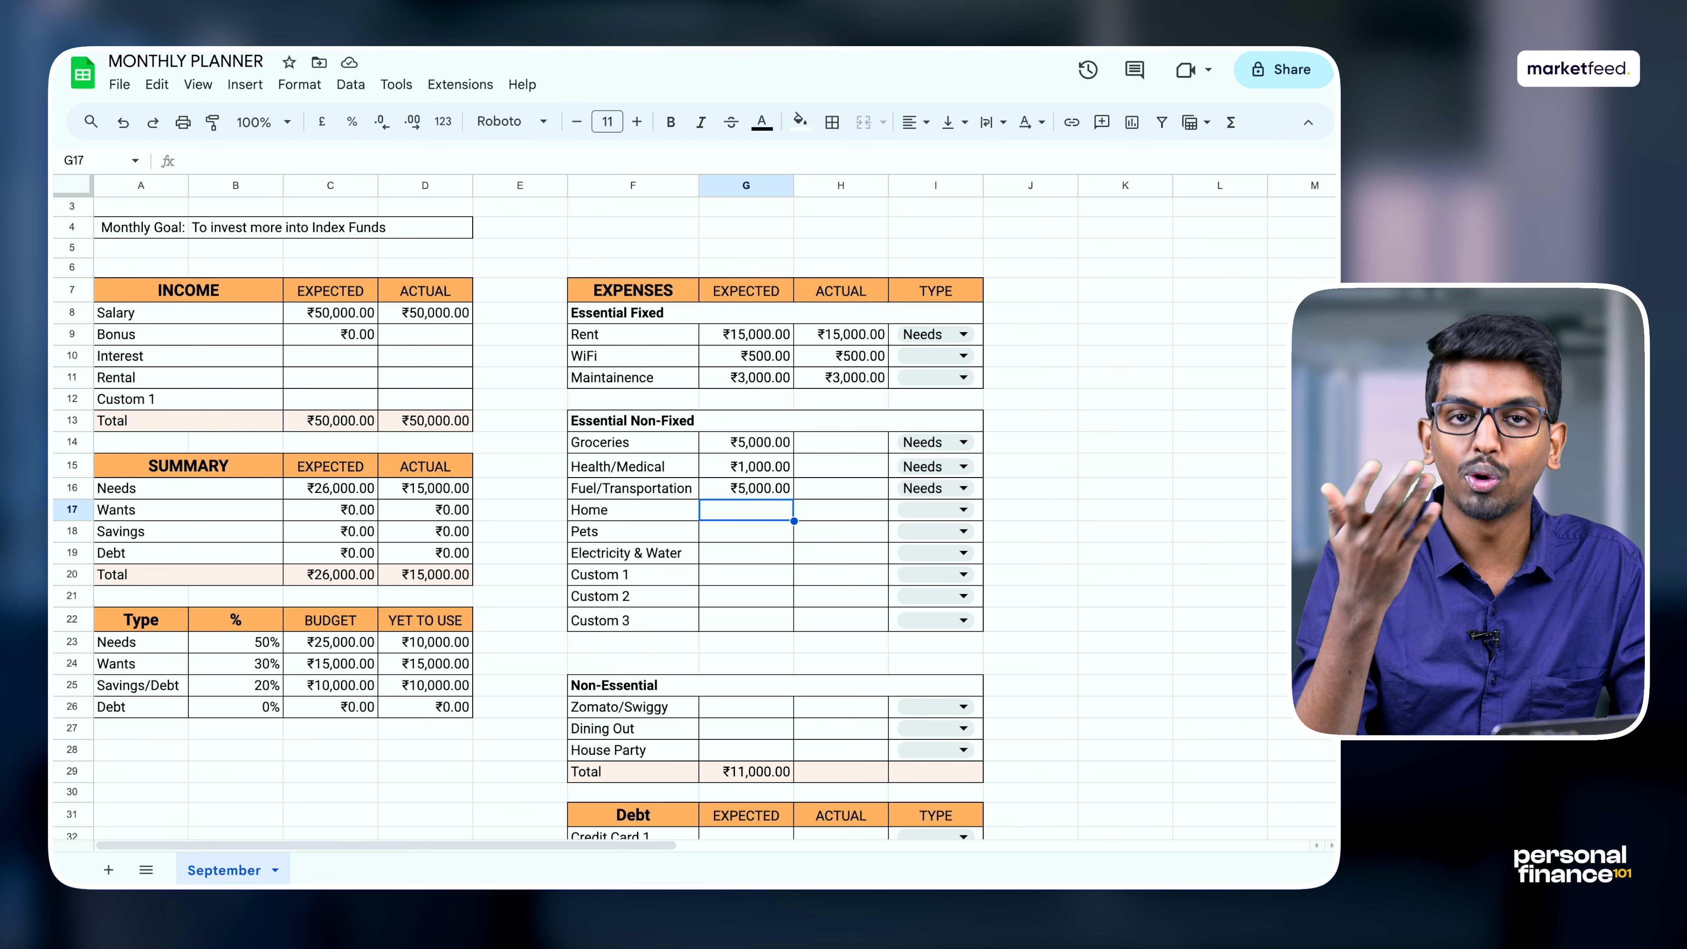
type("3000")
key("Return")
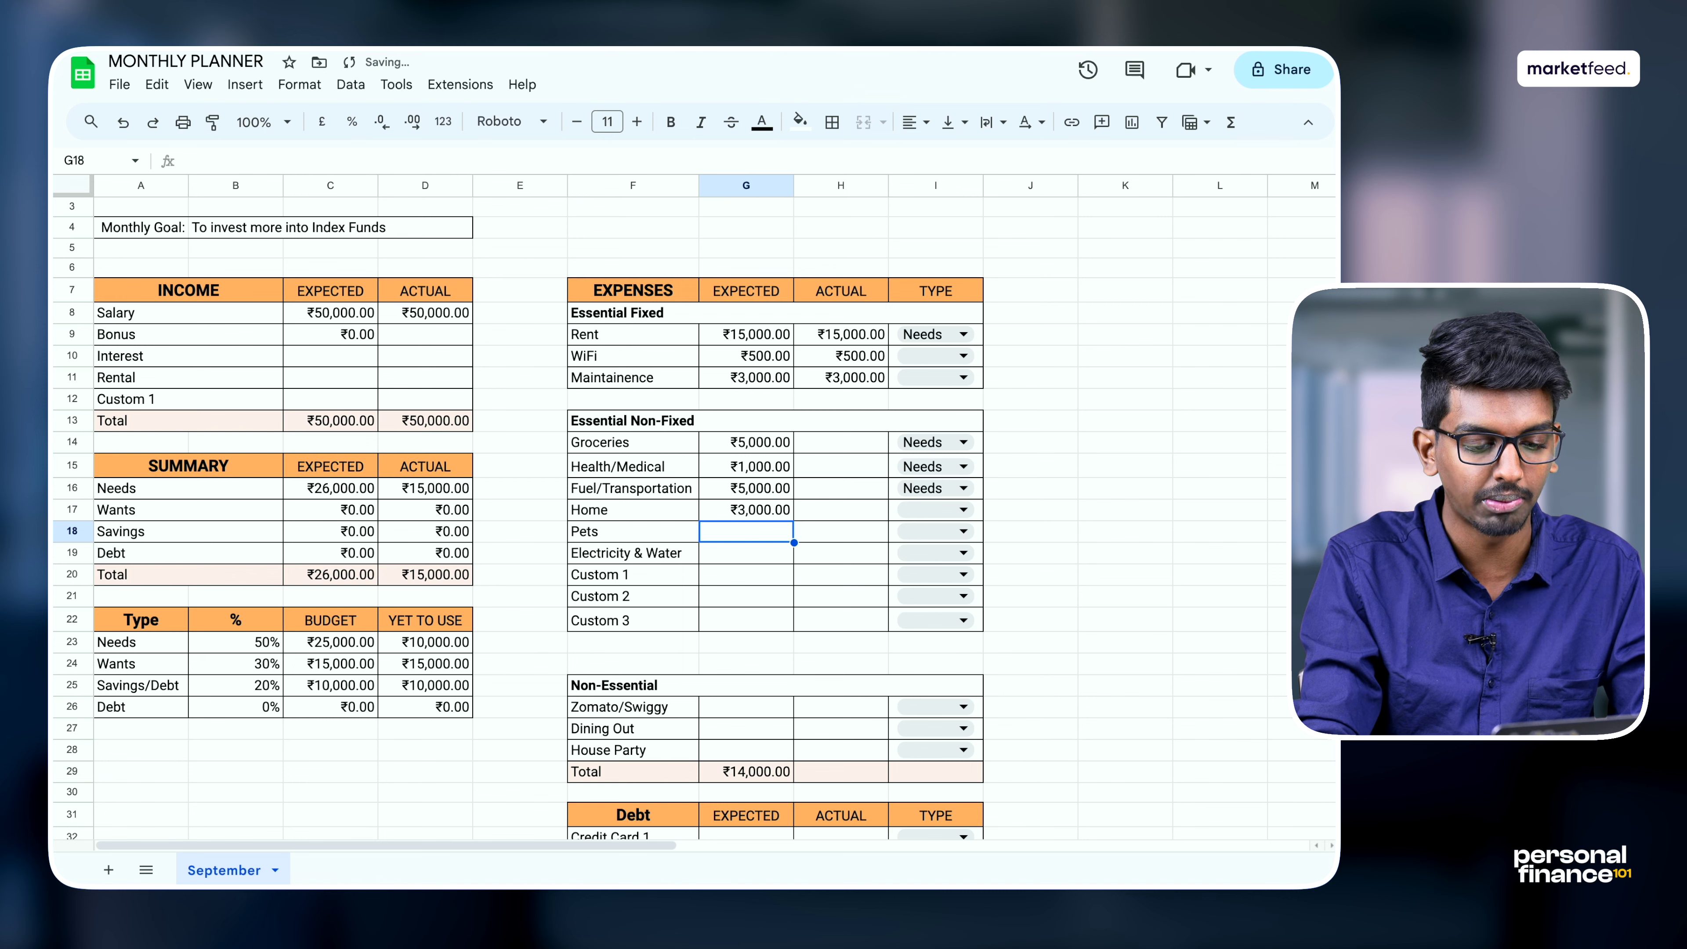
Step: Enter expected expenses of 5000 for Pets and 2000 for Electricity & Water under Essential Non-Fixed
type("5000")
key("Return")
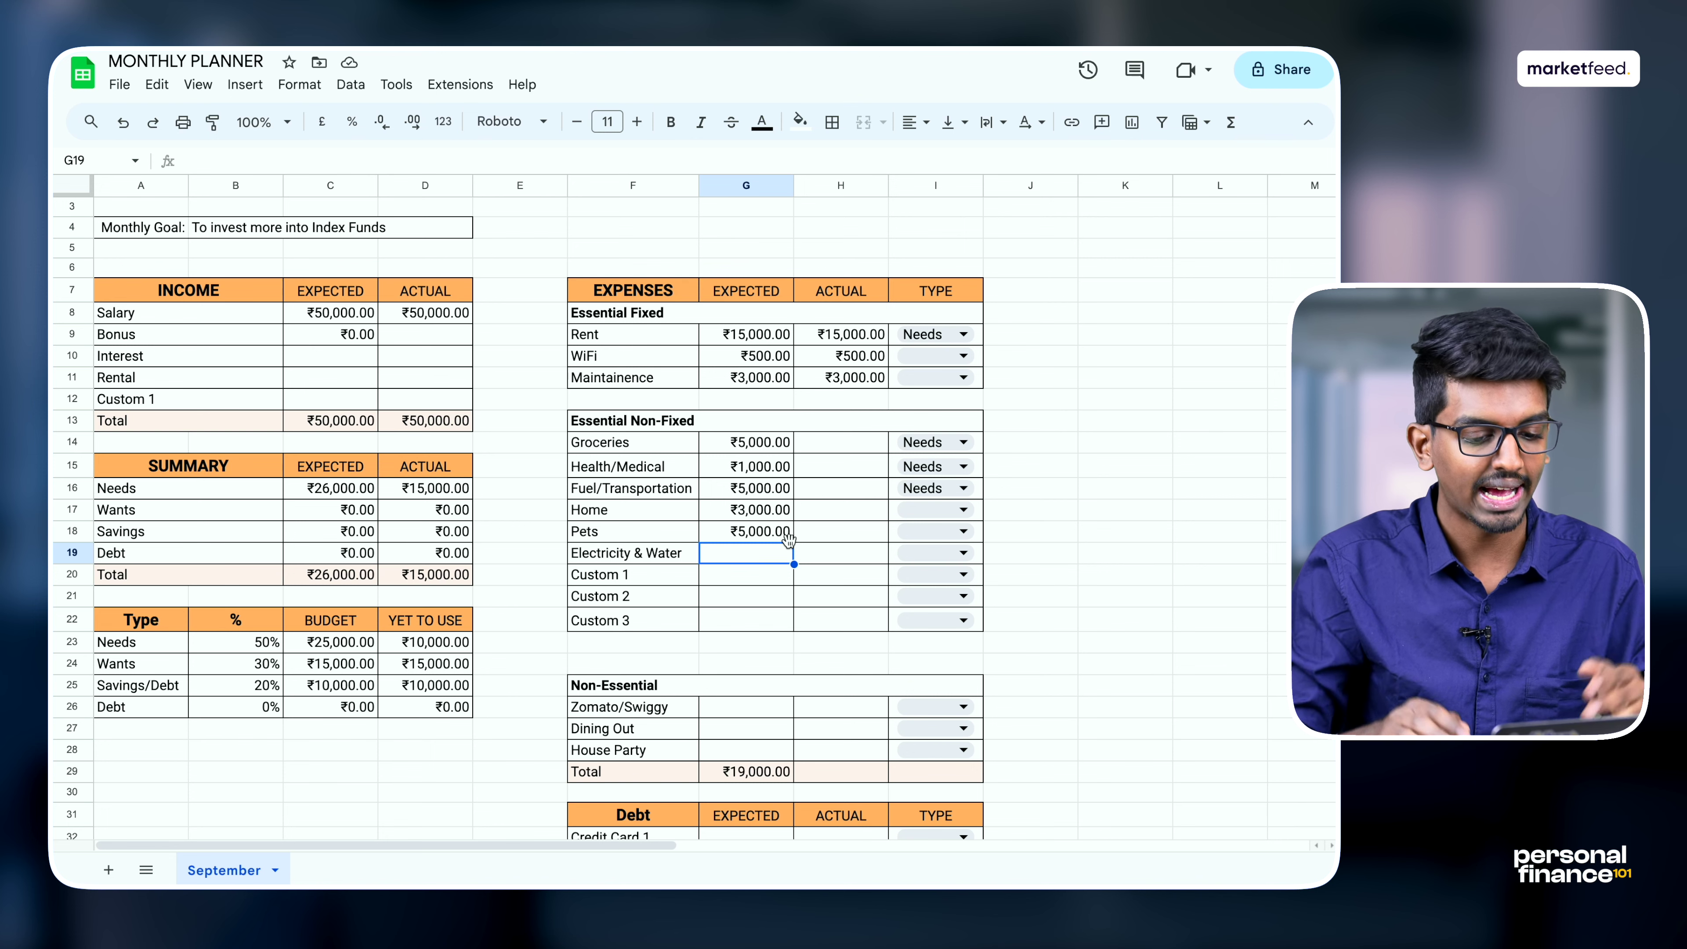
type("2000")
key("Return")
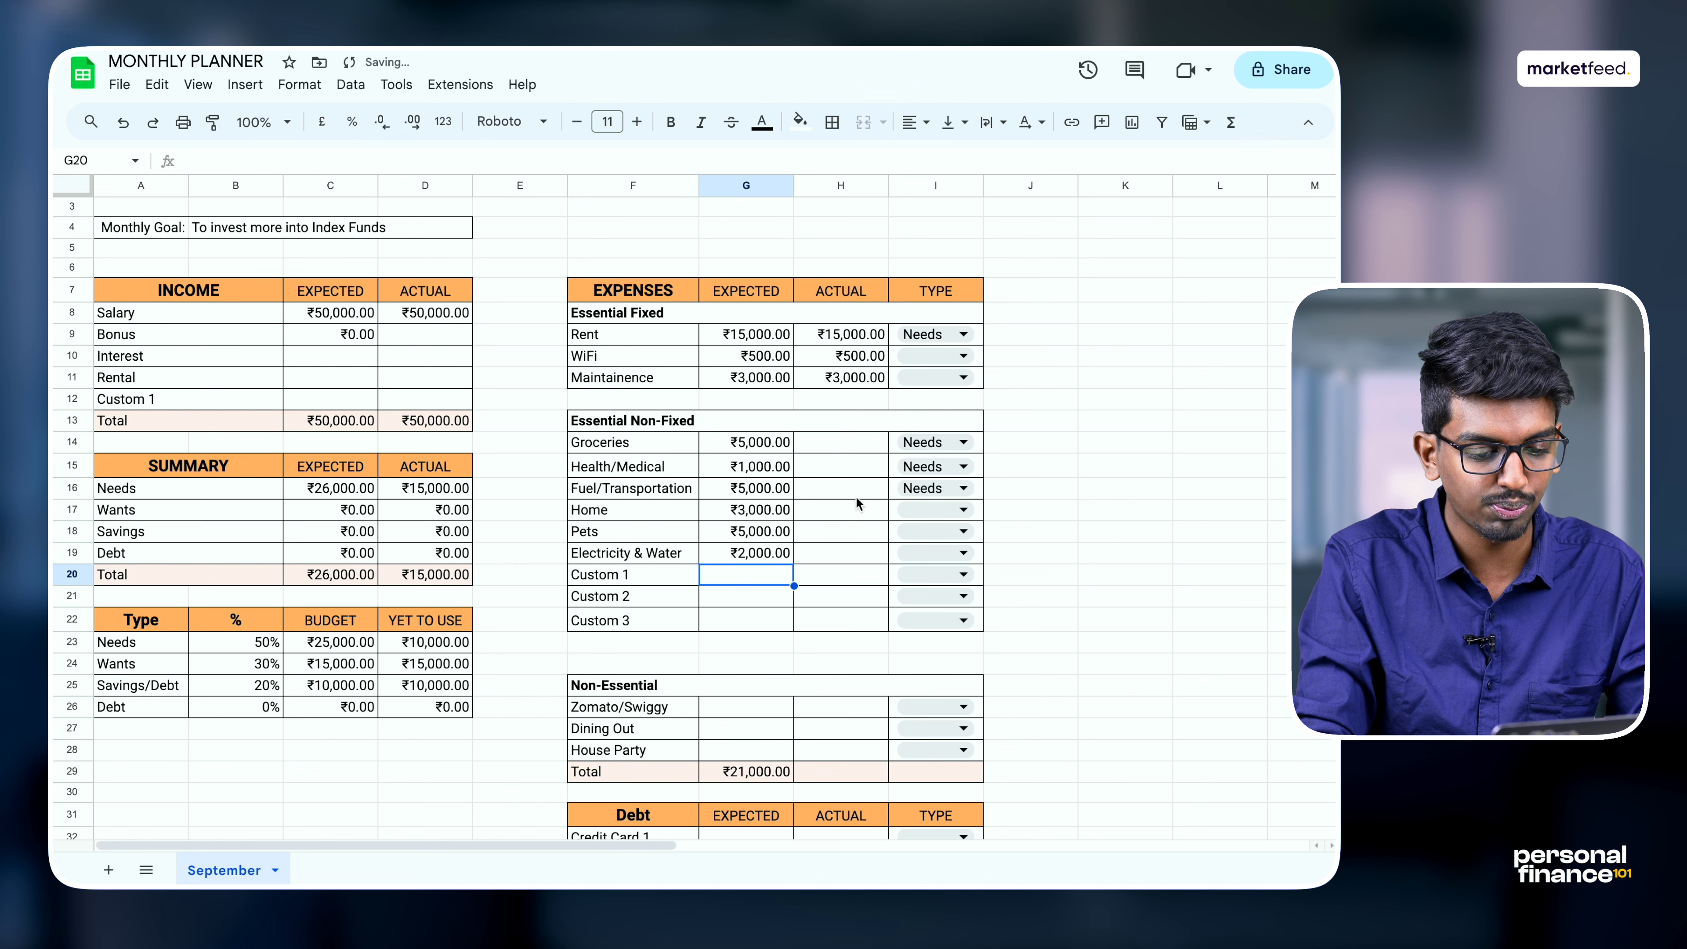
left_click_drag(846, 434, 831, 550)
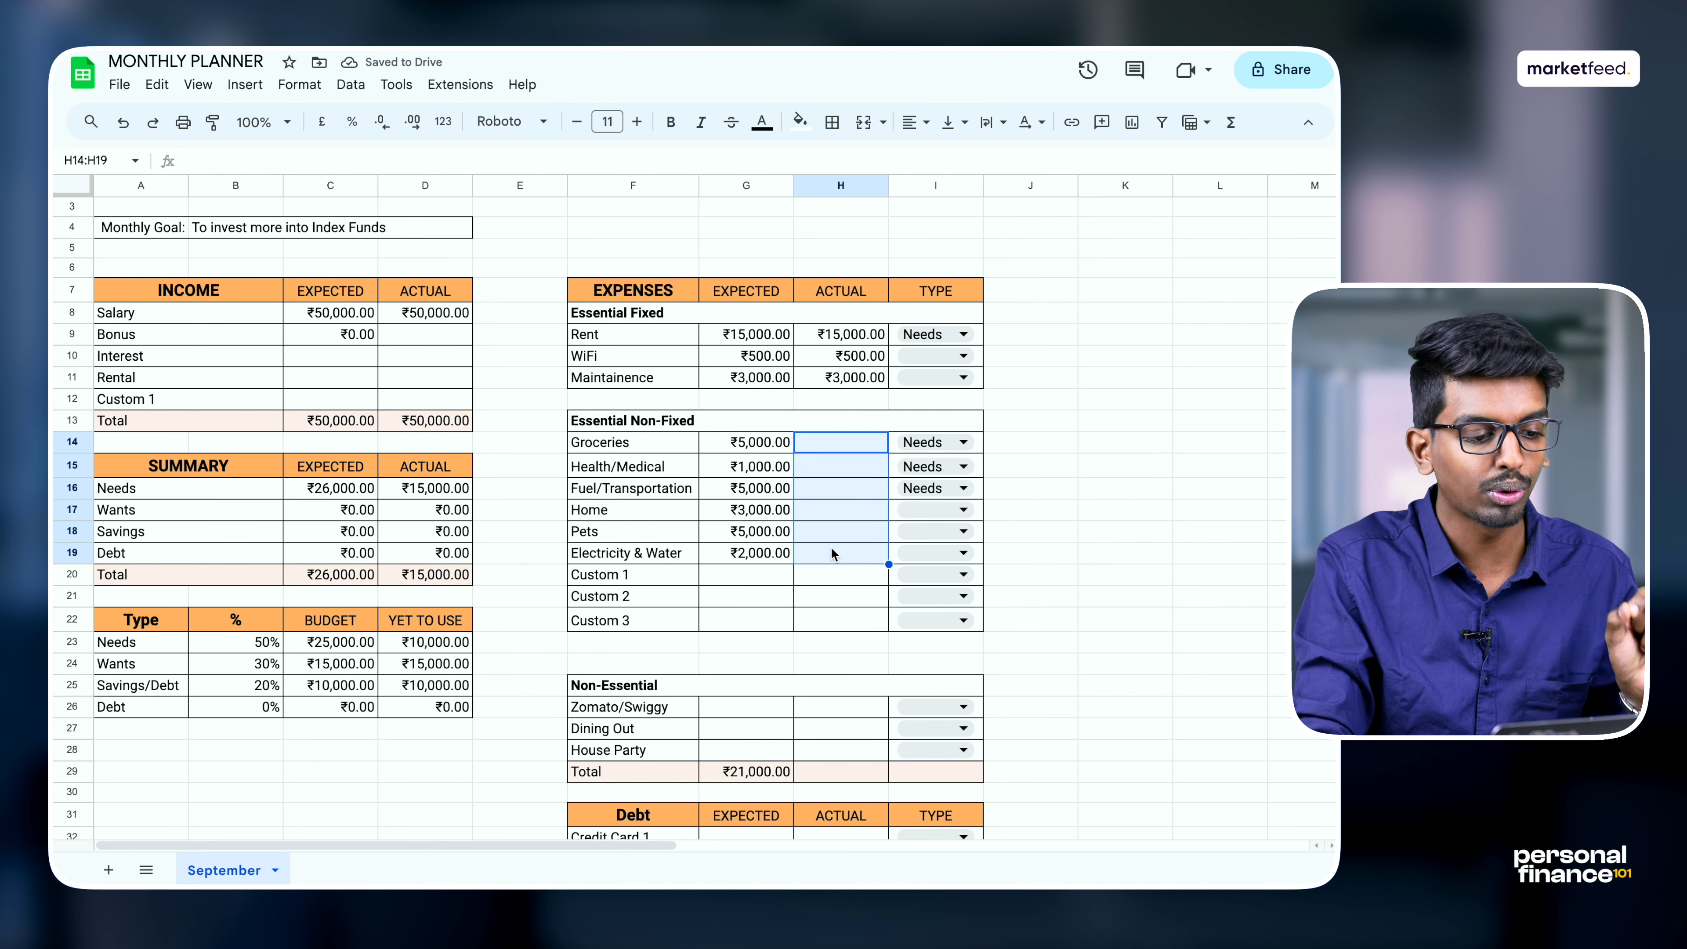
scroll(403, 363, "up", 2)
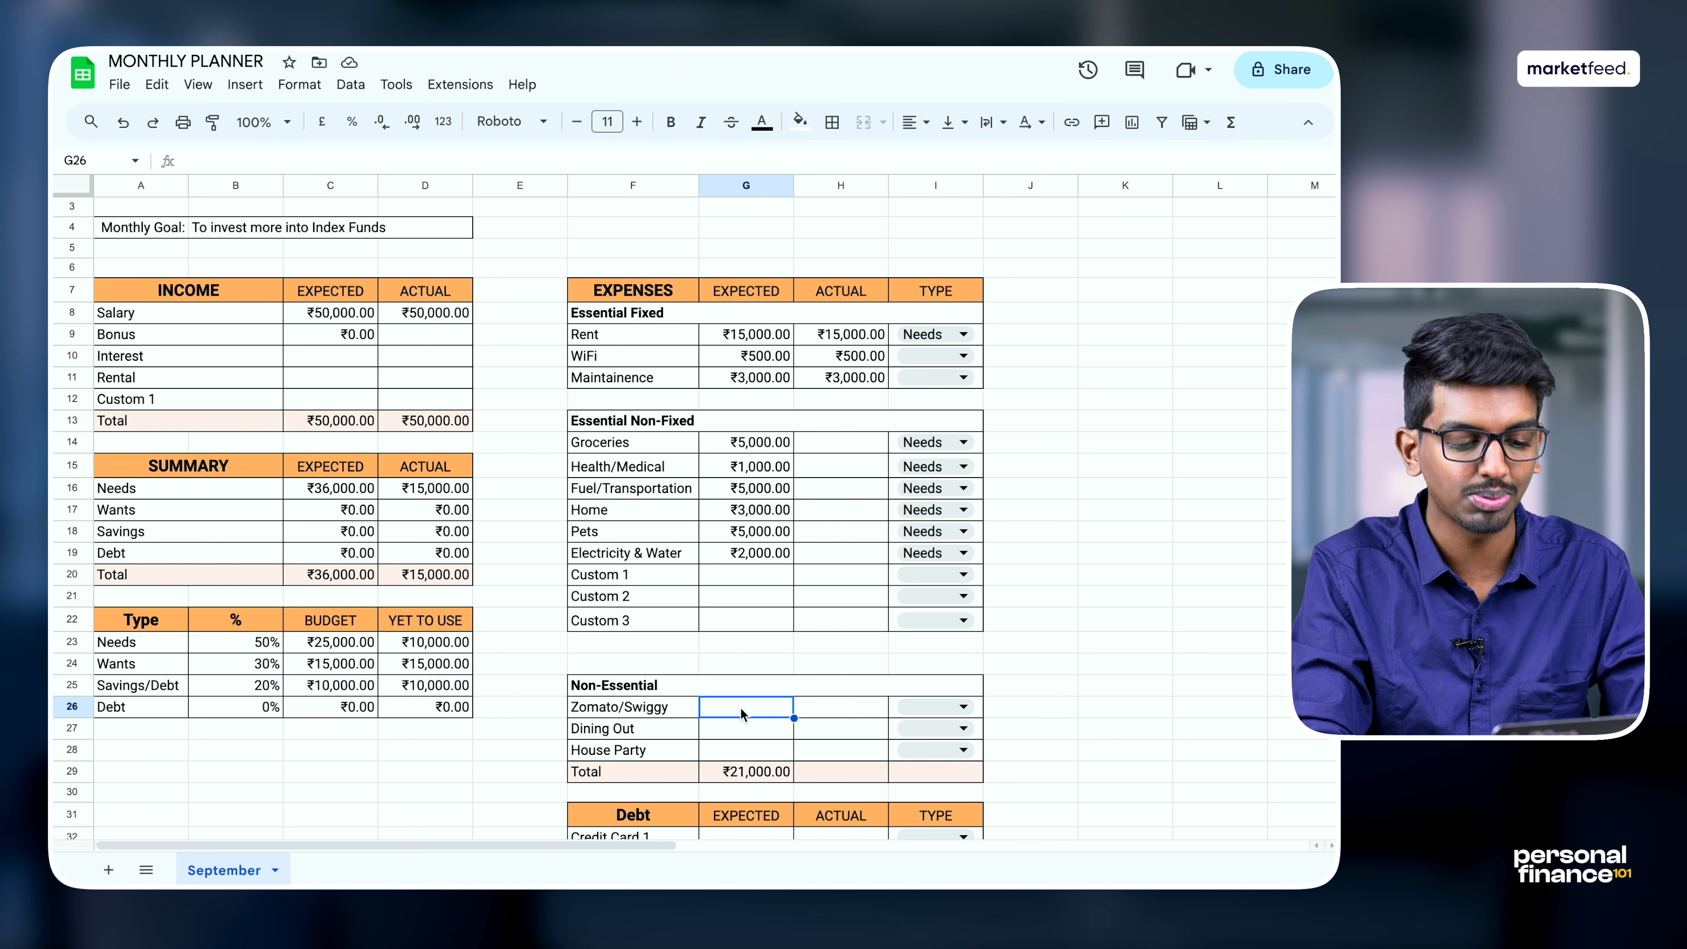
Step: Enter 3000 as the expected and 5000 as the actual Zomato/Swiggy expense under Non-Essential
type("3000")
key("Return")
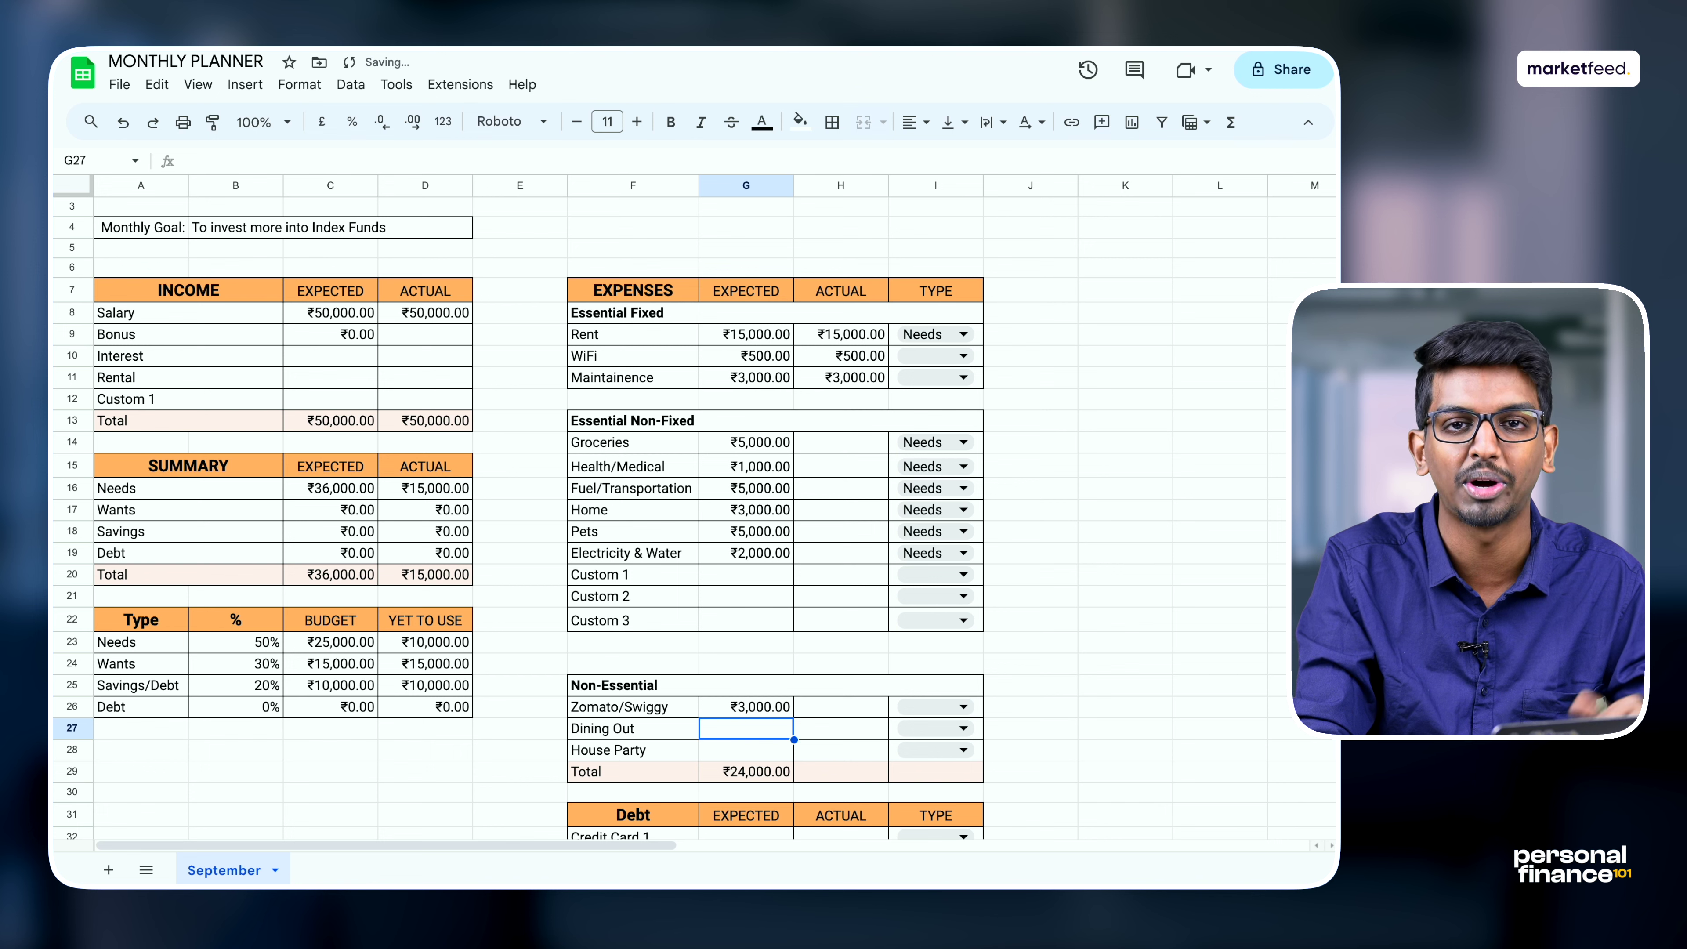
key("Up")
key("Right")
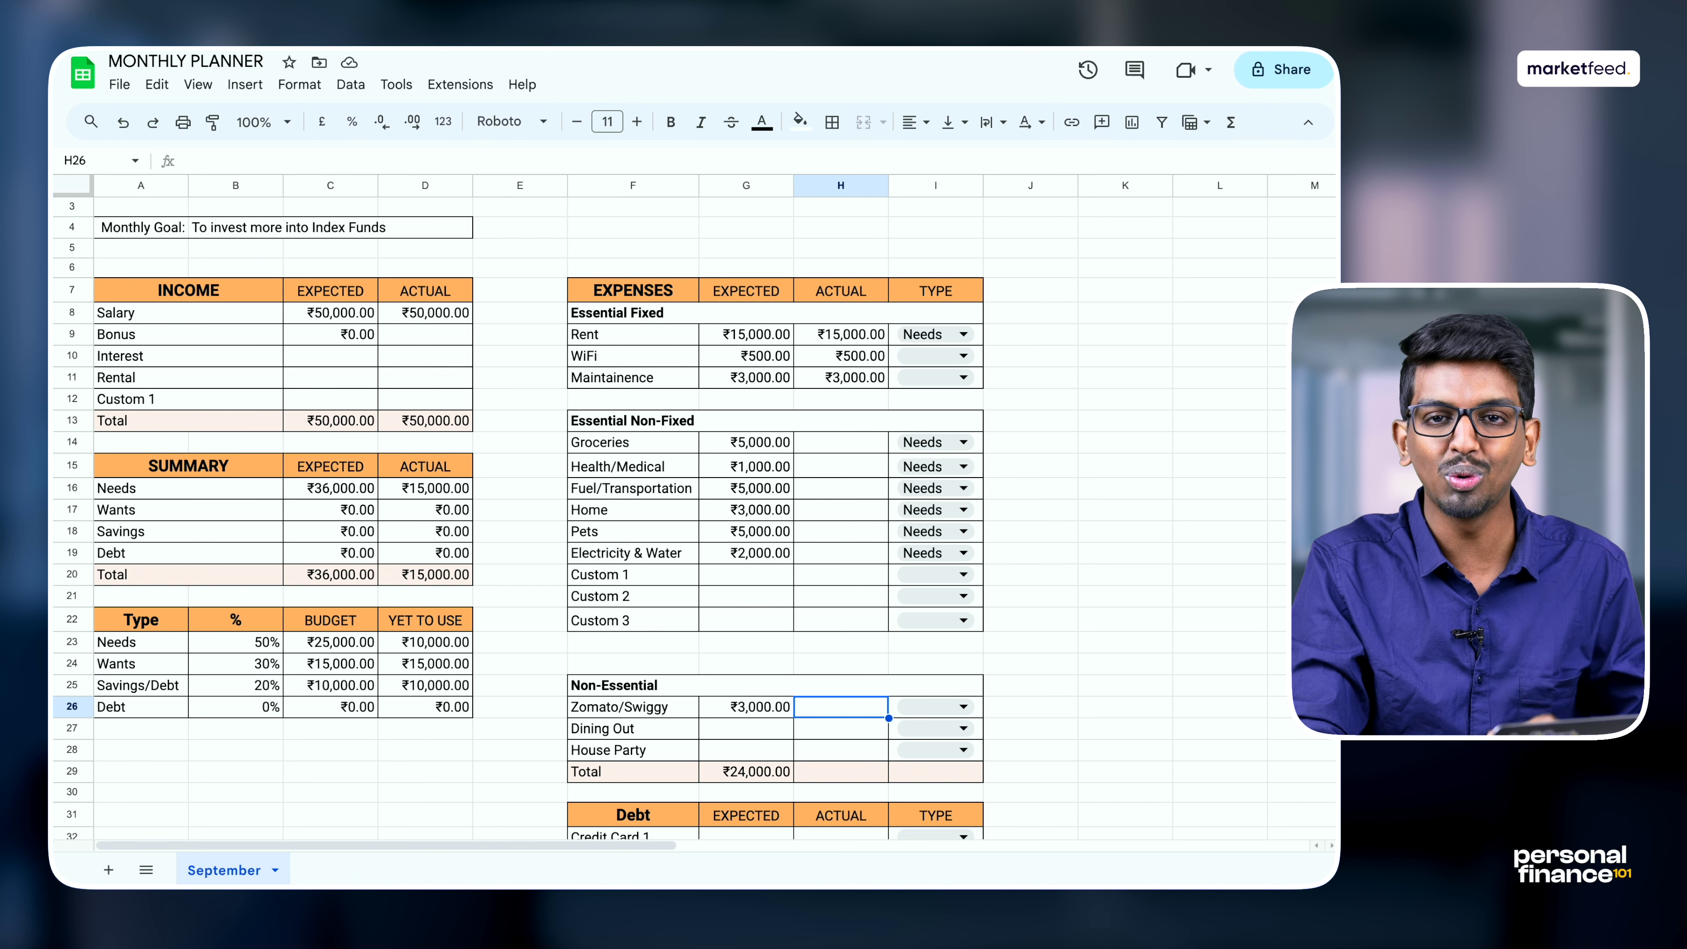
type("5000")
key("Return")
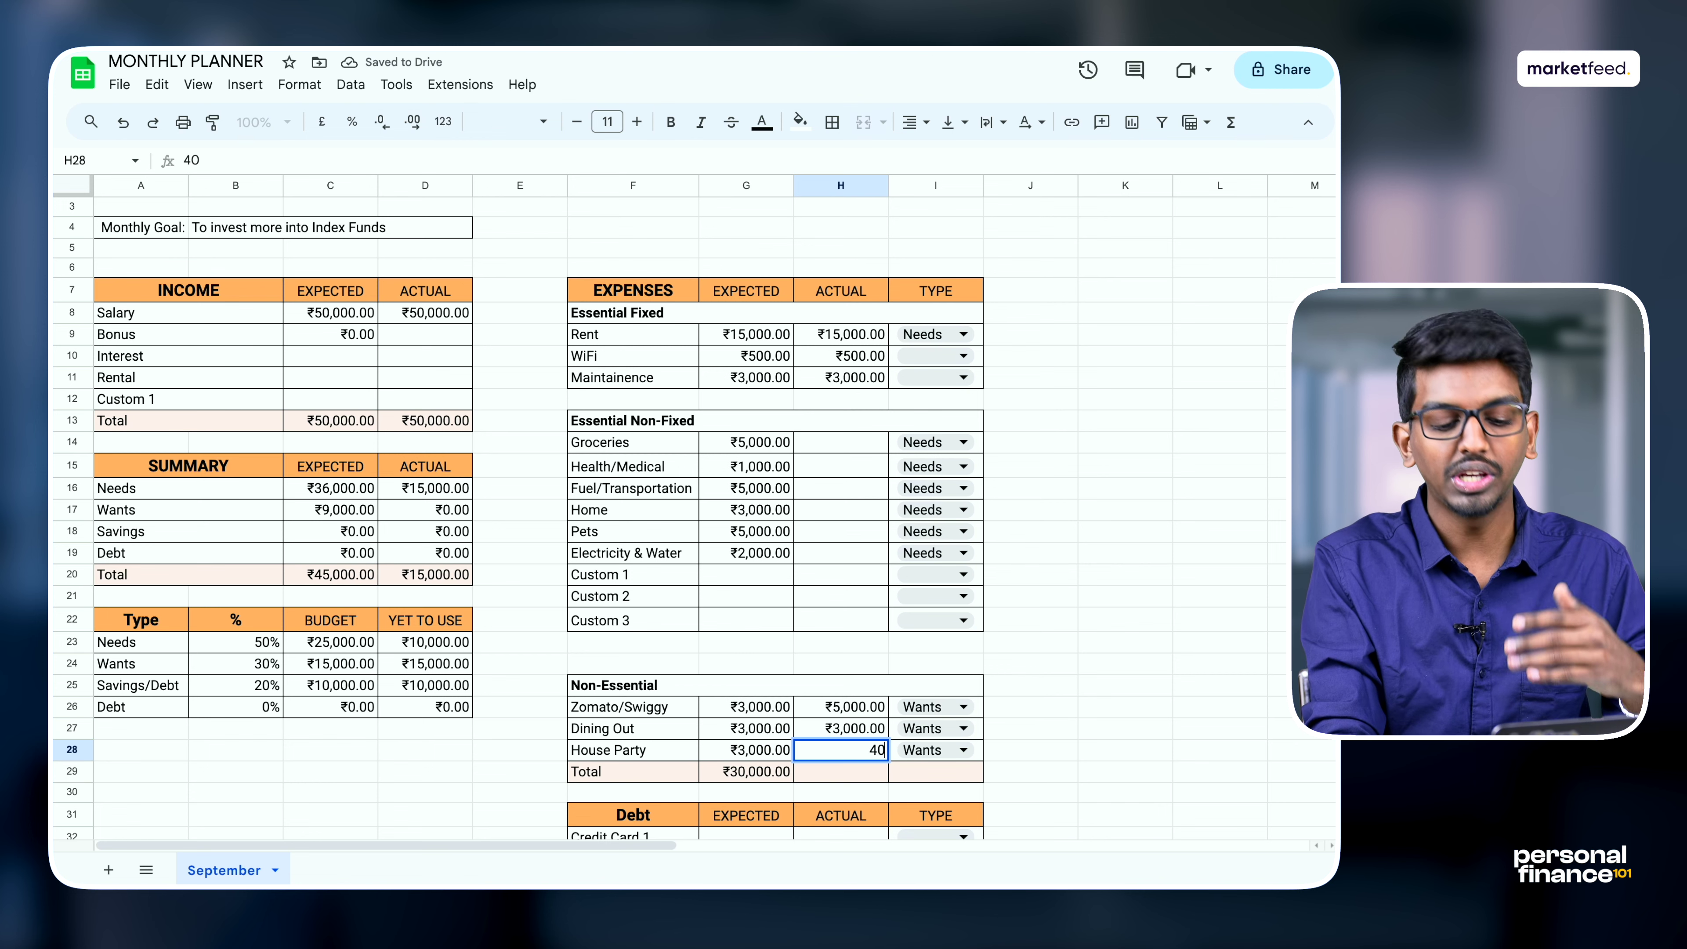
Step: Enter 4000 as the actual House Party expense under Non-Essential
type("000")
key("Return")
left_click_drag(858, 744, 649, 751)
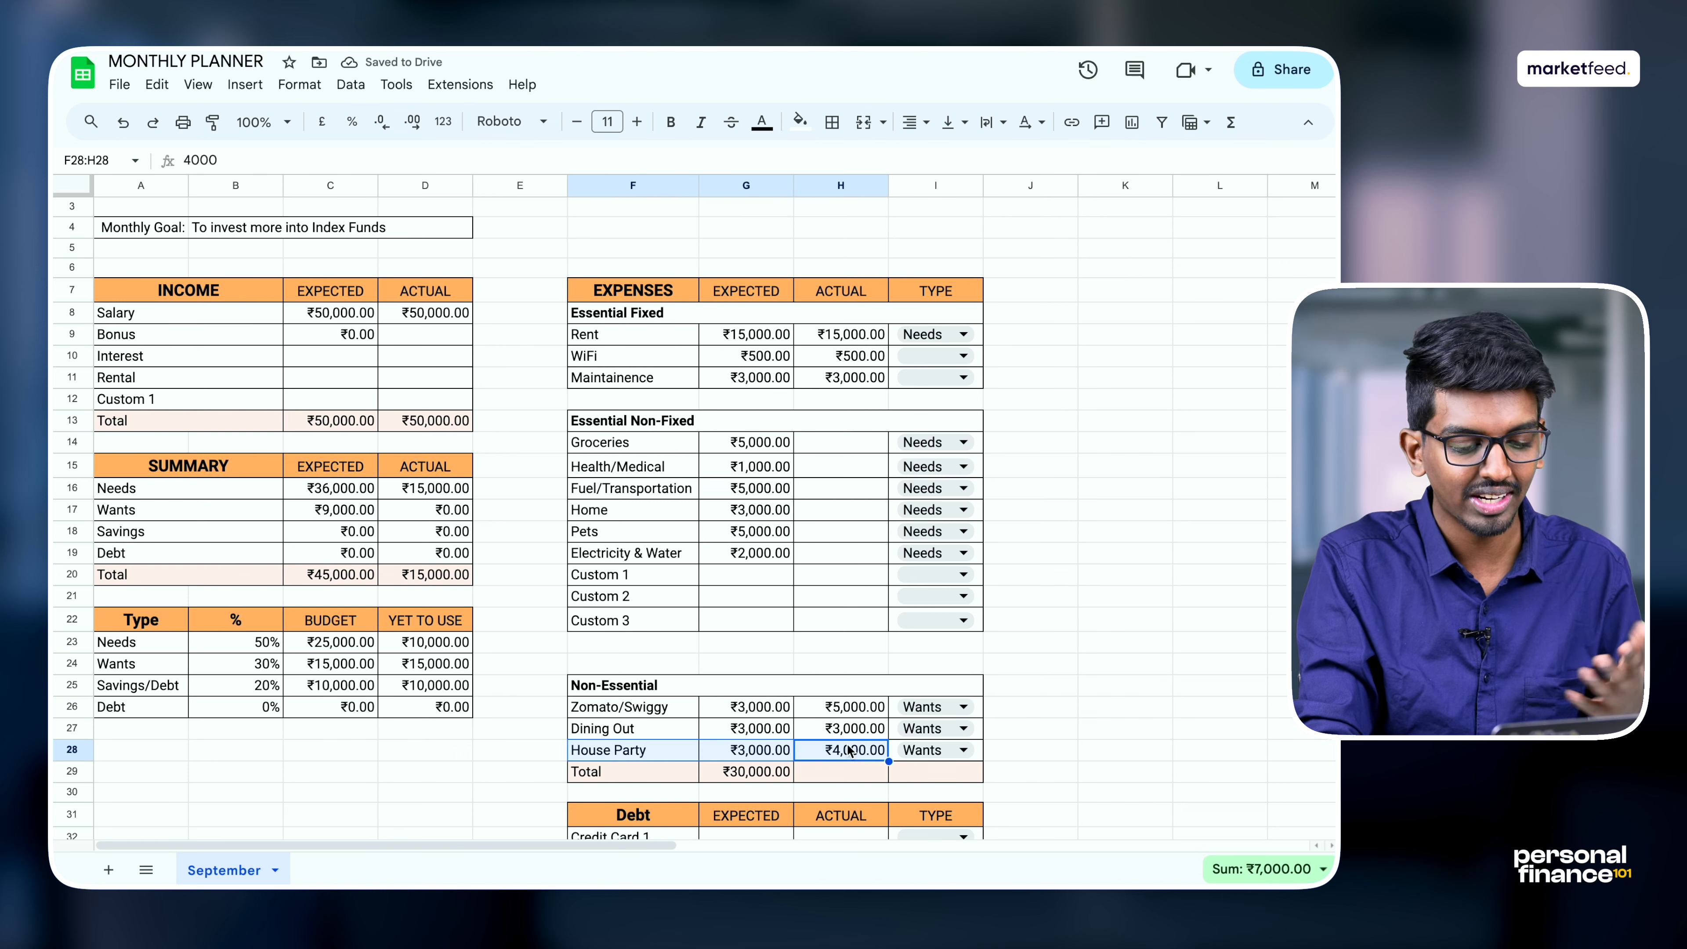
Step: Try classifying the Zomato/Swiggy expense as Needs and undo that change
left_click_drag(963, 707, 944, 780)
left_click(1026, 736)
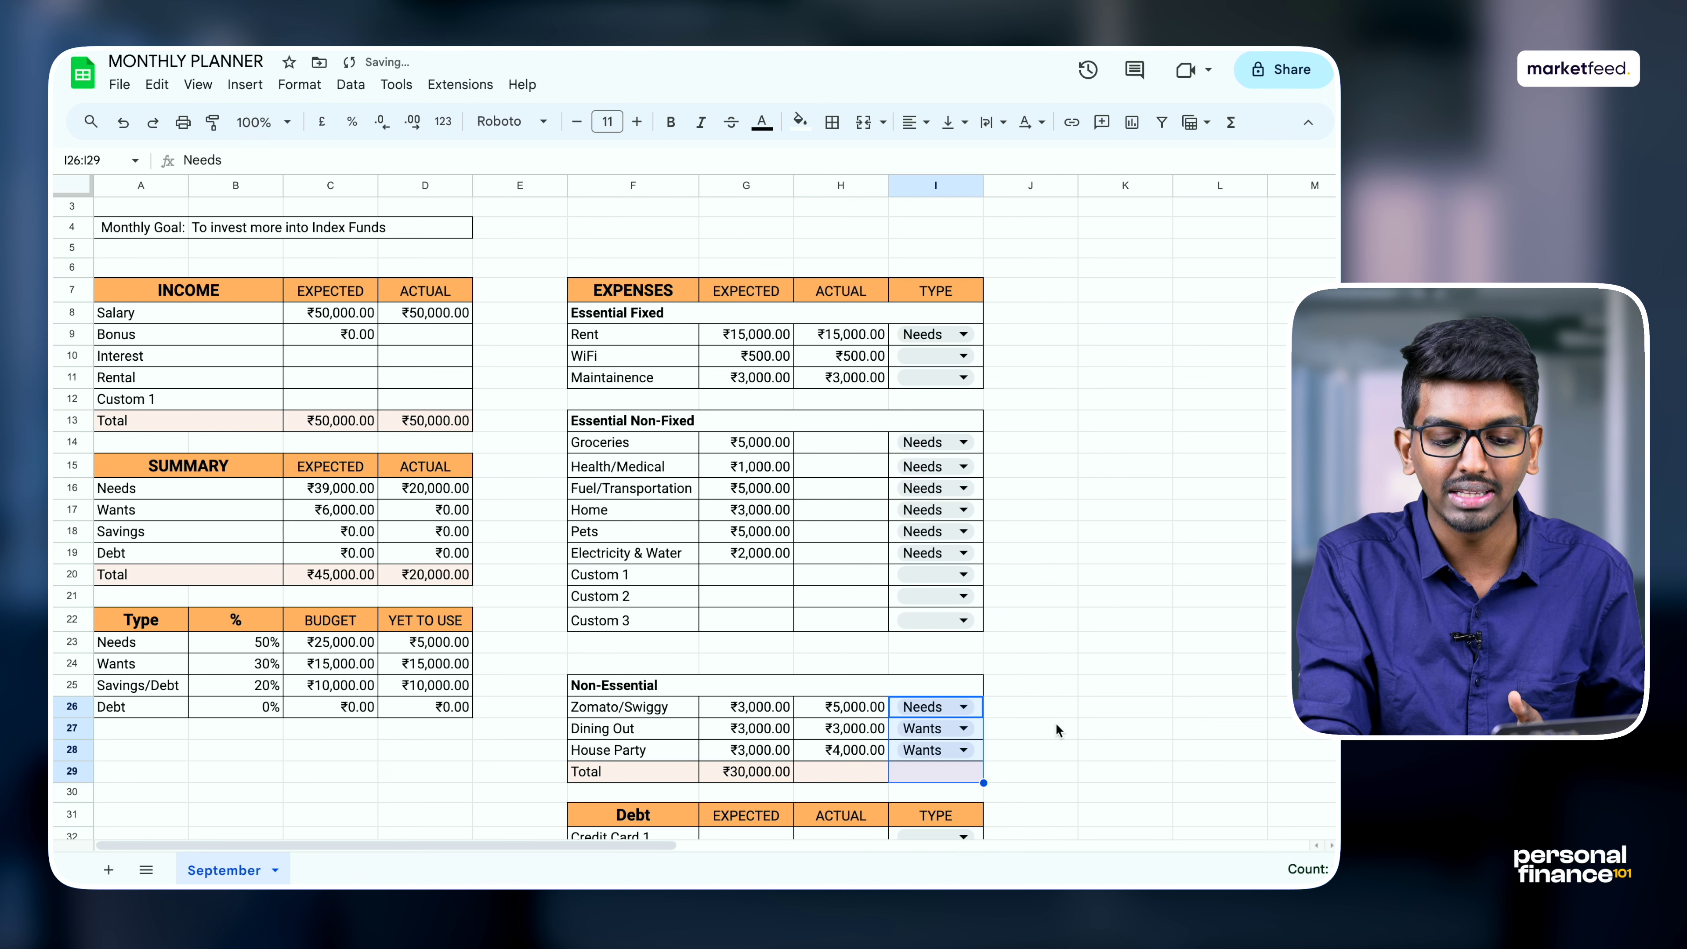
key("ctrl+z")
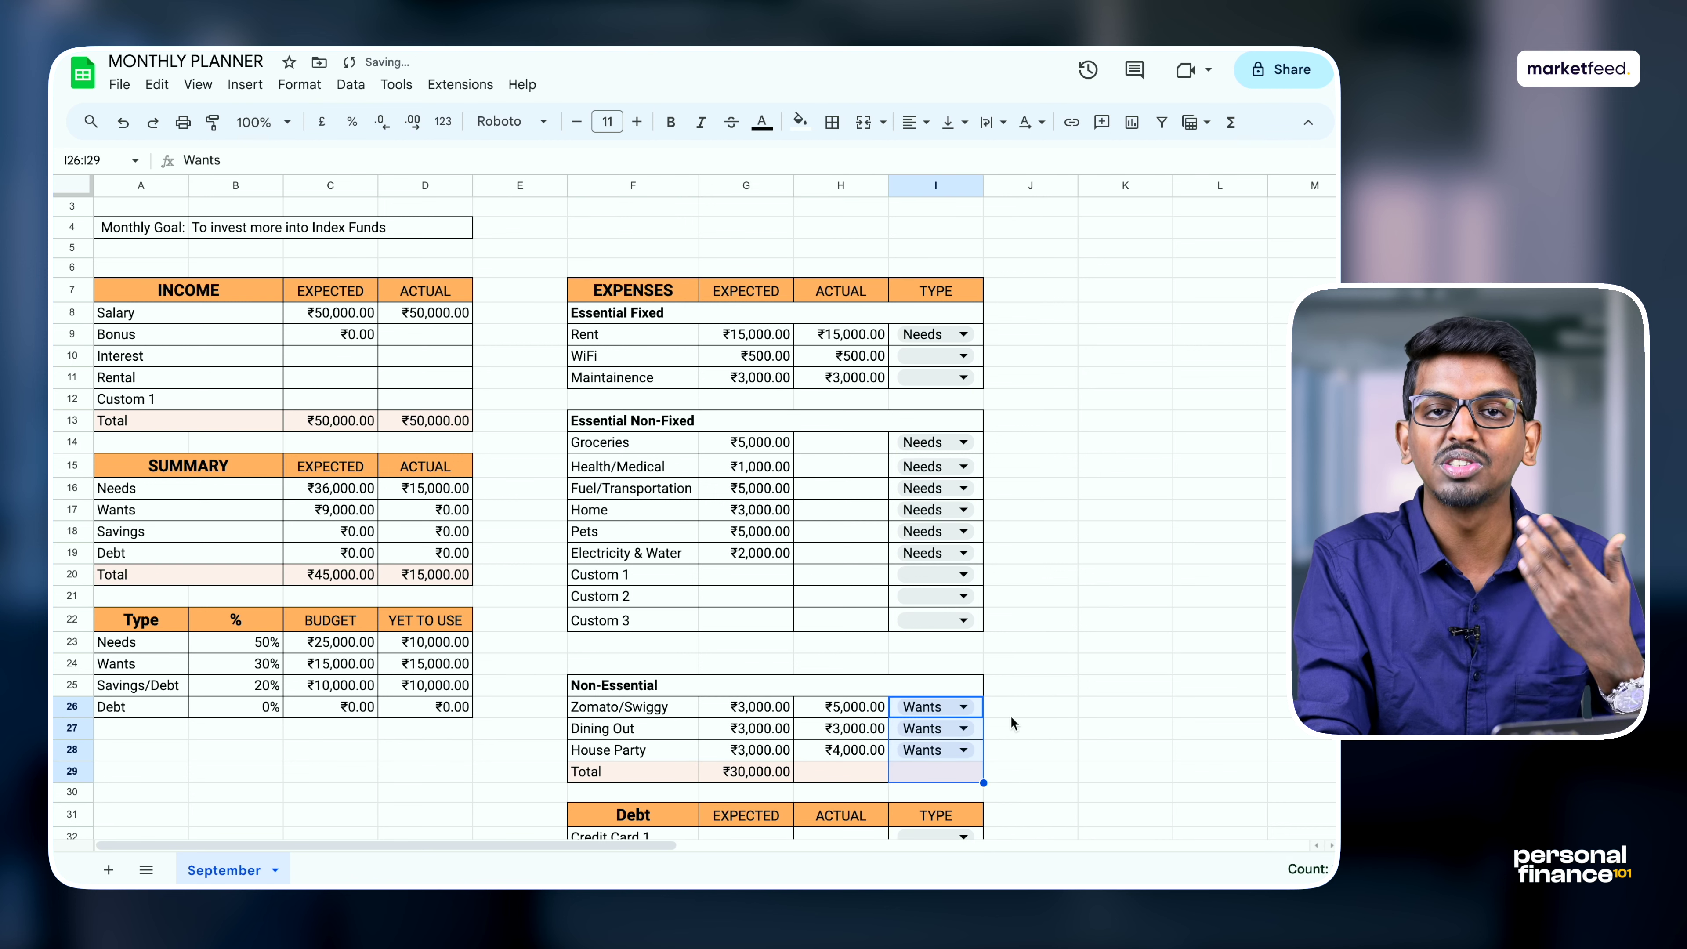
left_click(1011, 717)
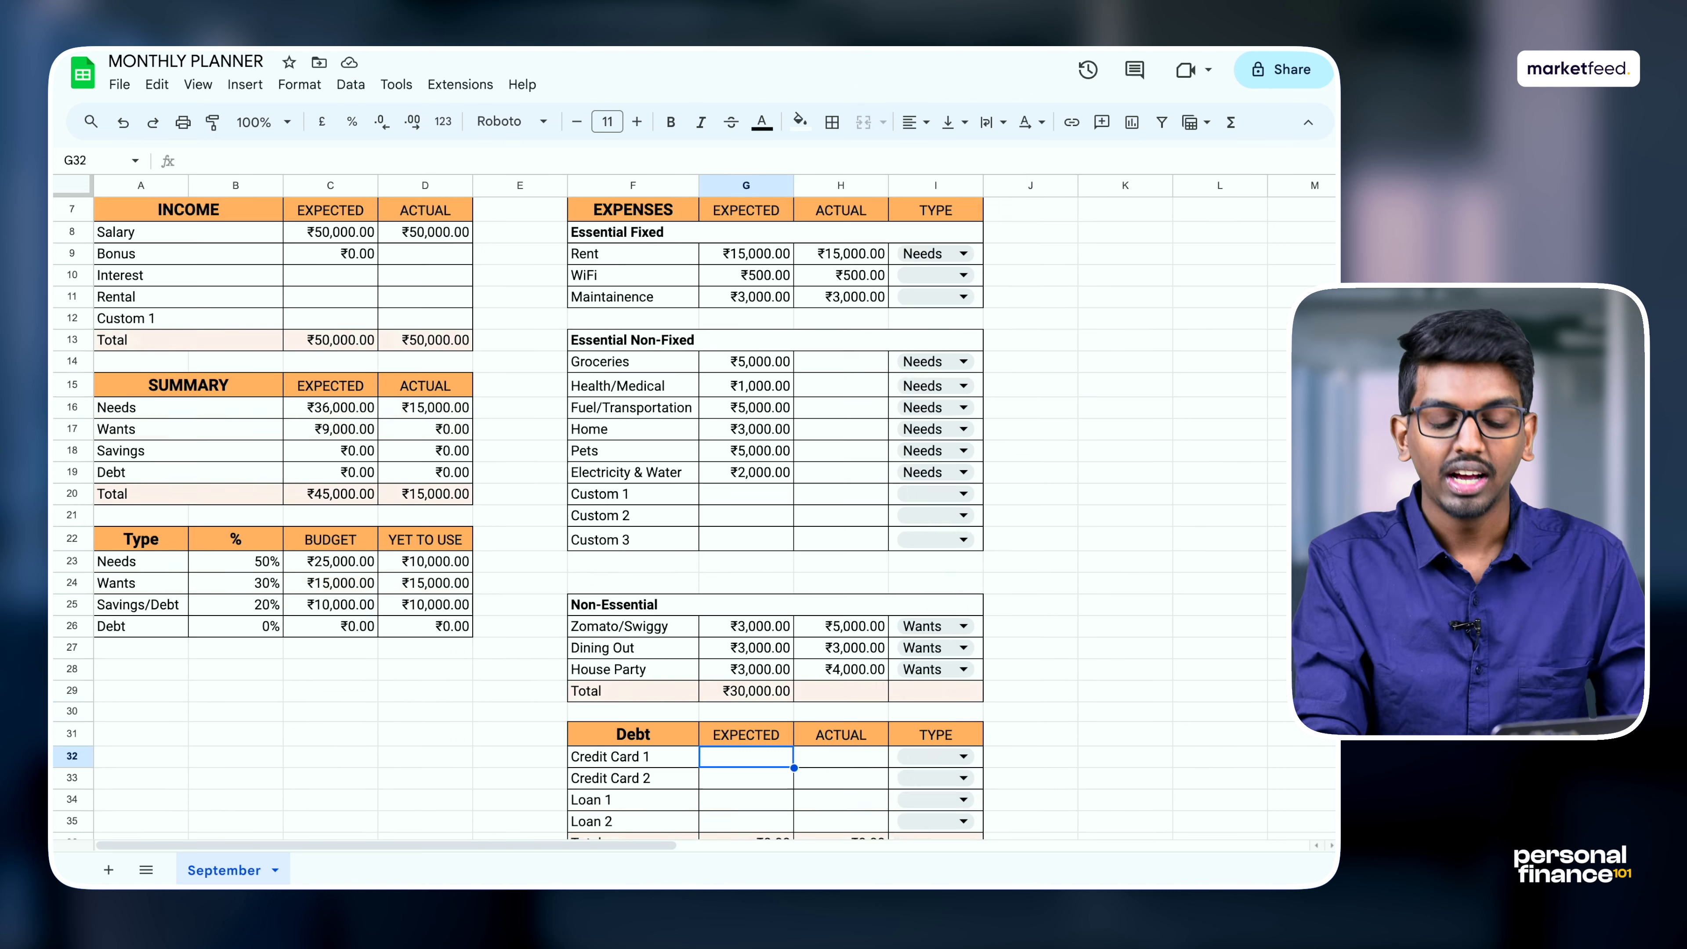
Step: Examine the credit card and loan rows of the Debt table and the type options for Loan 1
scroll(659, 518, "down", 2)
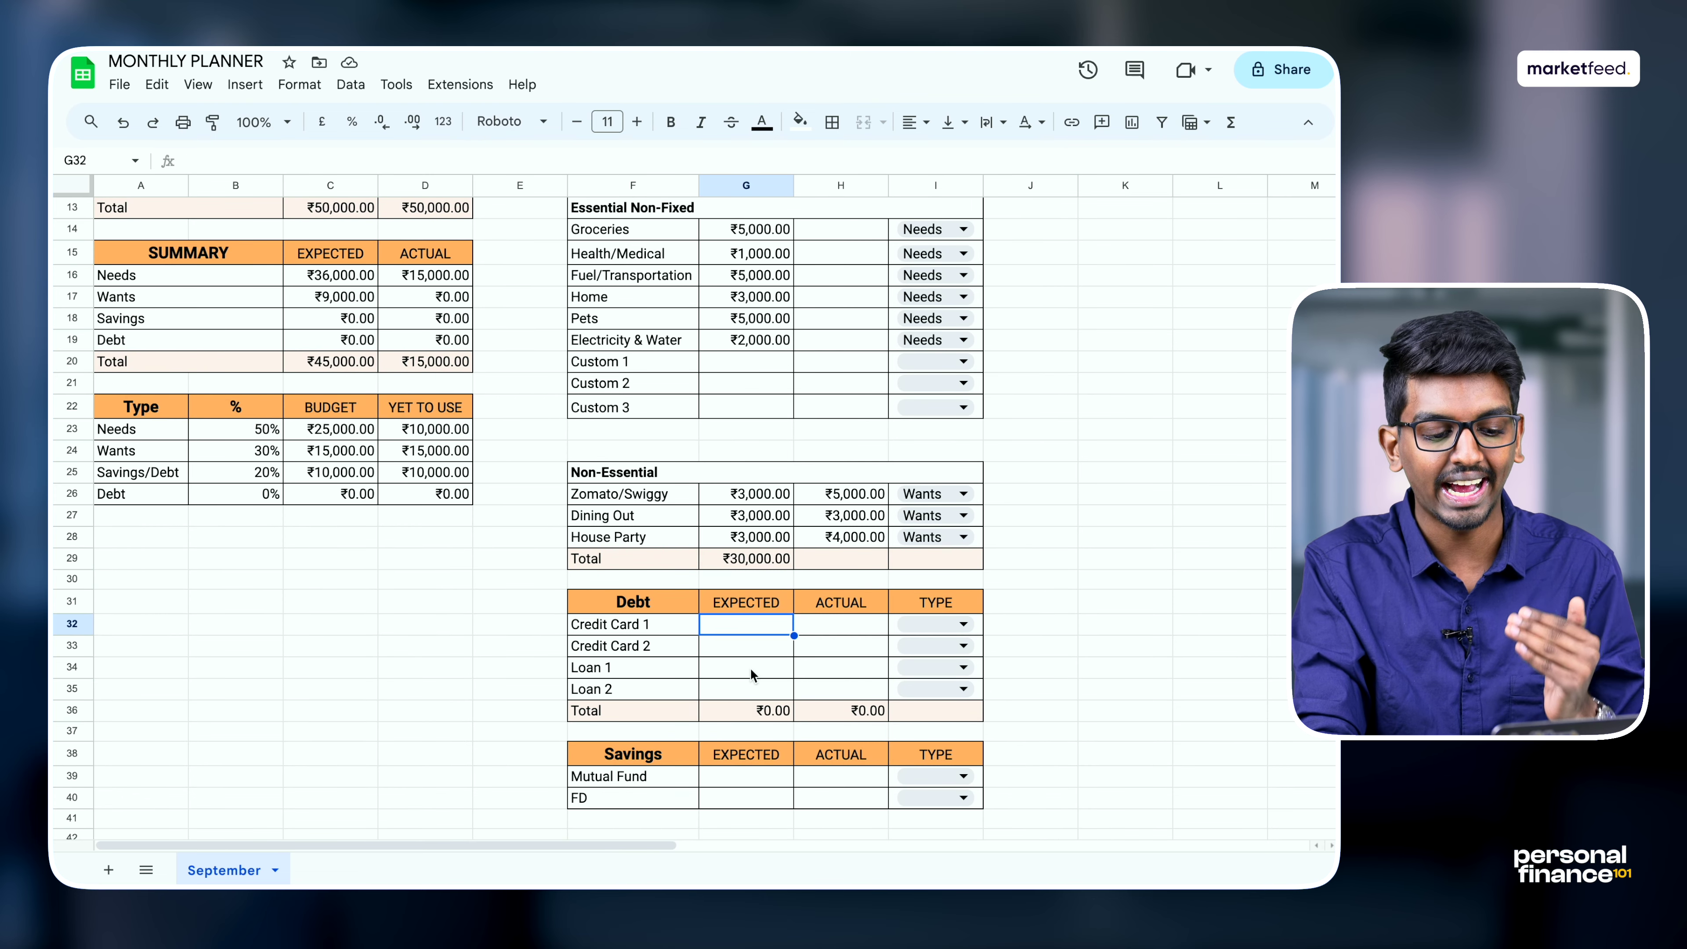
left_click_drag(657, 631, 921, 646)
left_click_drag(672, 671, 967, 674)
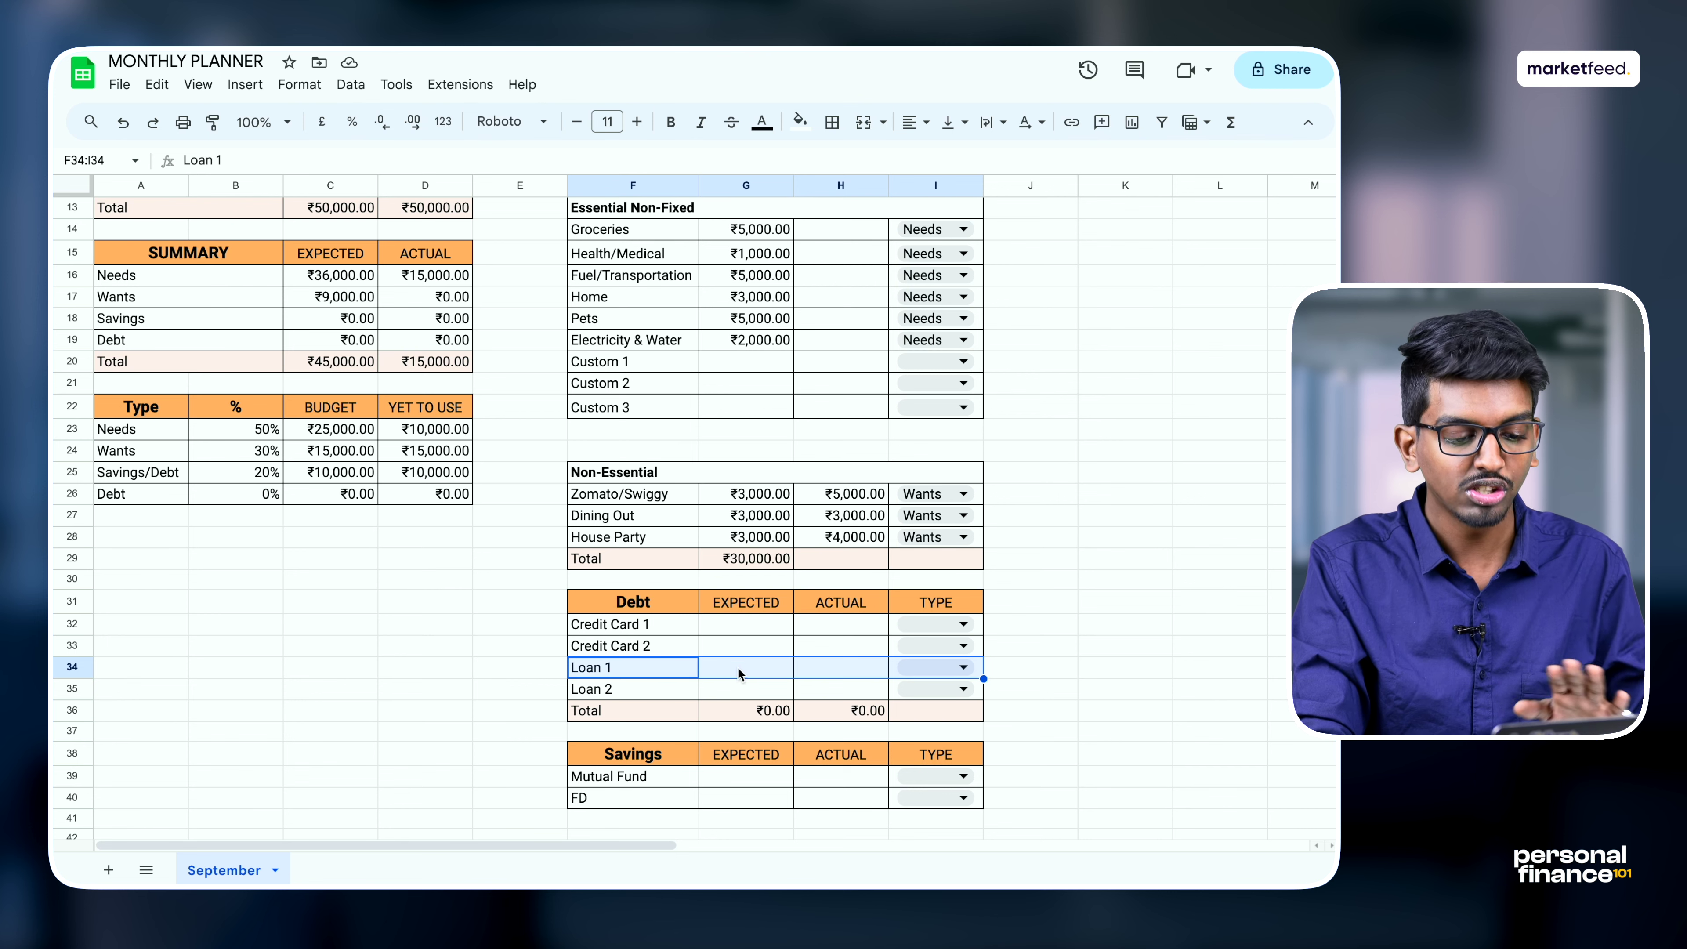
left_click(963, 668)
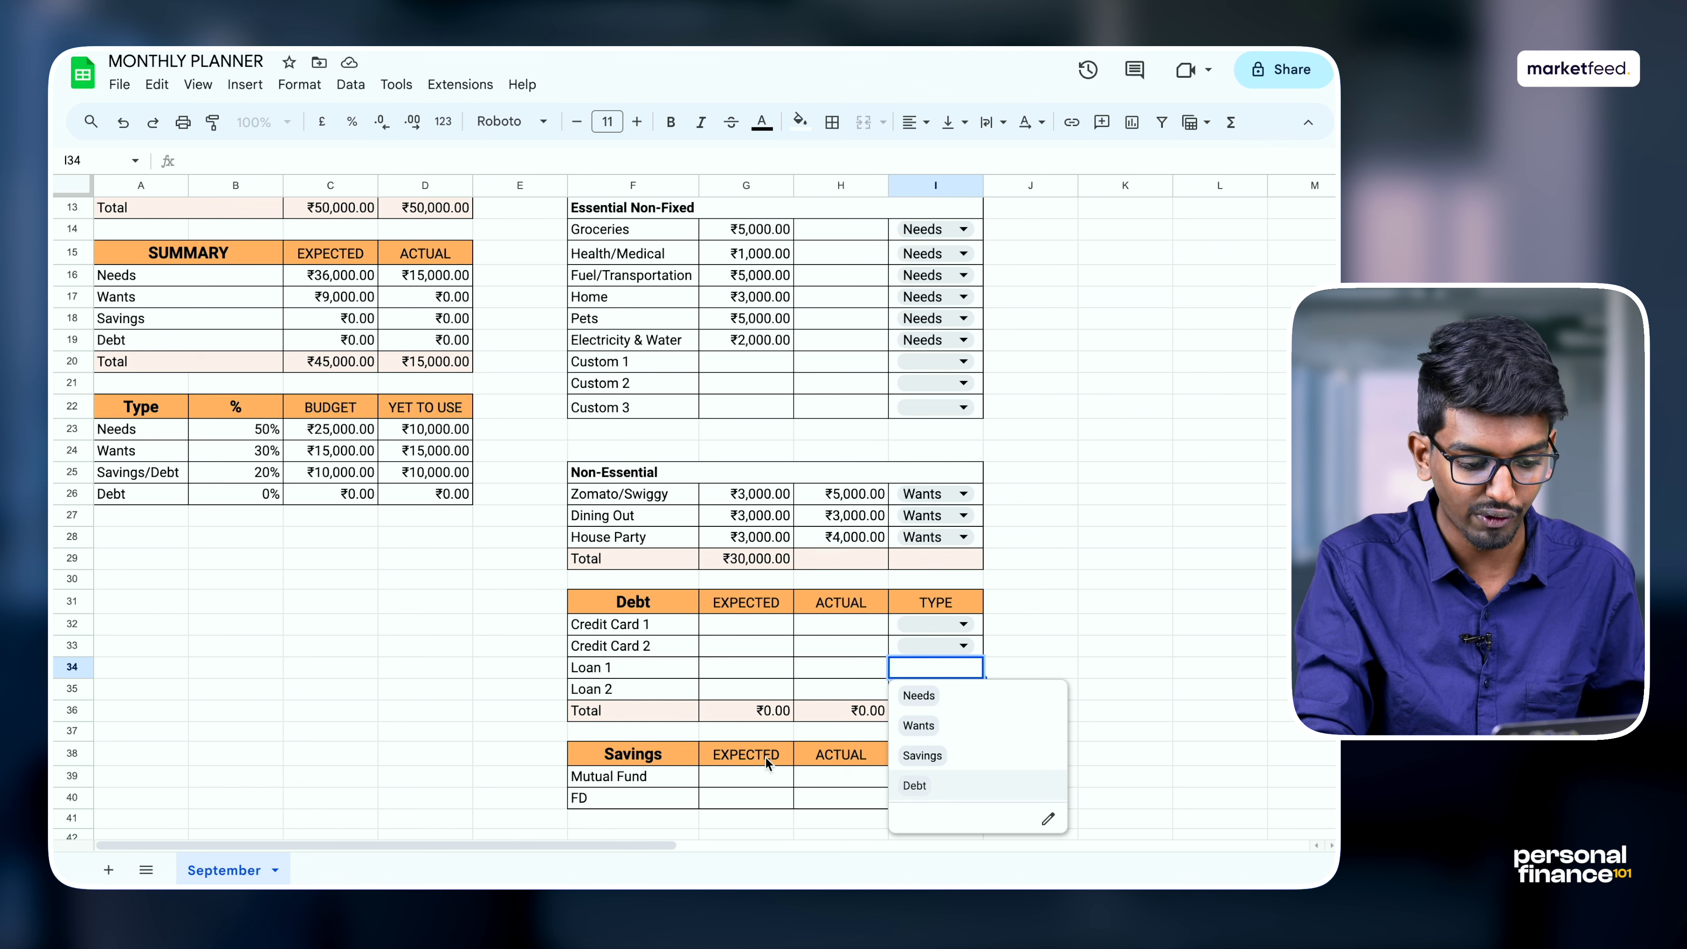
Step: Enter expected savings of 10000 for Mutual Fund and 2000 for FD in the Savings table
left_click(759, 781)
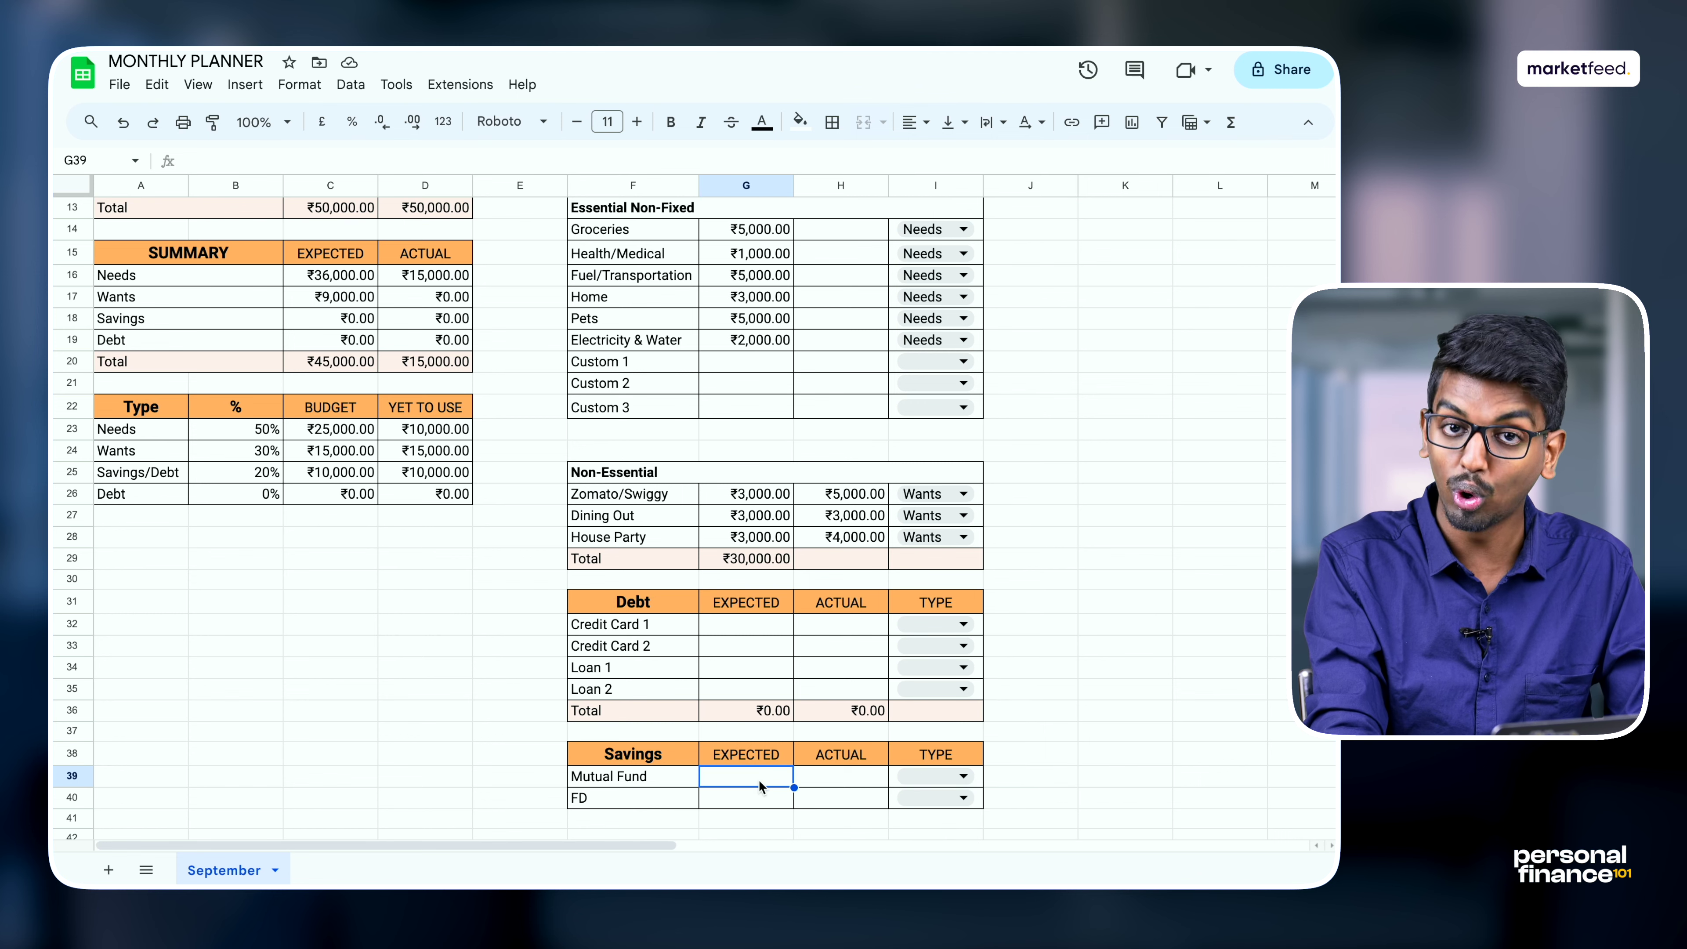
type("10000")
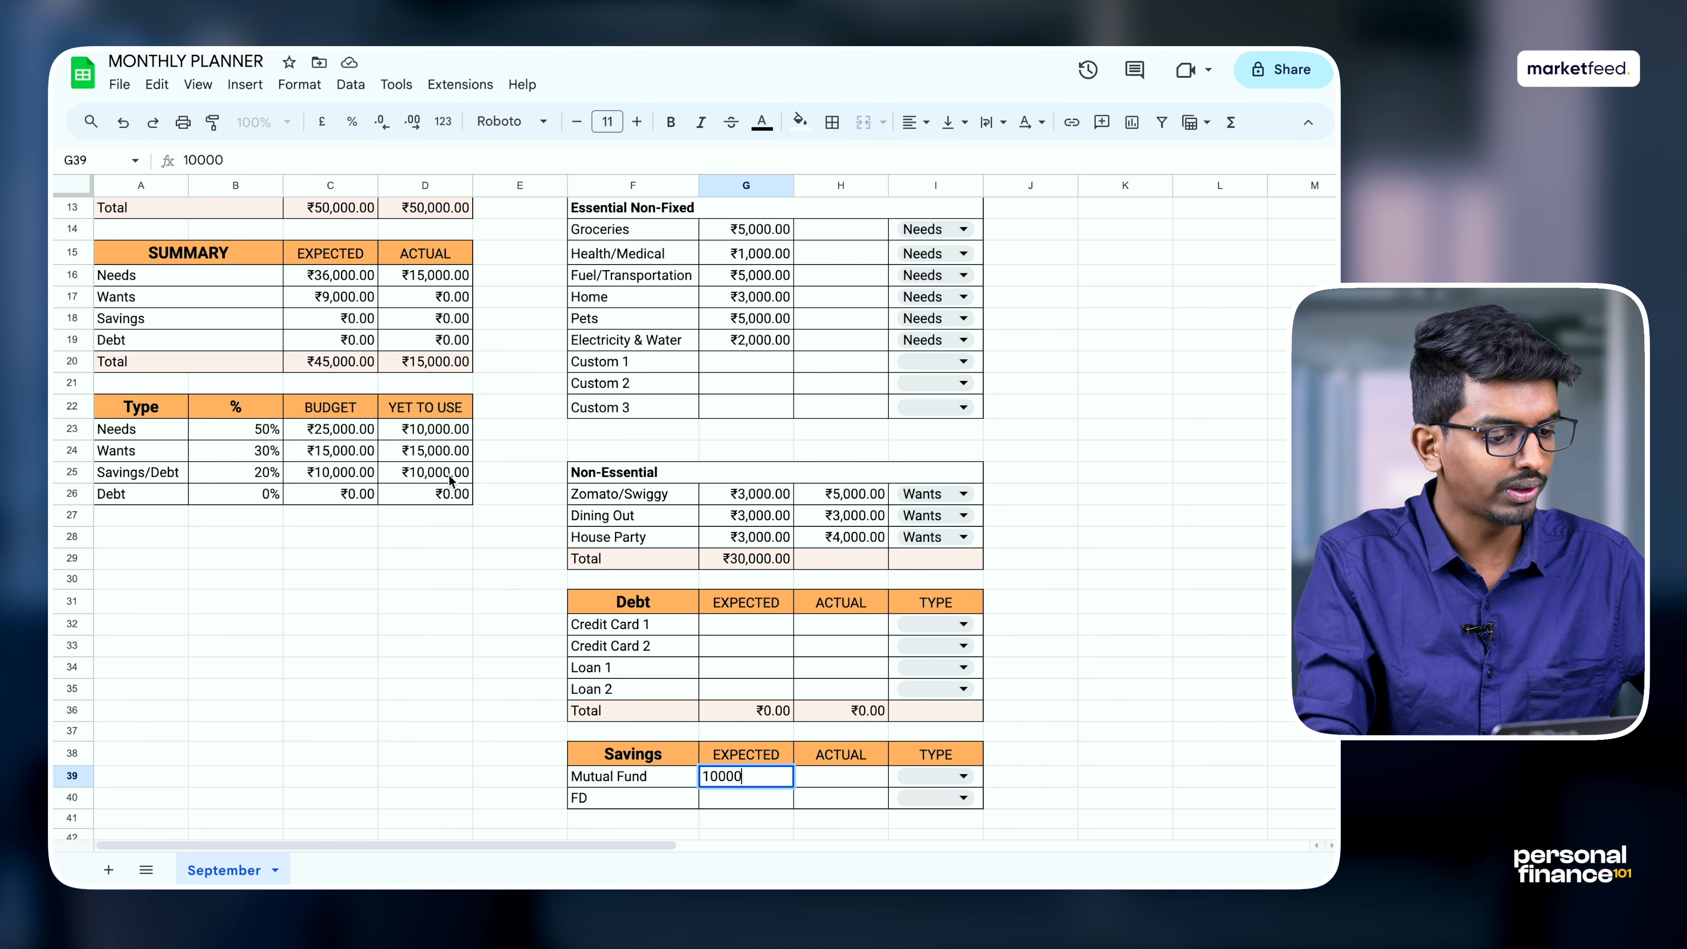
scroll(448, 473, "up", 1)
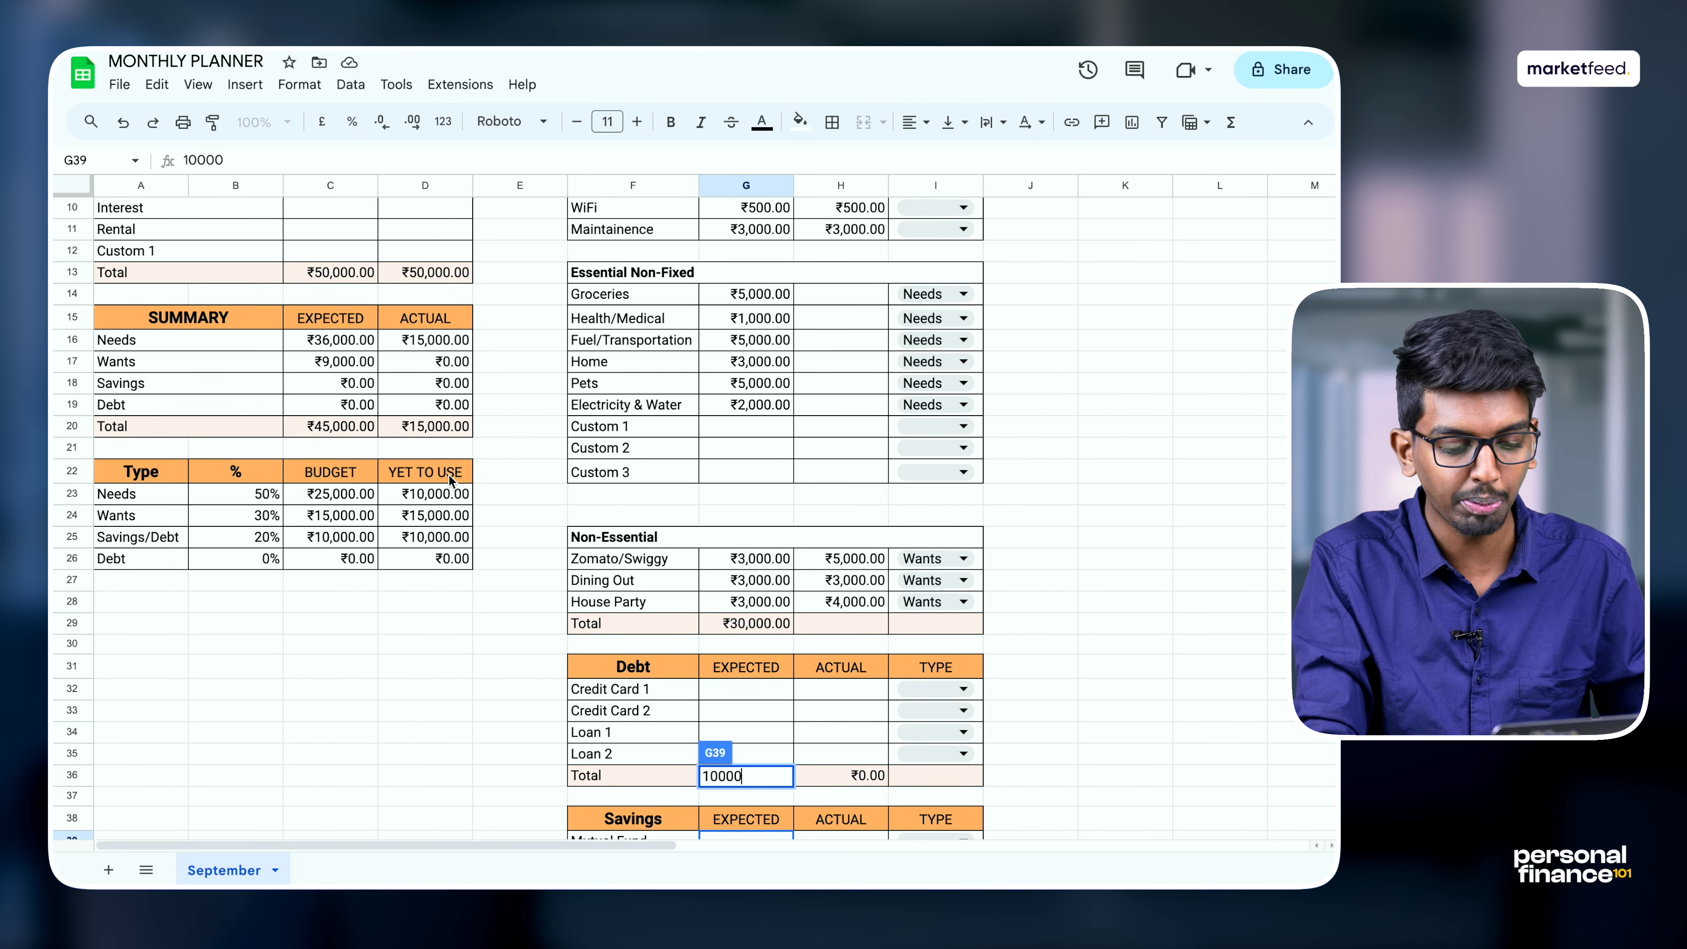
scroll(457, 450, "down", 1)
key("Return")
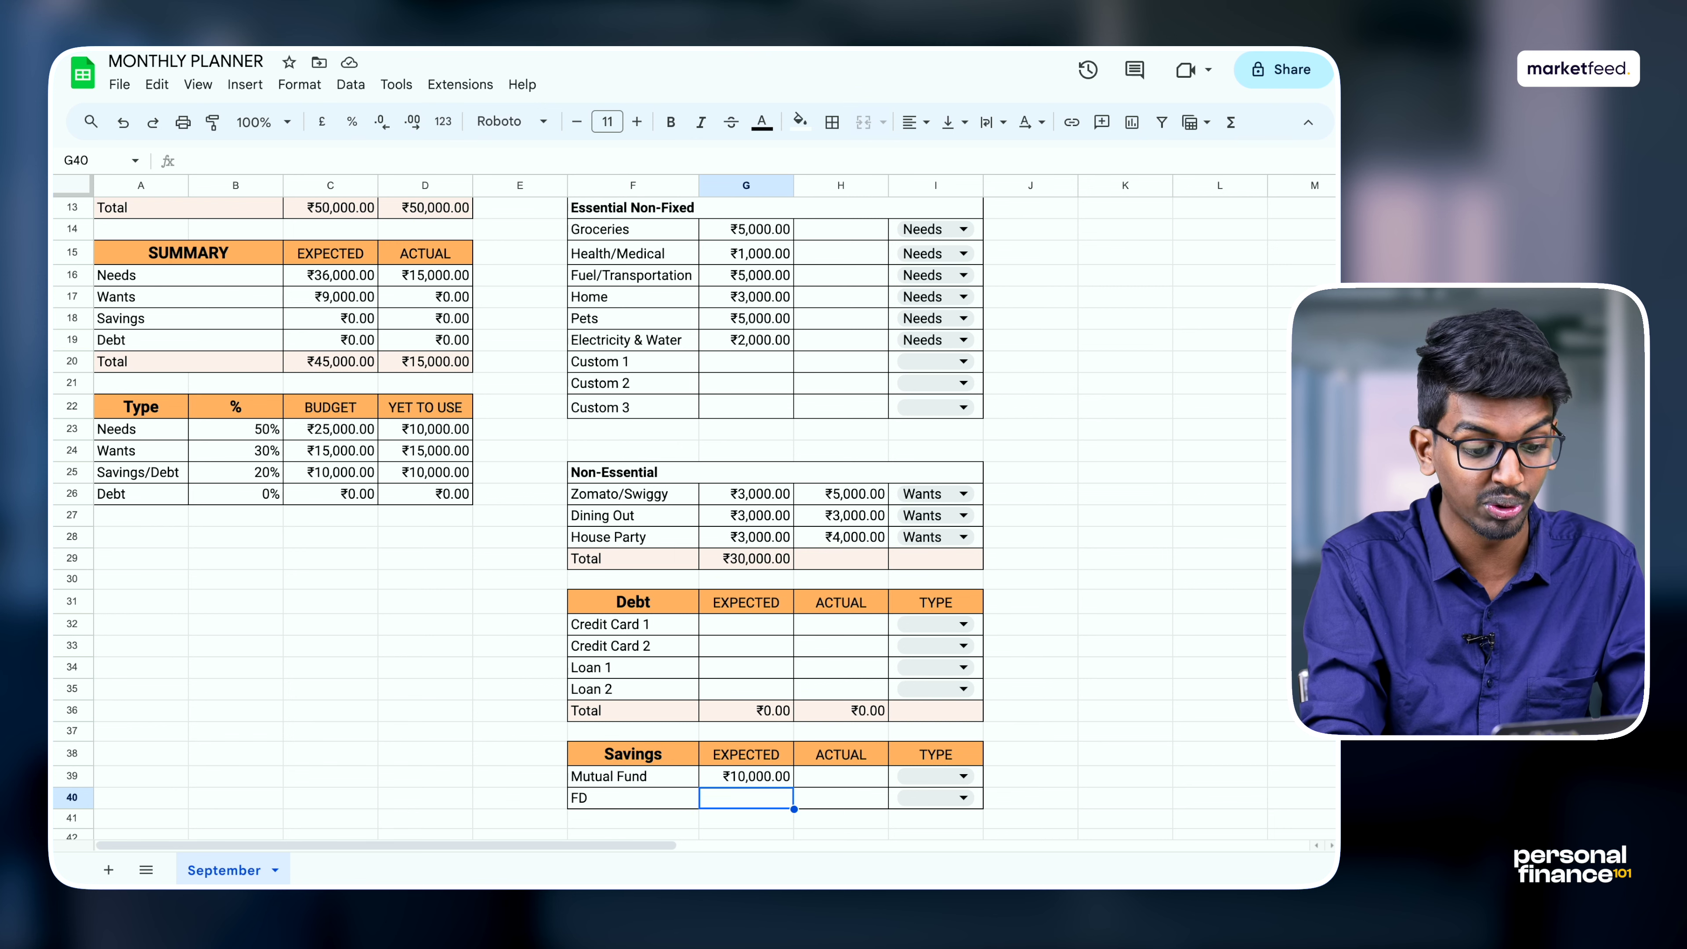
type("2000")
key("Return")
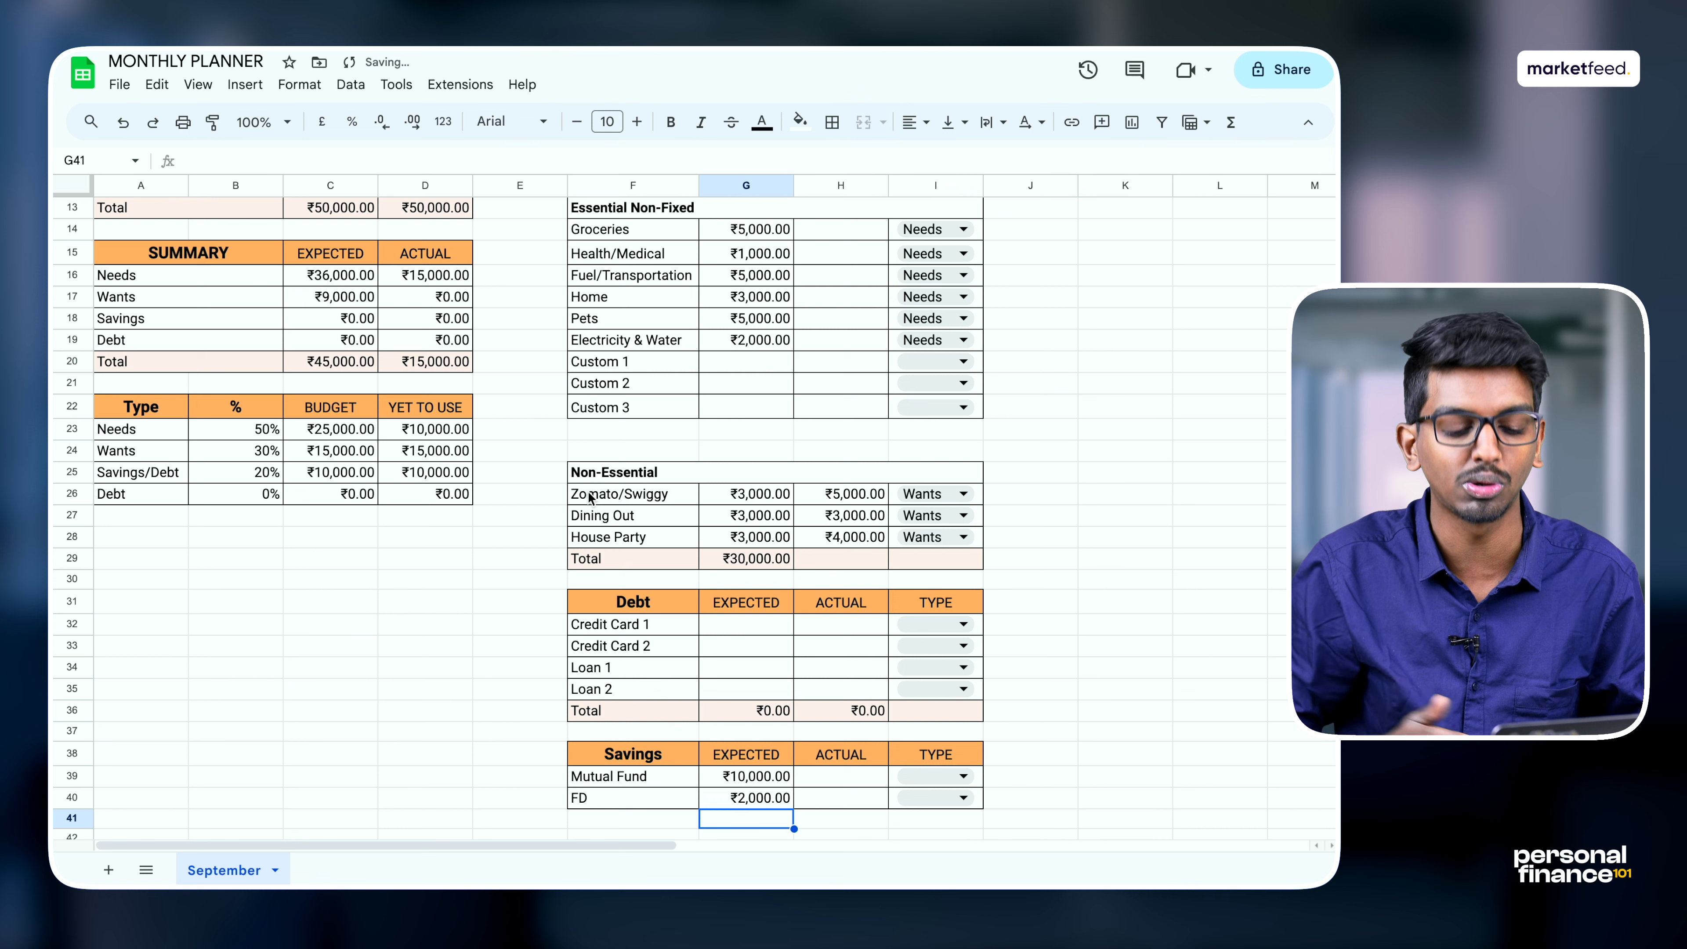
Step: Classify both Mutual Fund and FD as Savings in the Savings table
left_click(948, 779)
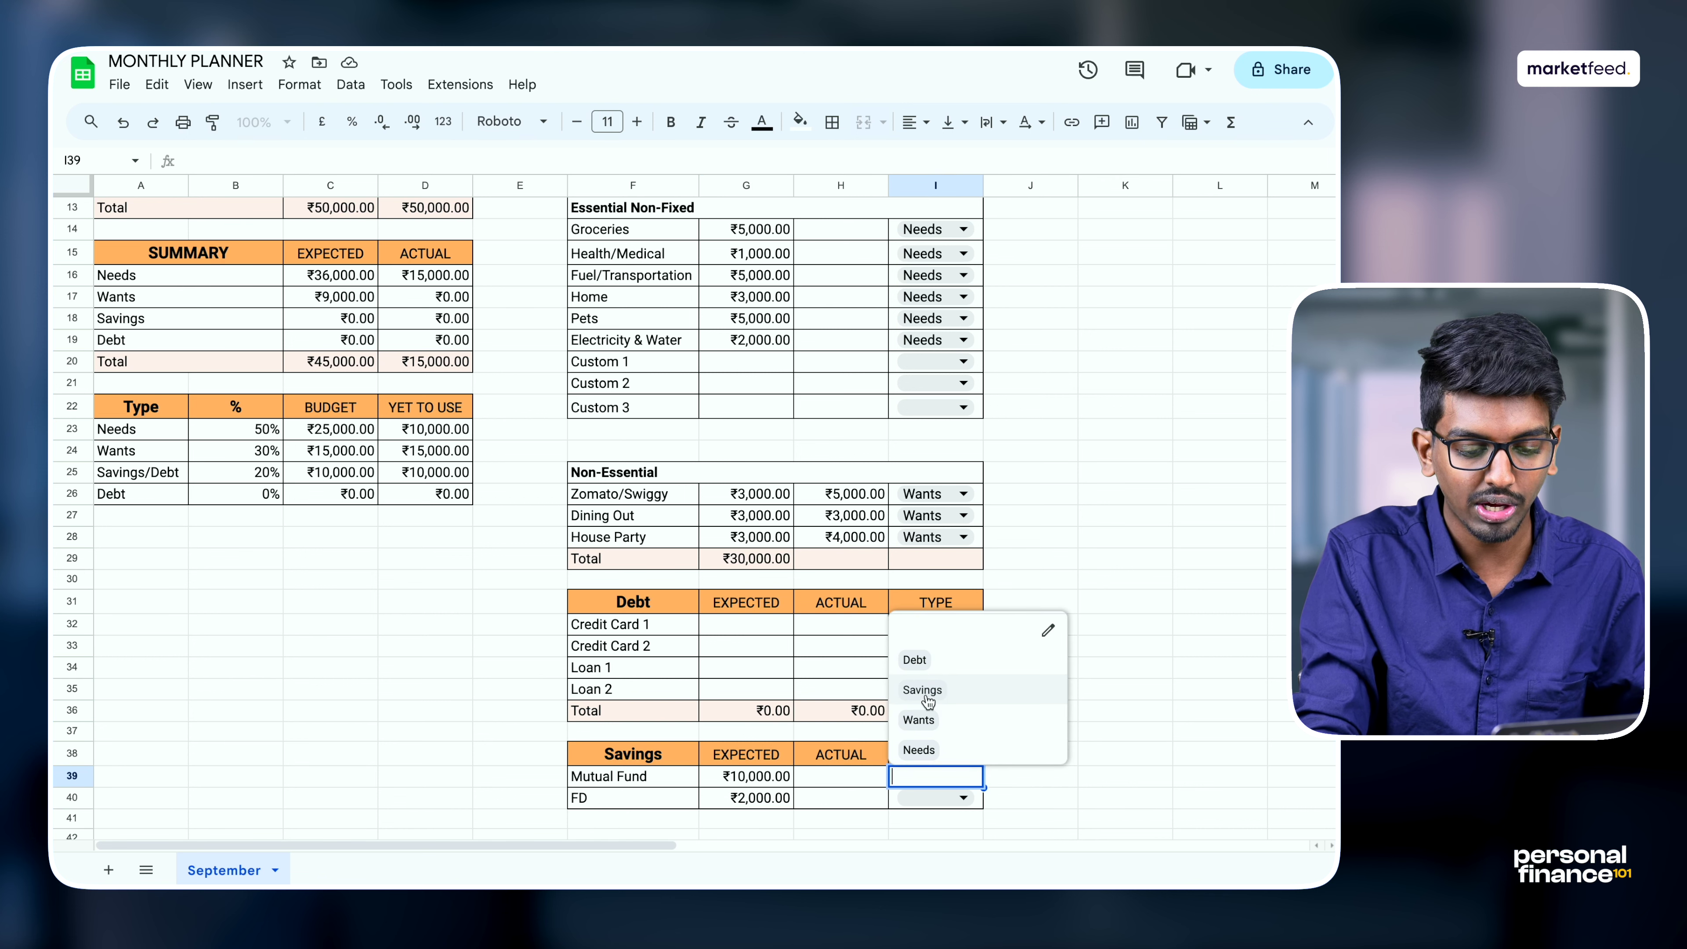
left_click(927, 698)
left_click(963, 798)
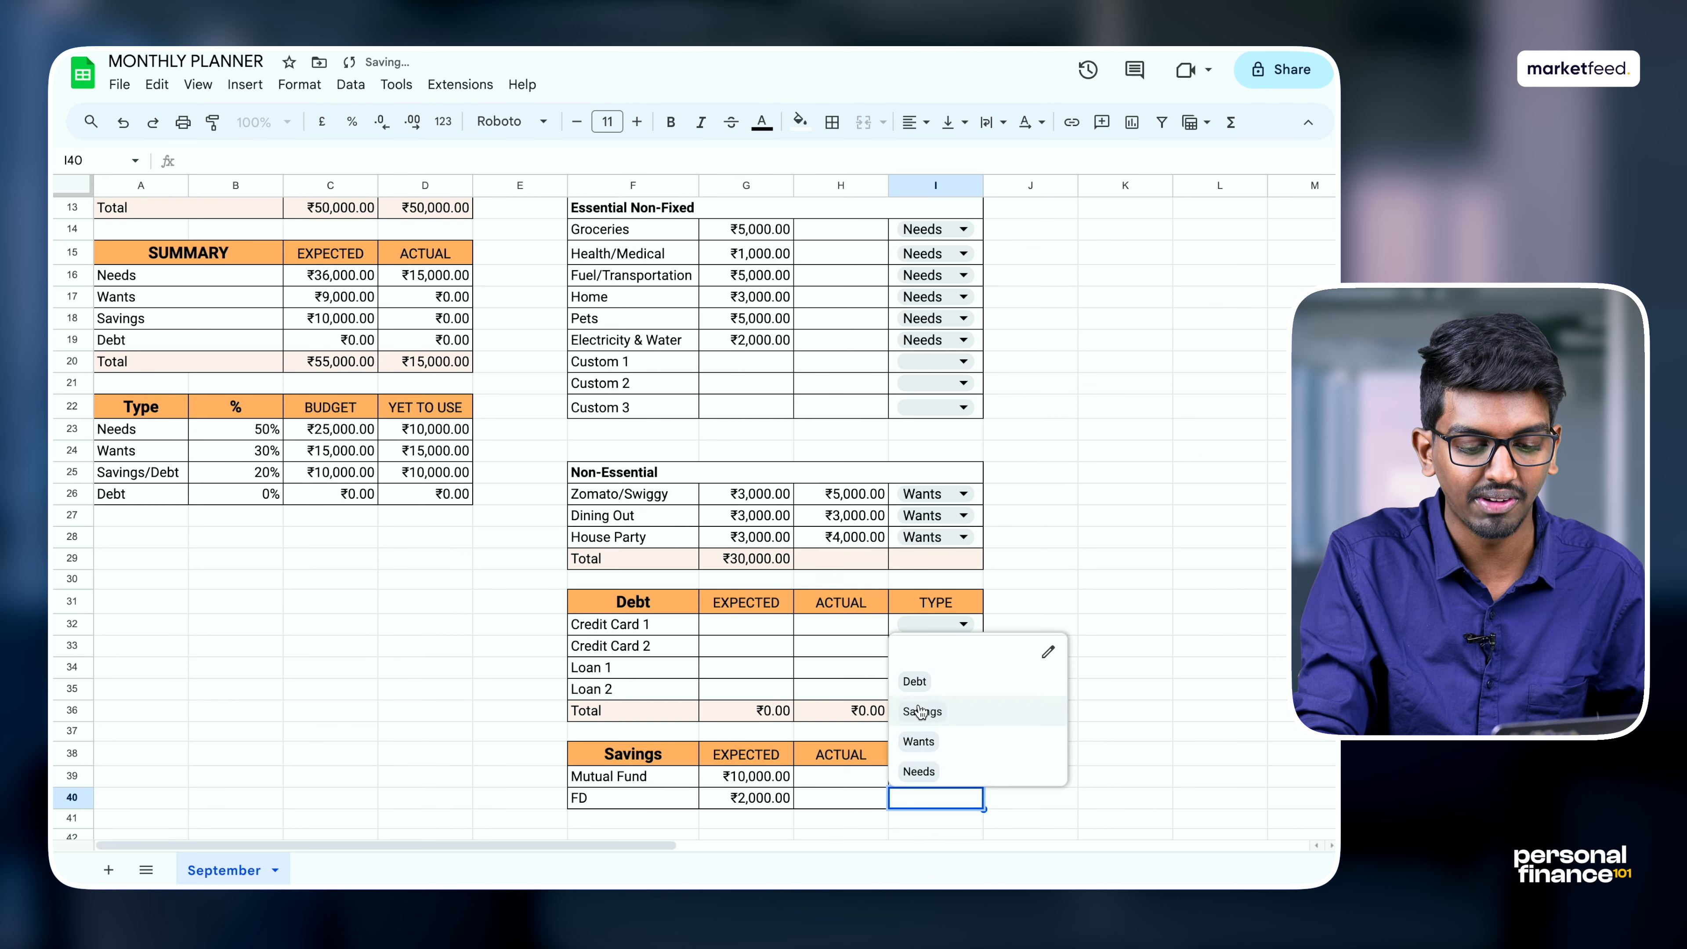
left_click(920, 711)
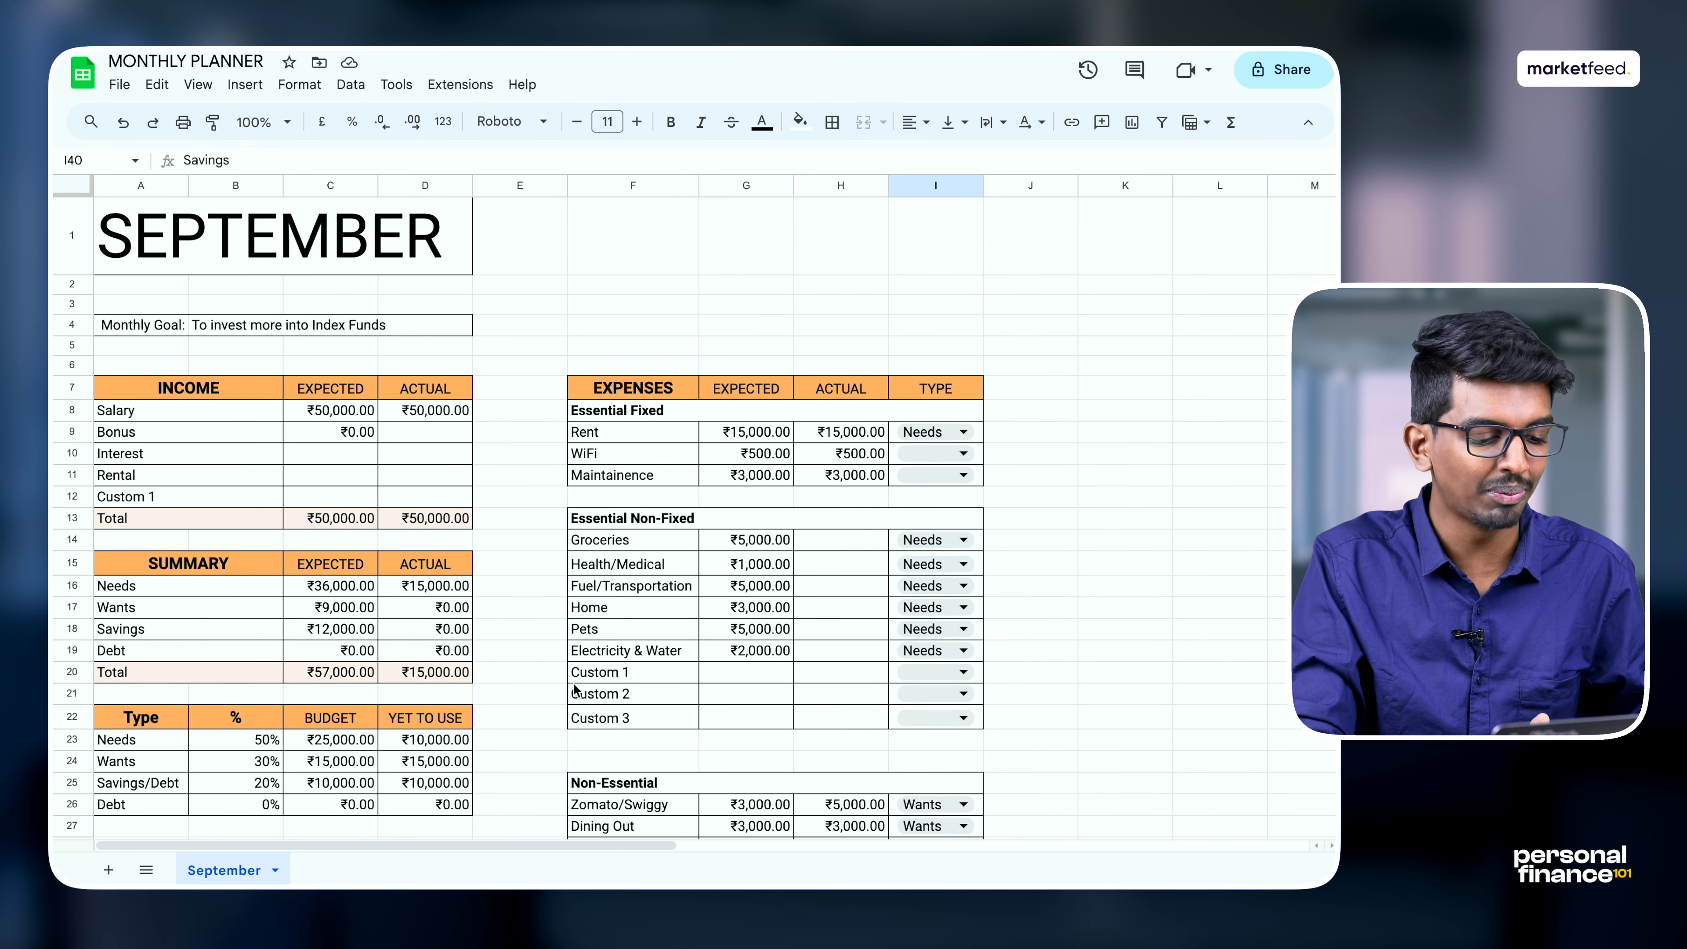
Step: Examine the expected and actual amounts in the Summary table's Total row
left_click_drag(145, 679, 414, 680)
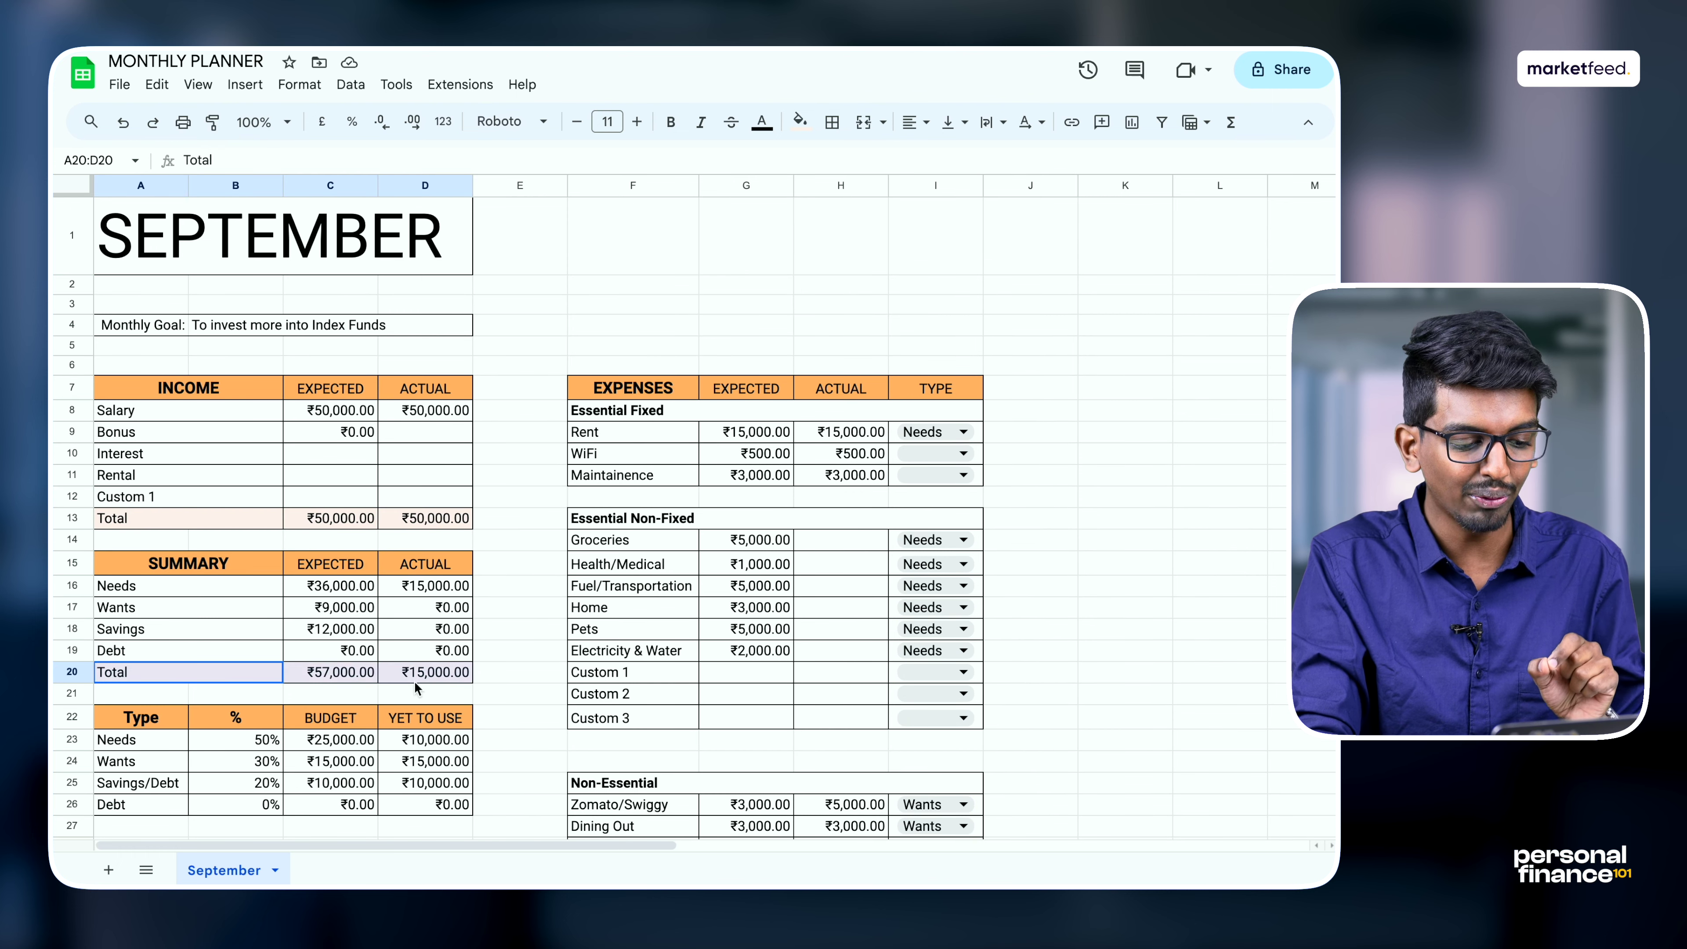
left_click(358, 673)
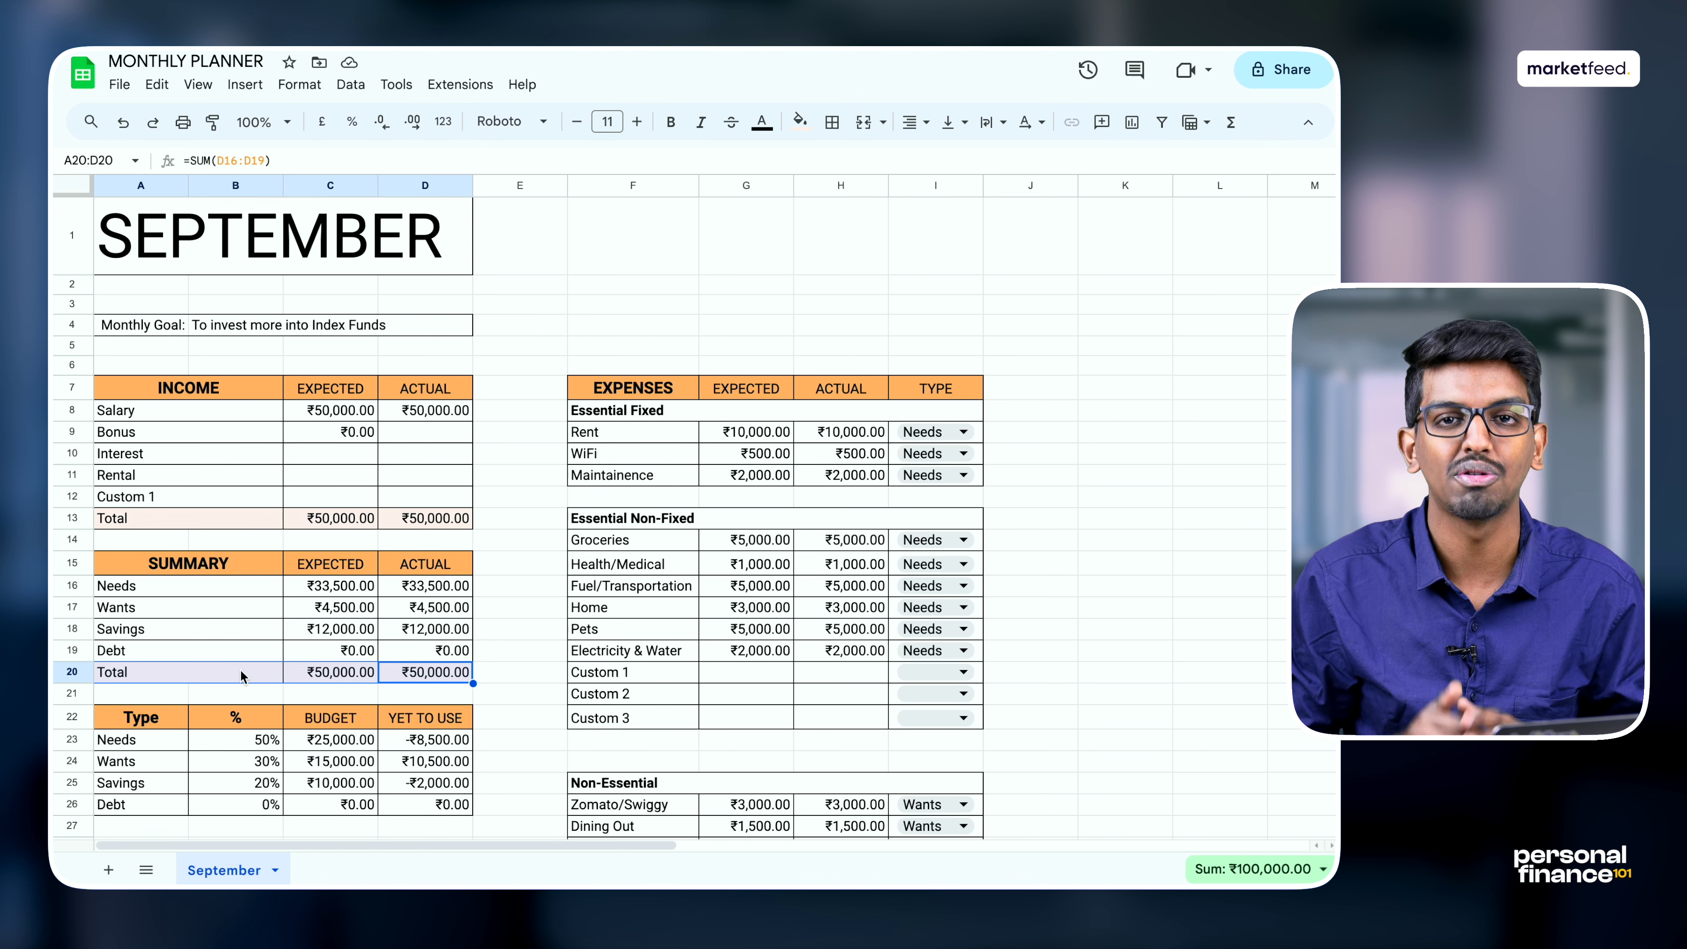
Step: Examine the percentage split by type and the budget and yet-to-use amounts for Needs
scroll(242, 674, "down", 2)
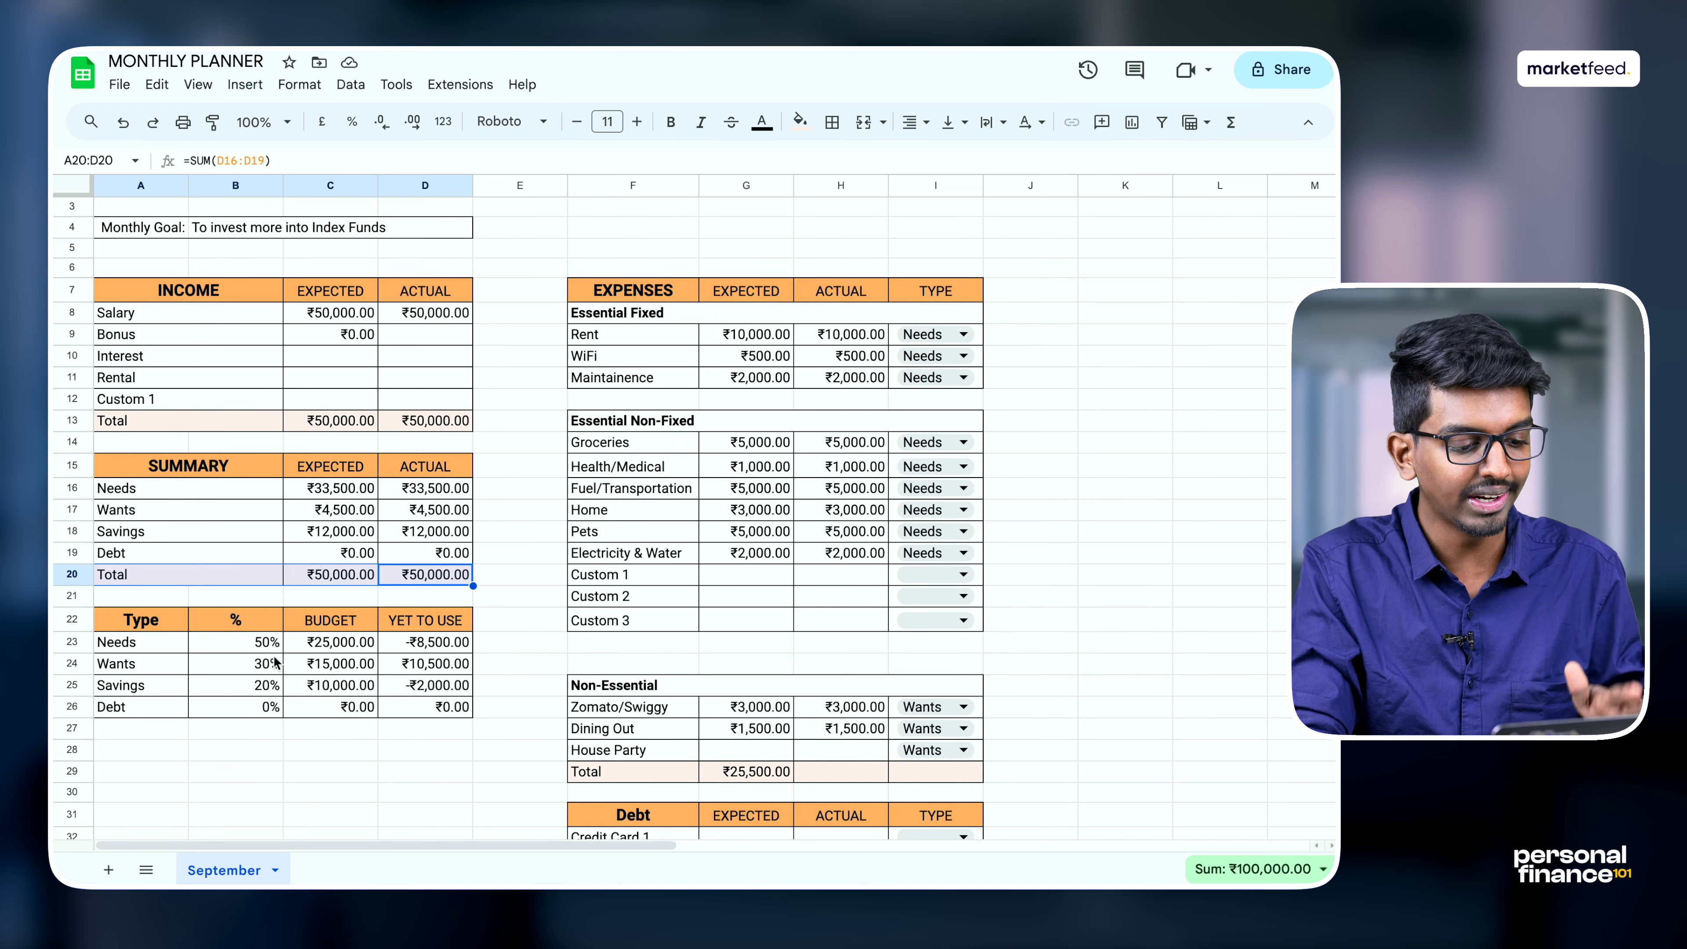
left_click_drag(274, 644, 269, 715)
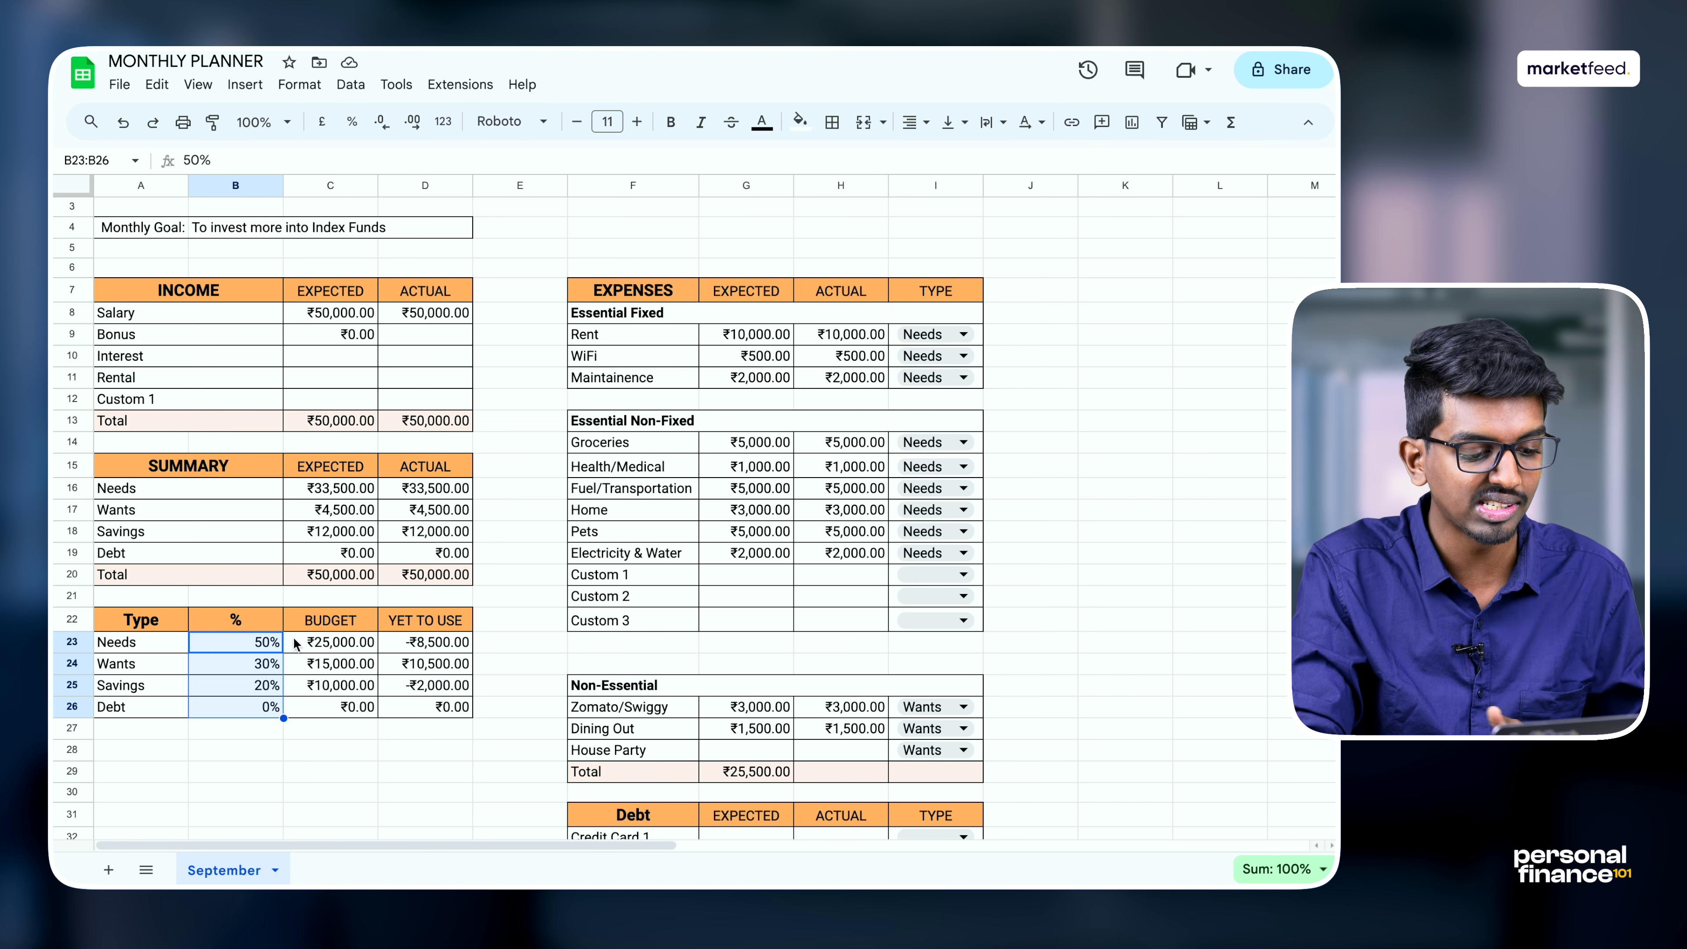
left_click(320, 643)
left_click(159, 654, "shift")
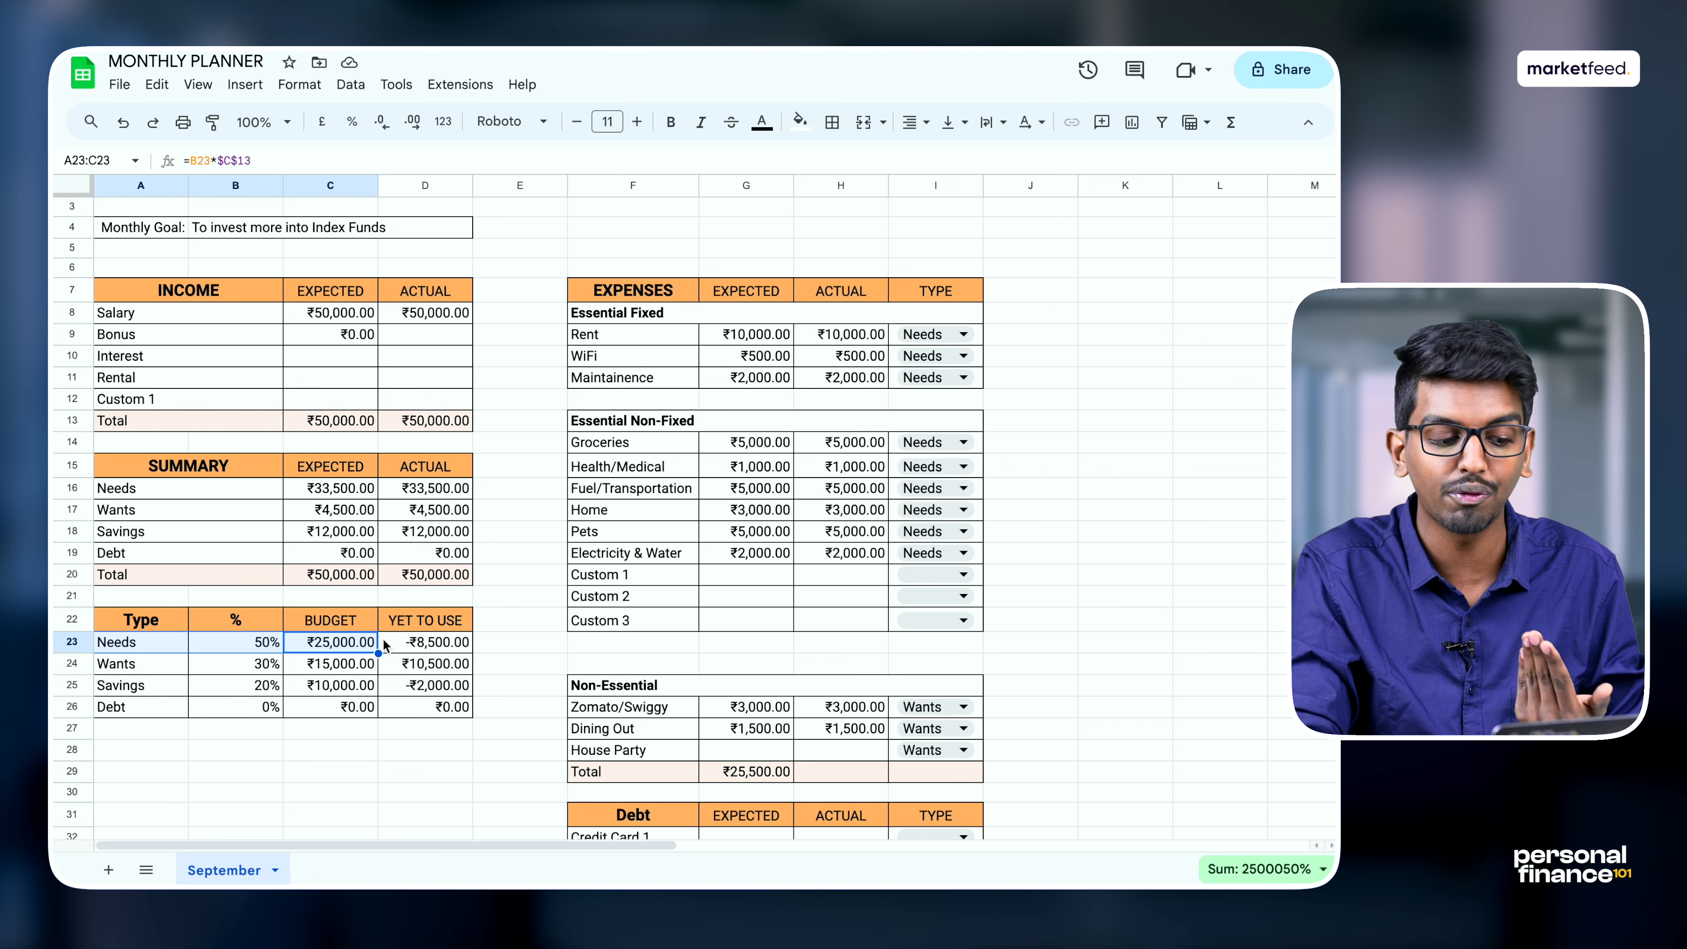
left_click(439, 649)
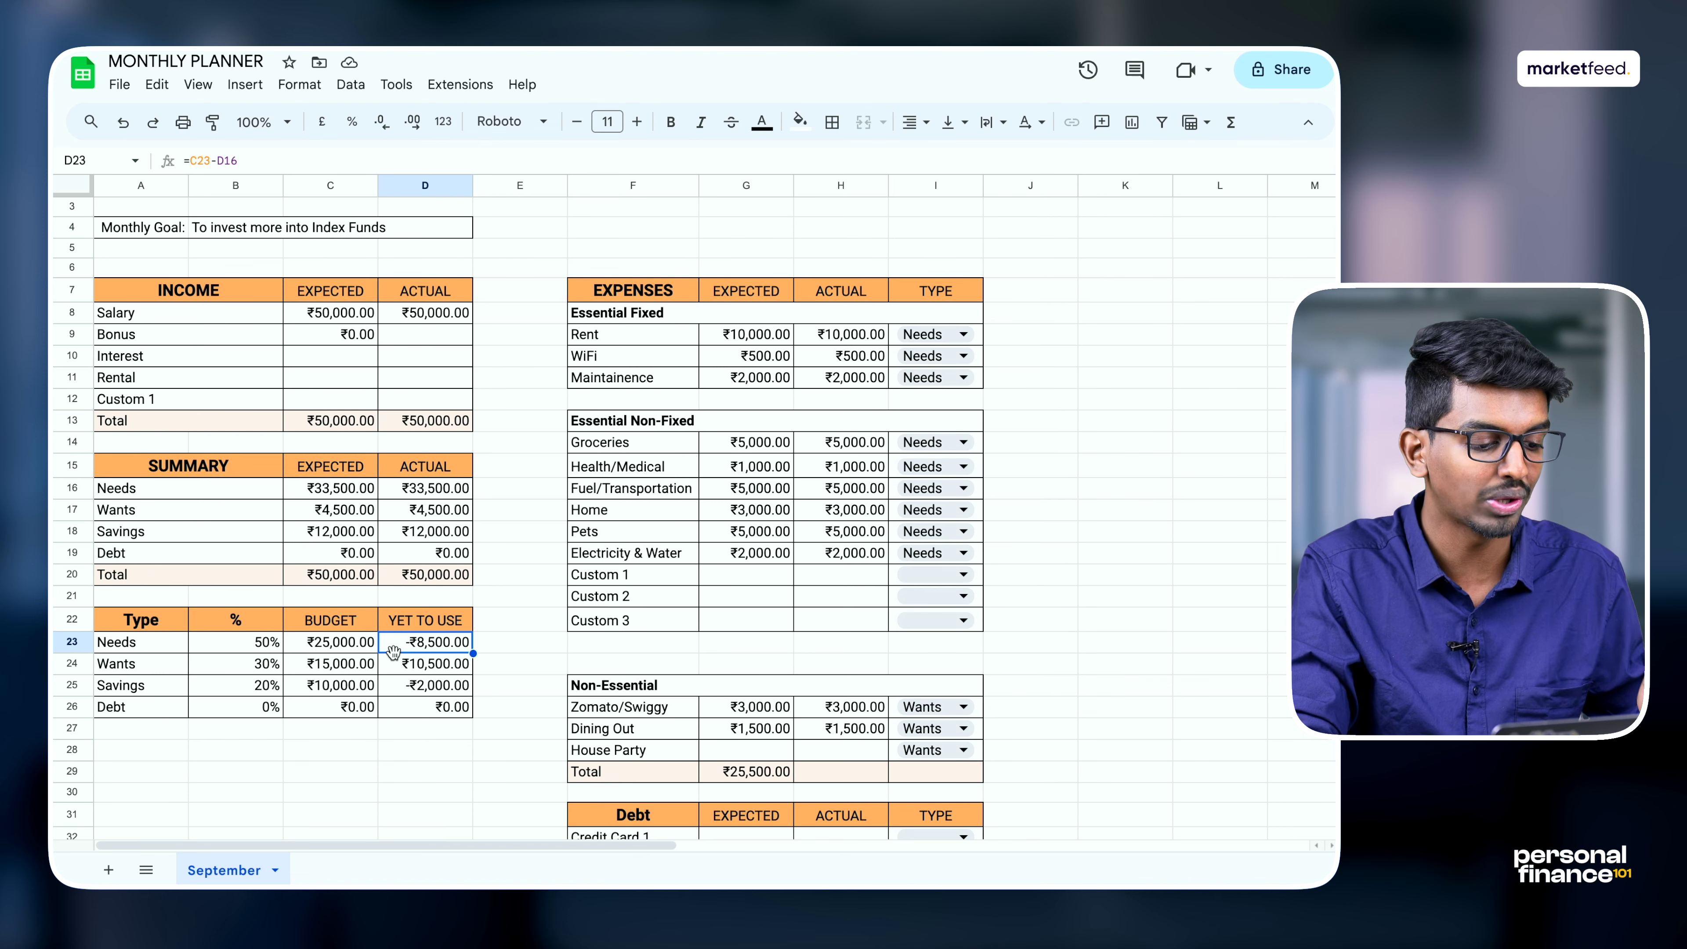
left_click_drag(157, 653, 425, 653)
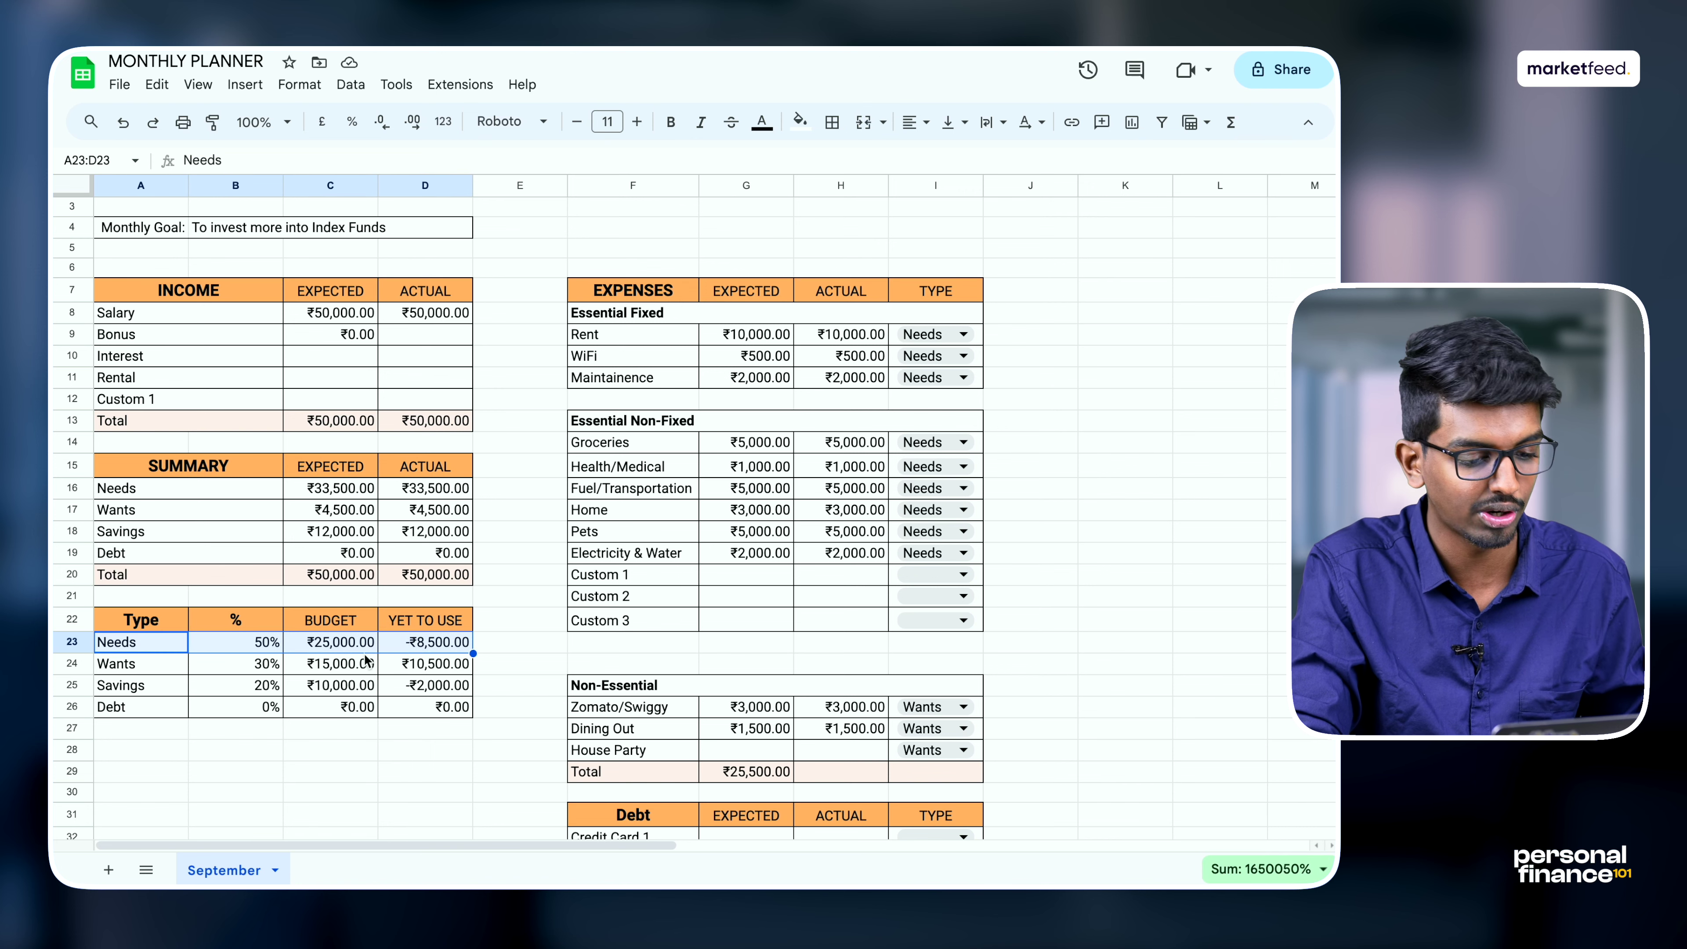
Step: Compare the budget and yet-to-use amounts for Wants and Savings in the Type table
left_click_drag(143, 664, 463, 670)
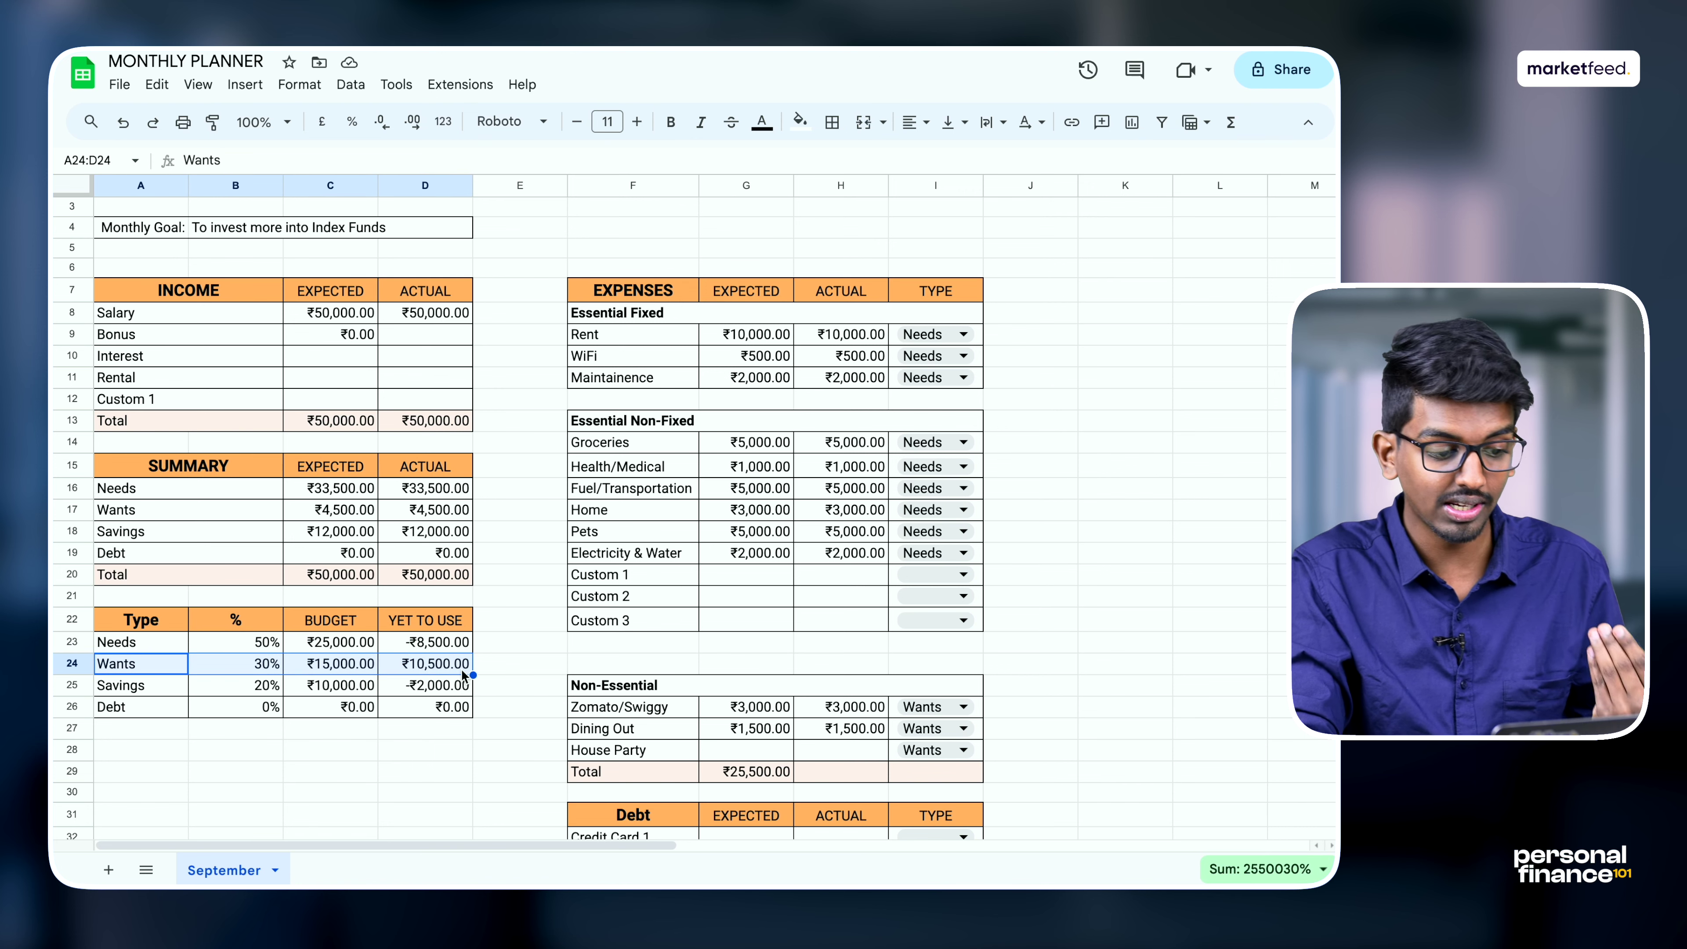
left_click_drag(435, 667, 136, 667)
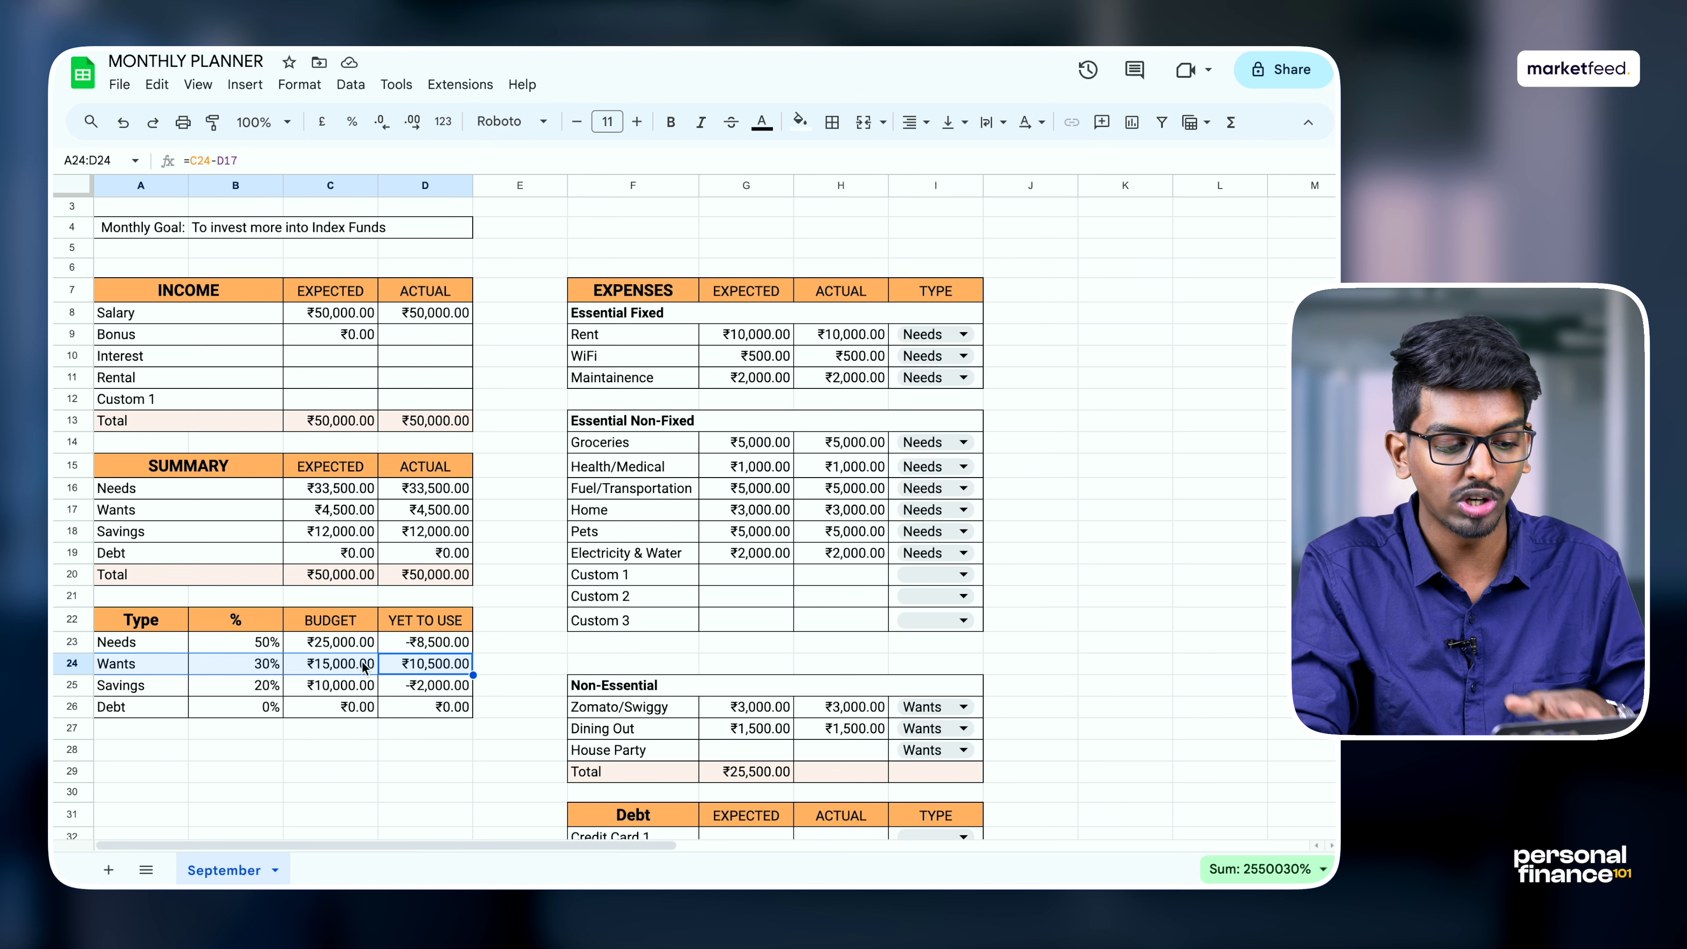
left_click_drag(444, 670, 325, 678)
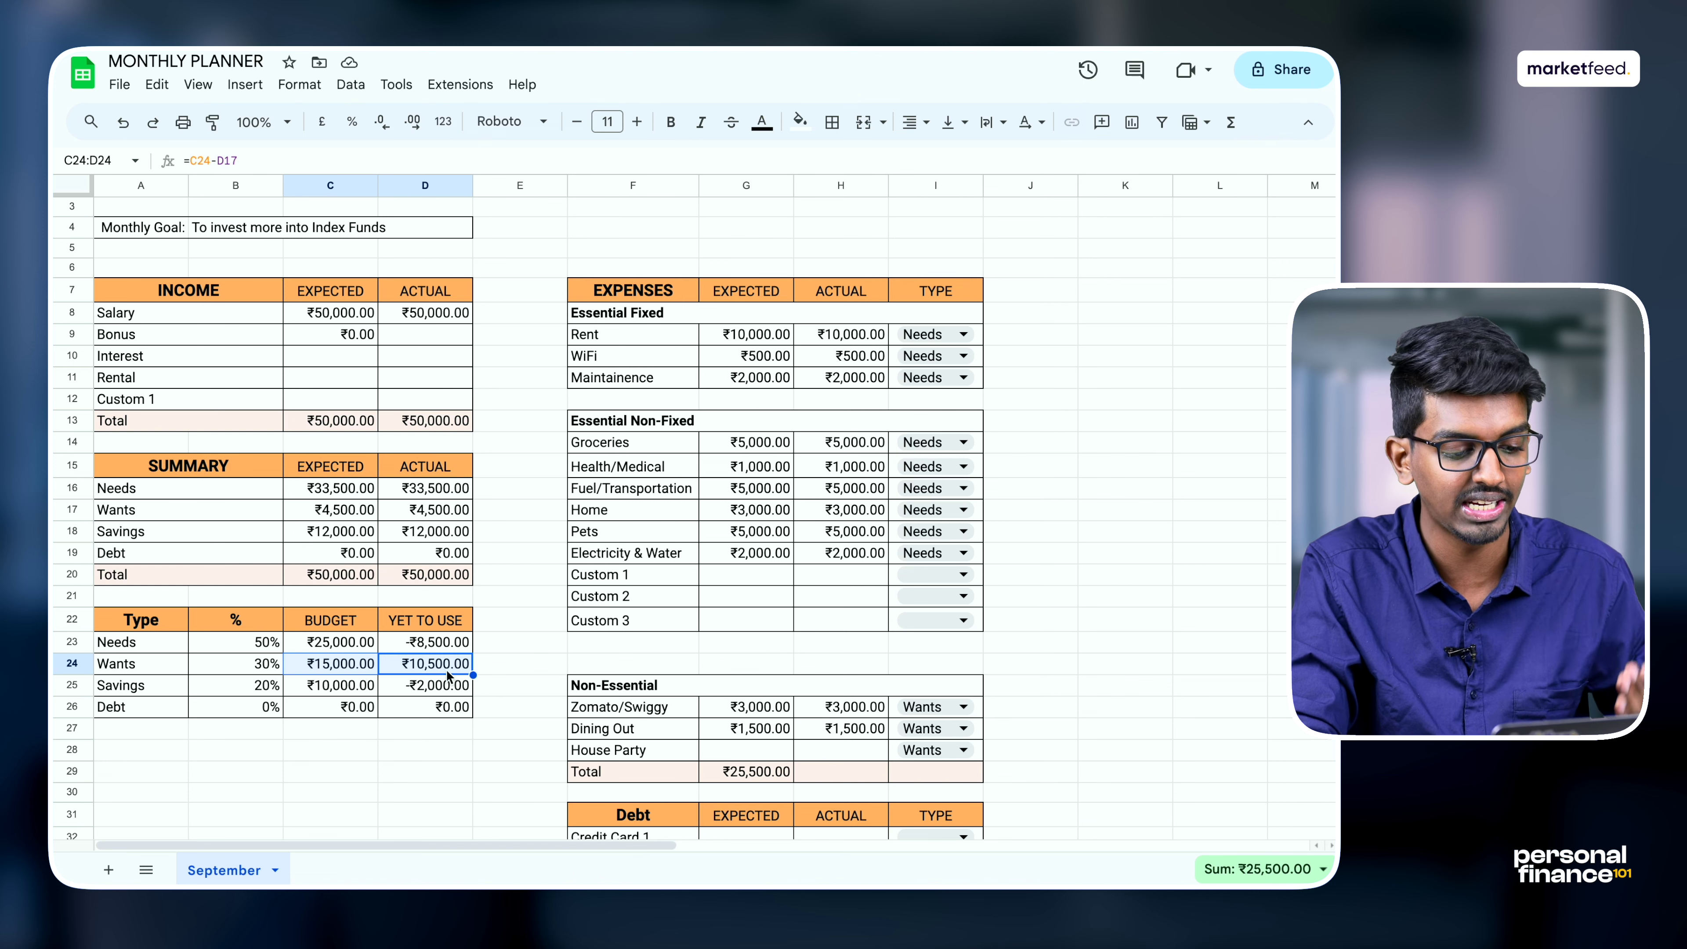
left_click(123, 690)
left_click_drag(350, 698, 422, 697)
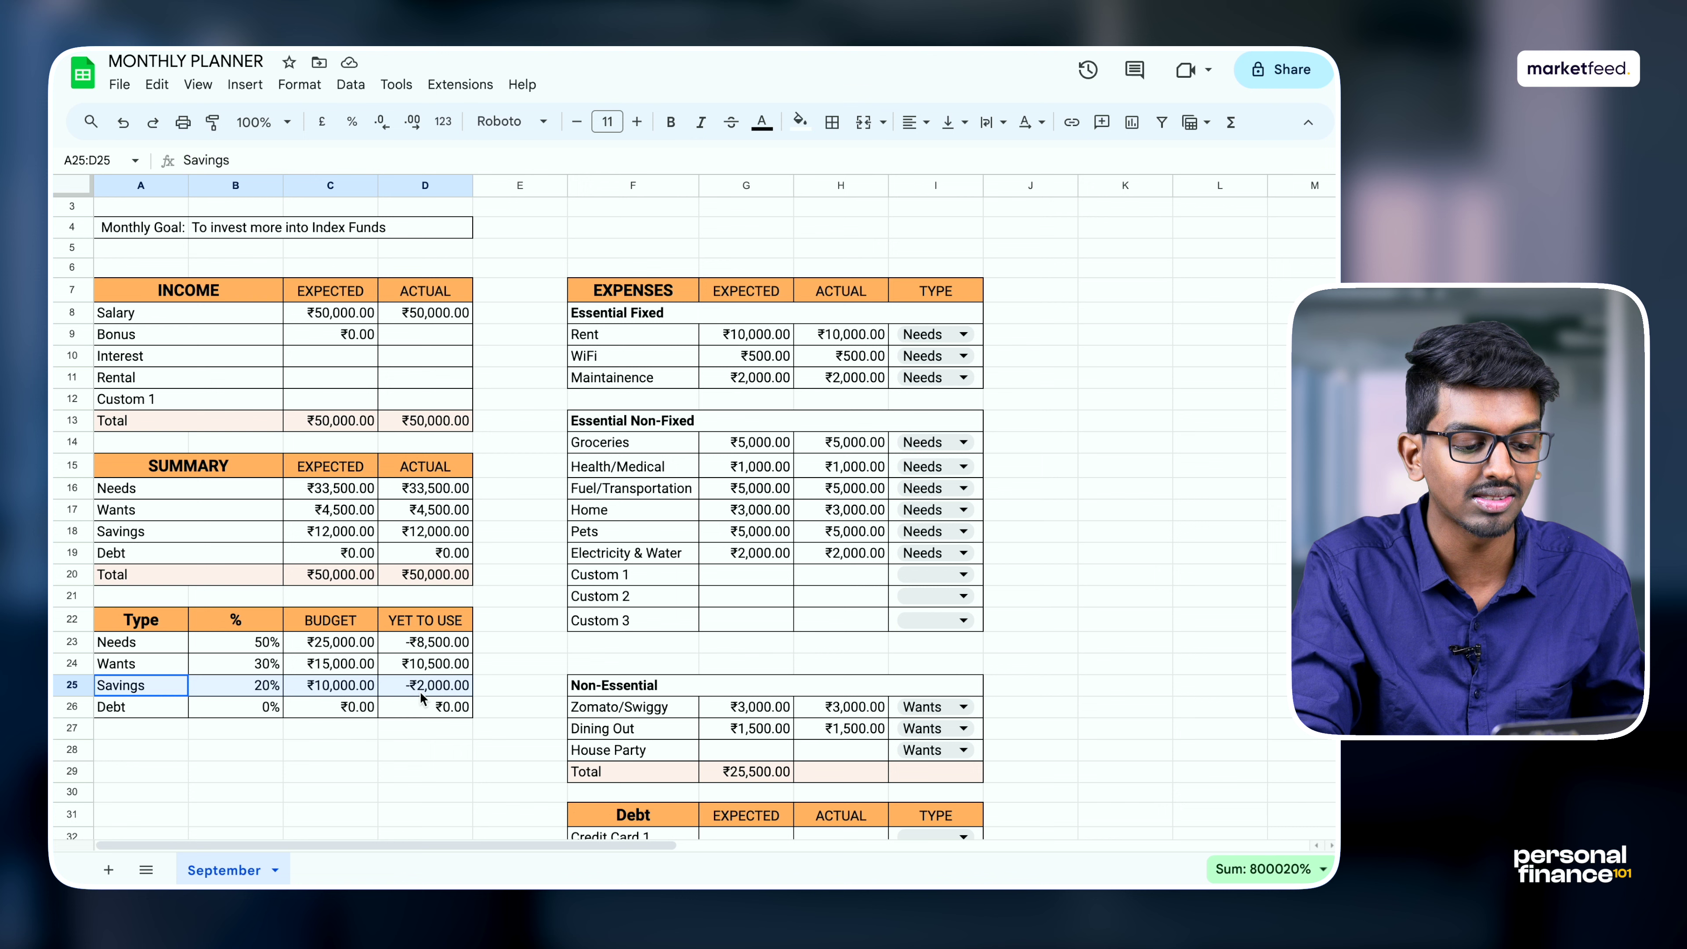